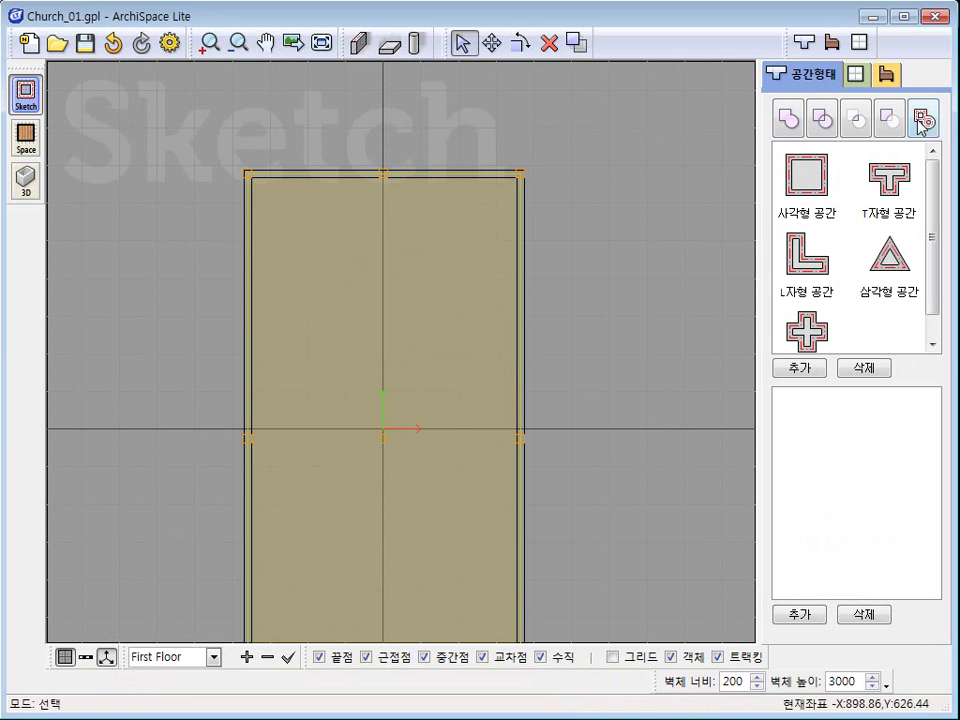
Delete the wall at the upper end of the rectangular room and set the wall height to 3000 mm
middle_drag(457, 365, 463, 336)
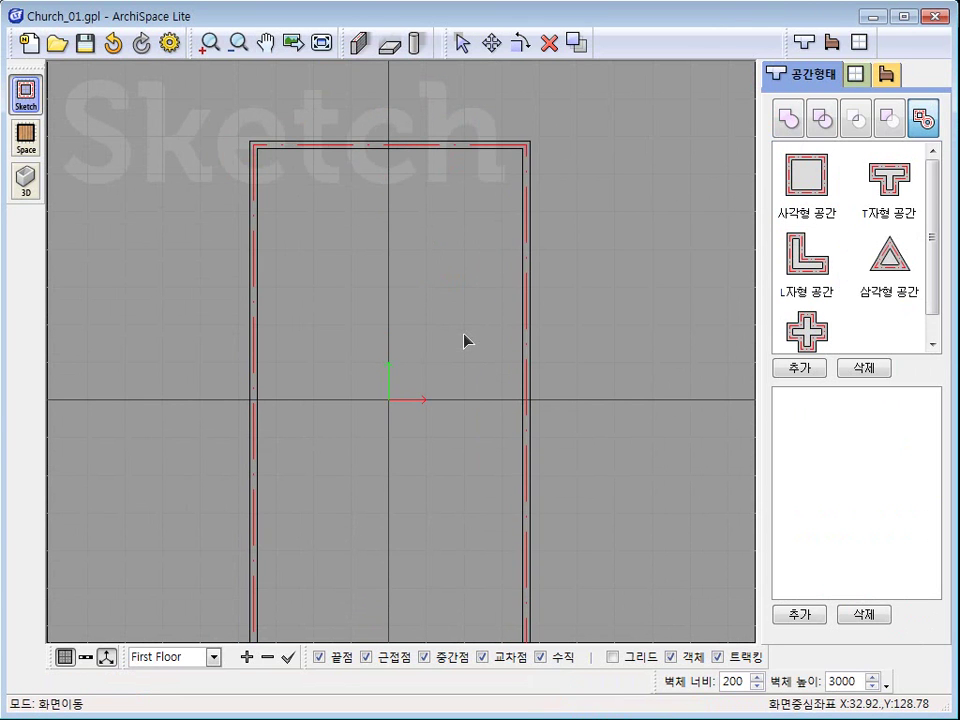
middle_drag(423, 264, 433, 480)
scroll(385, 372, up, 5)
scroll(473, 390, down, 3)
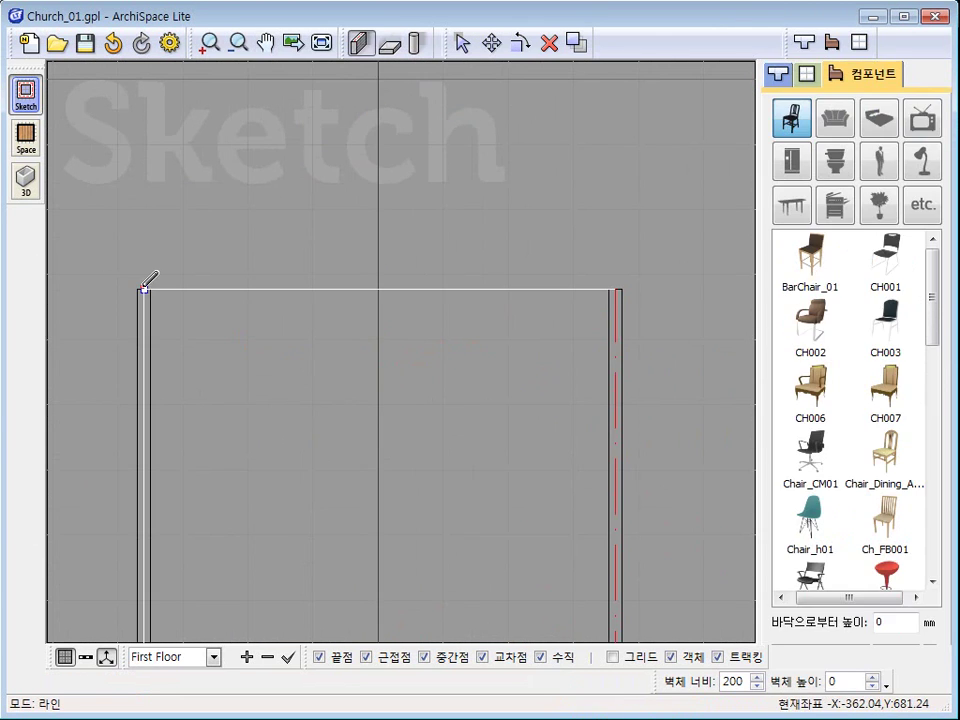
click(140, 284)
key(Escape)
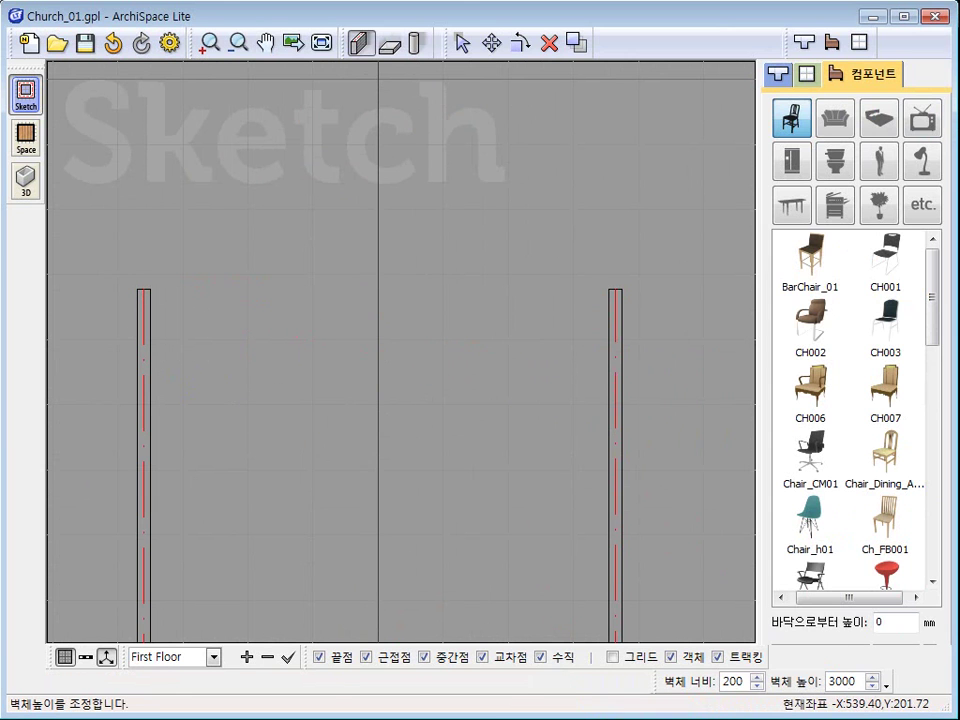
Redraw the upper wall as consecutive segments of 3,460 mm and 280 mm, plus one reaching the opposite side wall
click(143, 288)
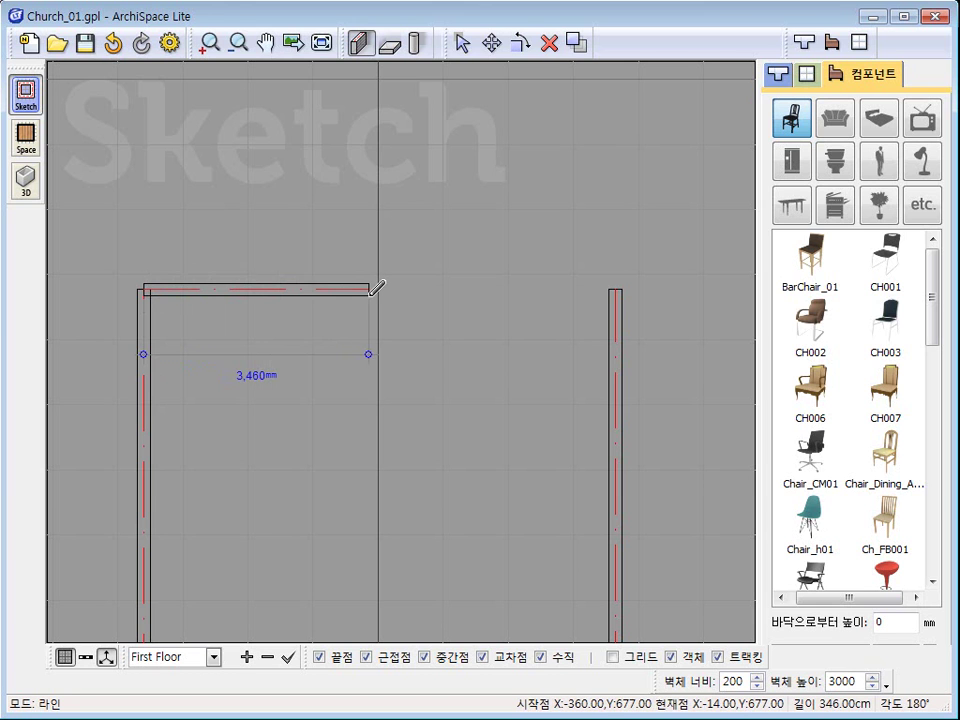
click(370, 290)
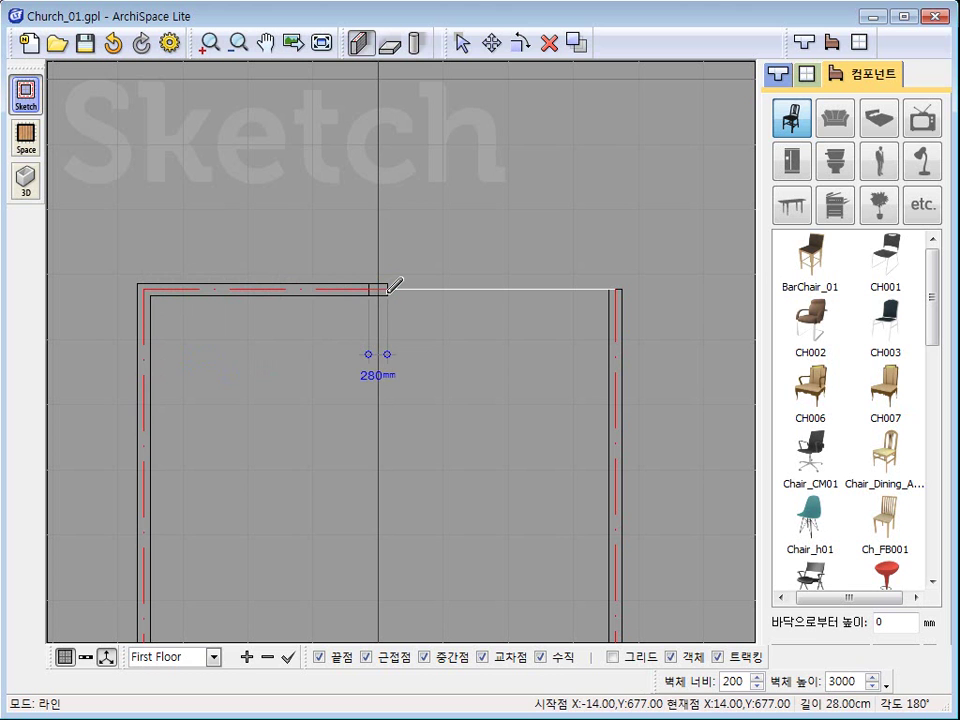
click(388, 290)
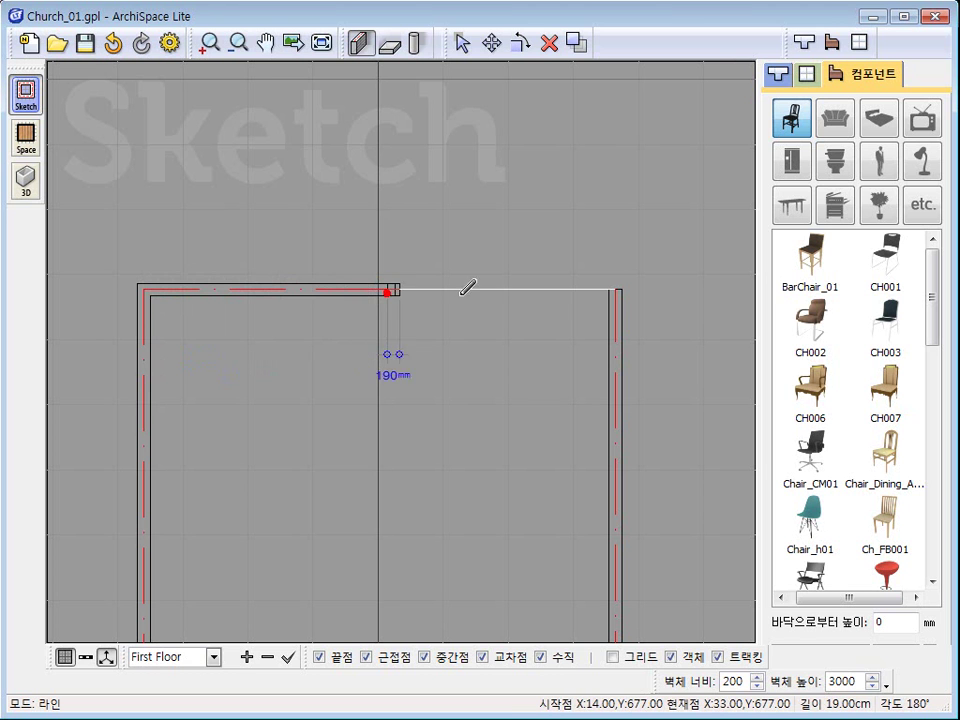
click(616, 290)
scroll(316, 370, down, 3)
scroll(366, 381, up, 5)
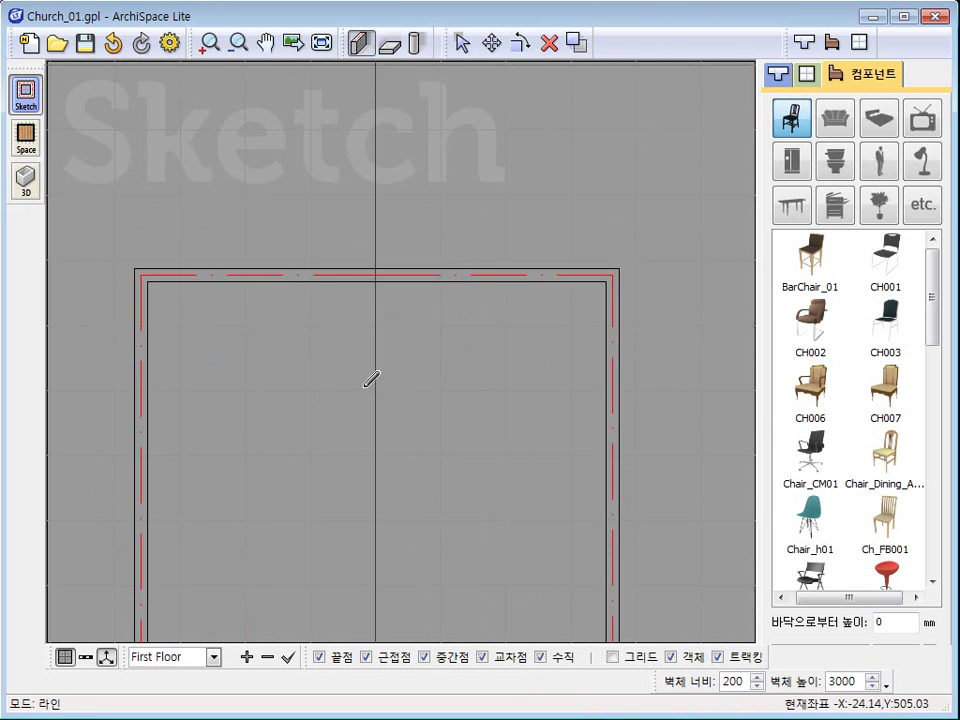
Replace the 280 mm middle segment of the upper wall with a wall of height 0 and inspect the slit in 3D
click(549, 43)
click(426, 374)
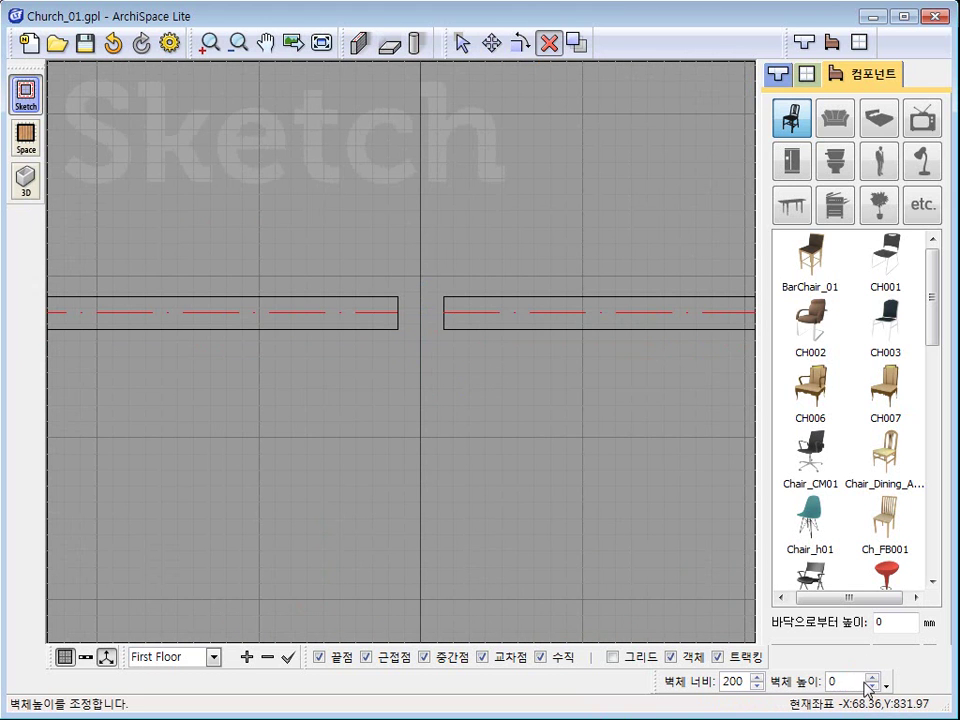
click(358, 43)
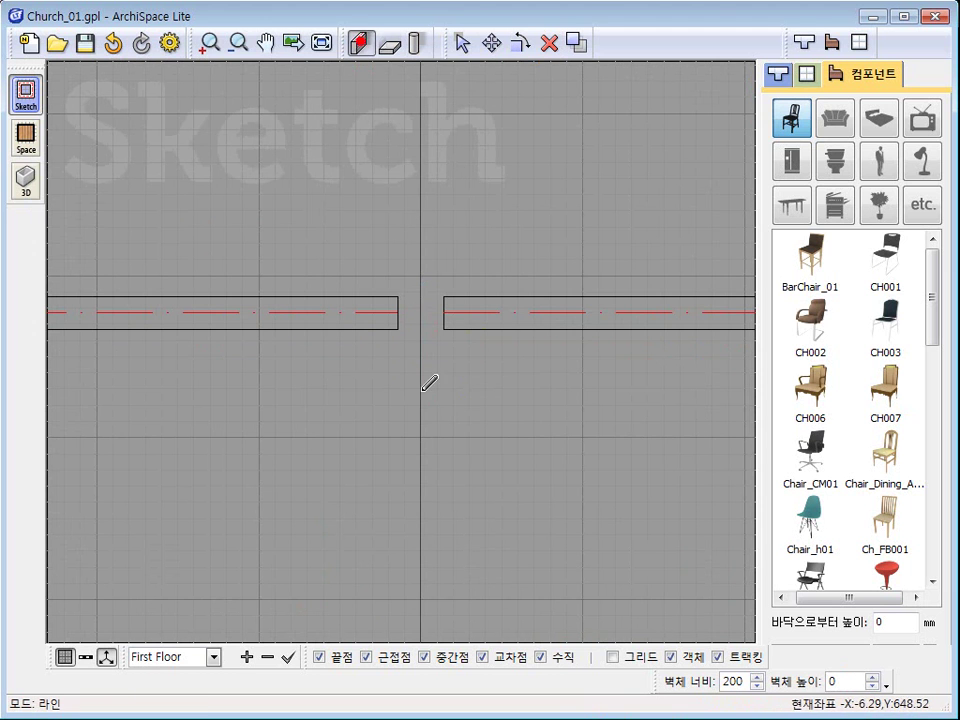
click(398, 313)
click(444, 313)
click(26, 136)
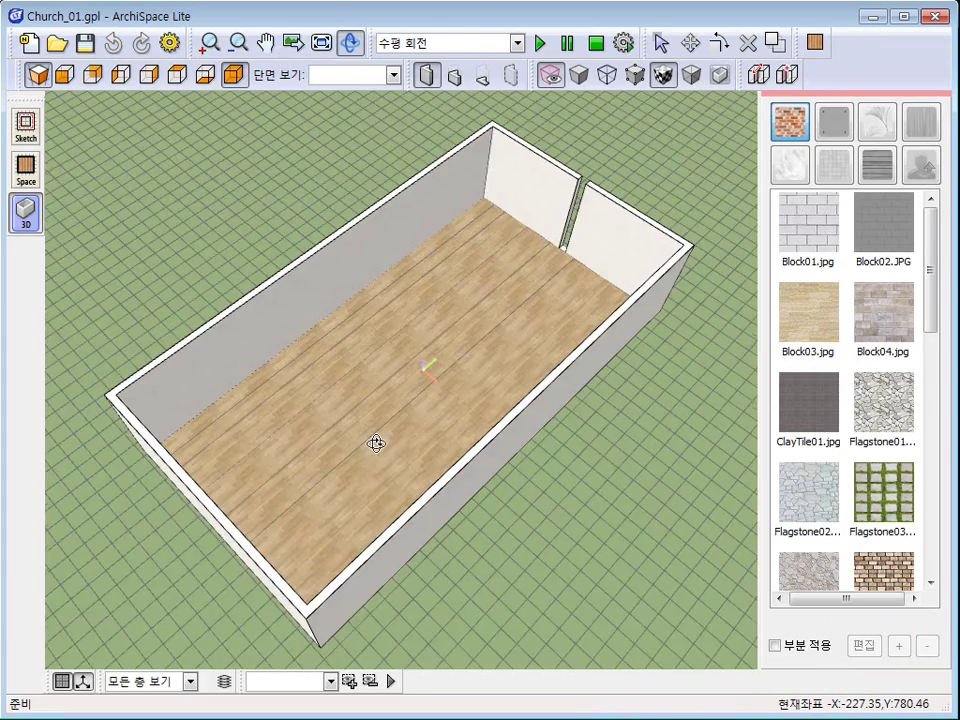
drag(375, 442, 469, 336)
scroll(460, 341, up, 2)
drag(420, 411, 432, 394)
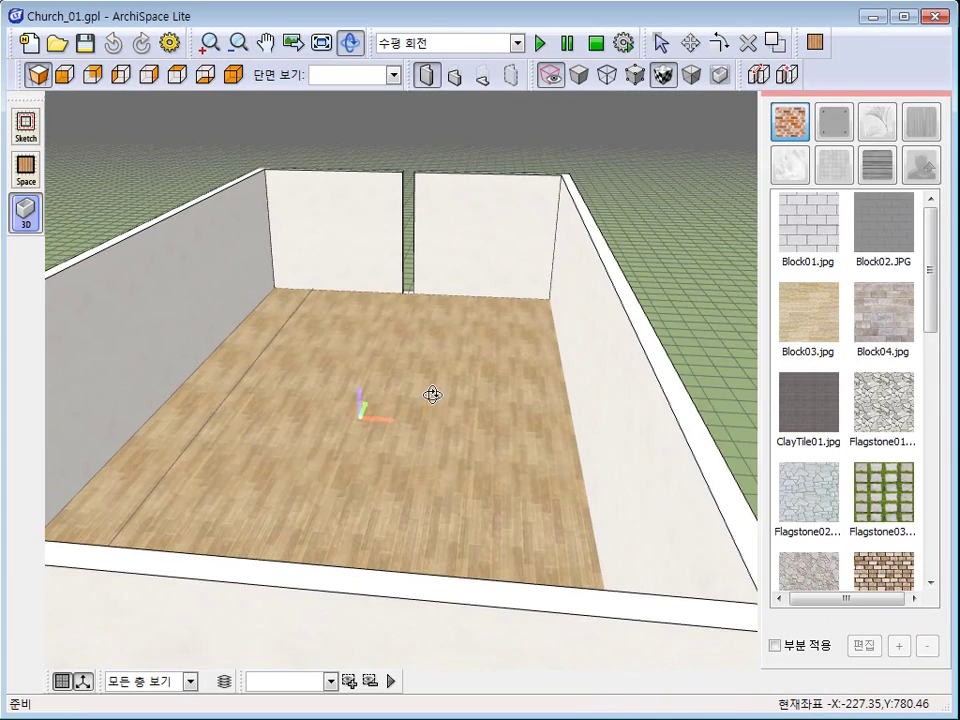
Insert a 3000 mm high floor above First Floor, copying its walls, openings, stairs and slabs, and view the result in 3D
click(26, 126)
scroll(432, 314, down, 4)
middle_drag(373, 339, 379, 267)
scroll(379, 267, down, 1)
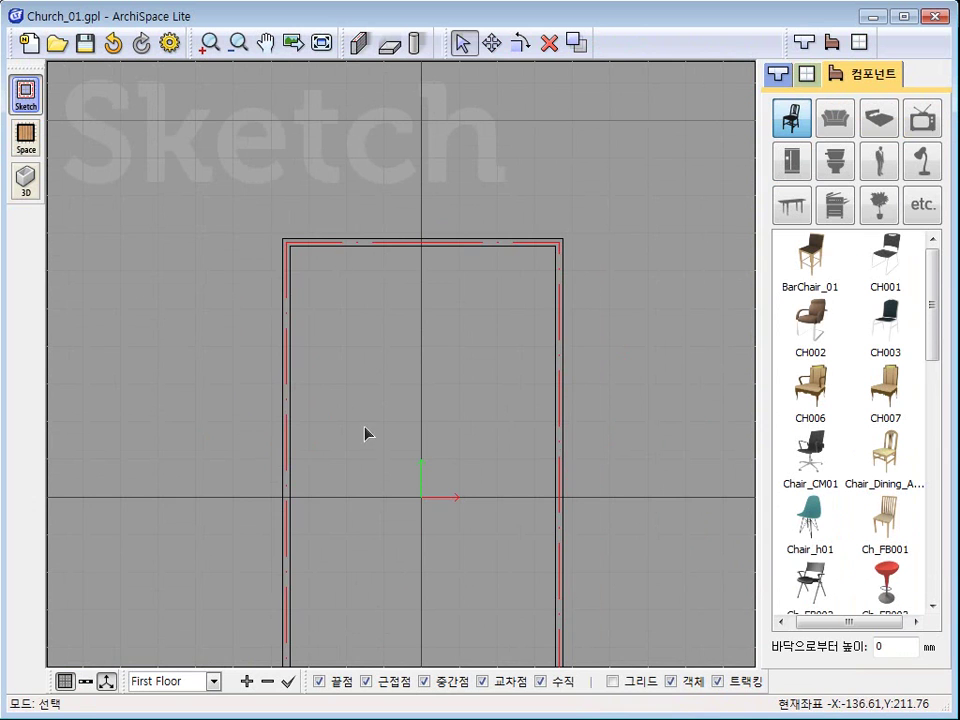
middle_drag(362, 429, 376, 303)
middle_drag(366, 564, 331, 529)
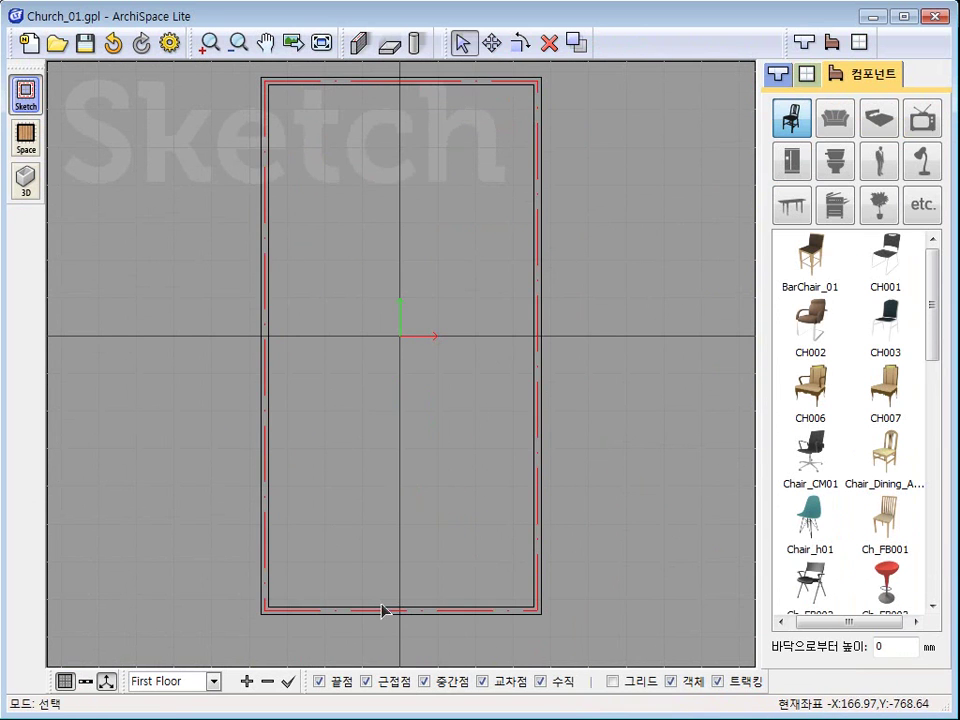
click(247, 681)
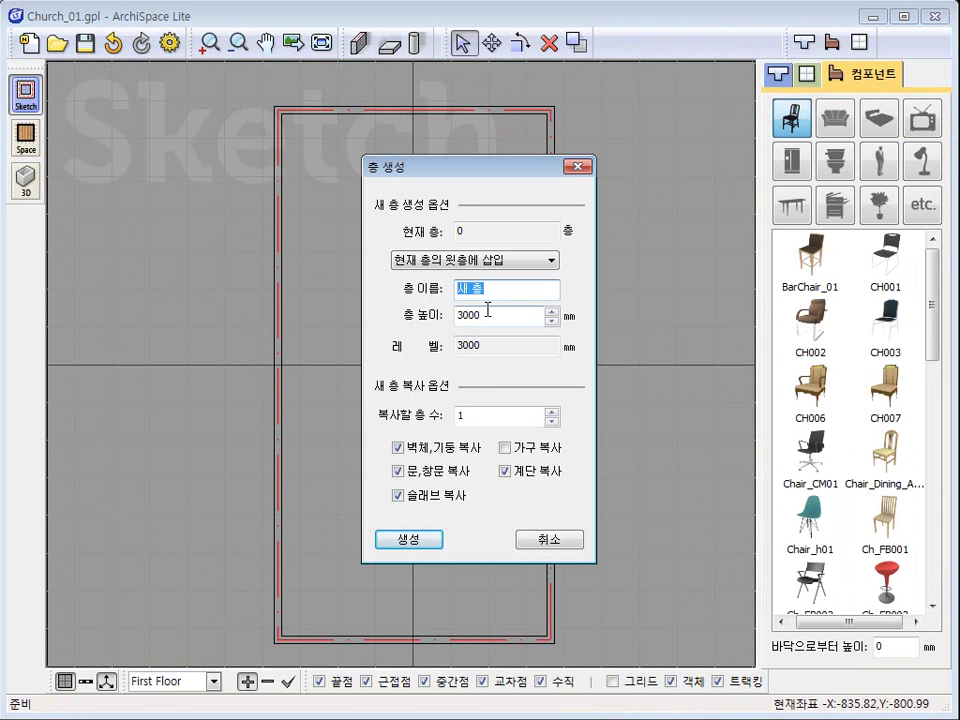
click(409, 540)
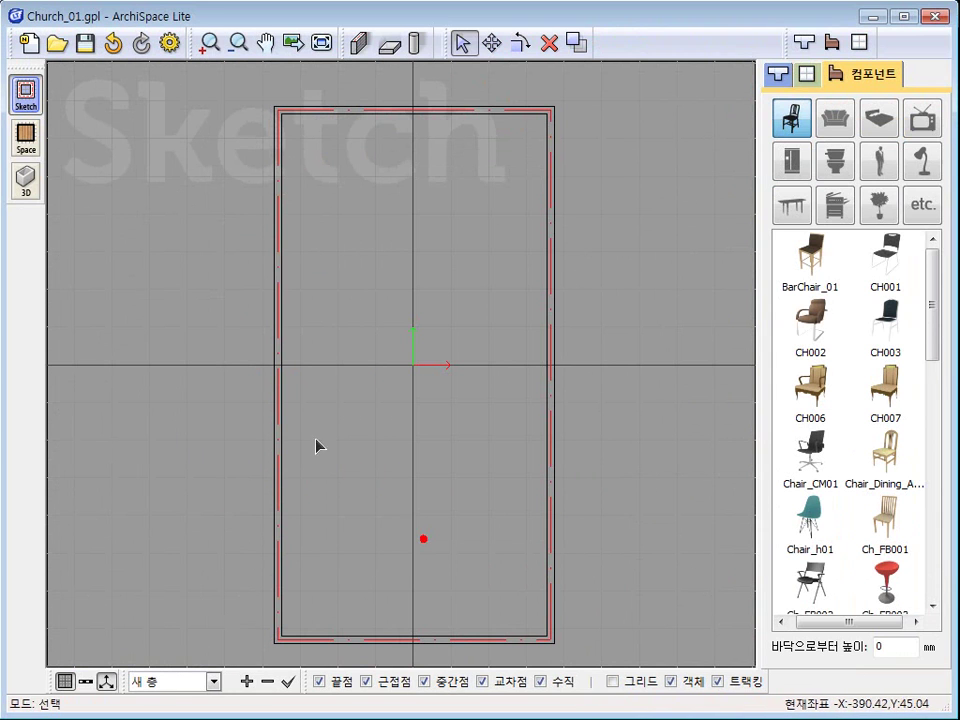
click(26, 135)
click(24, 186)
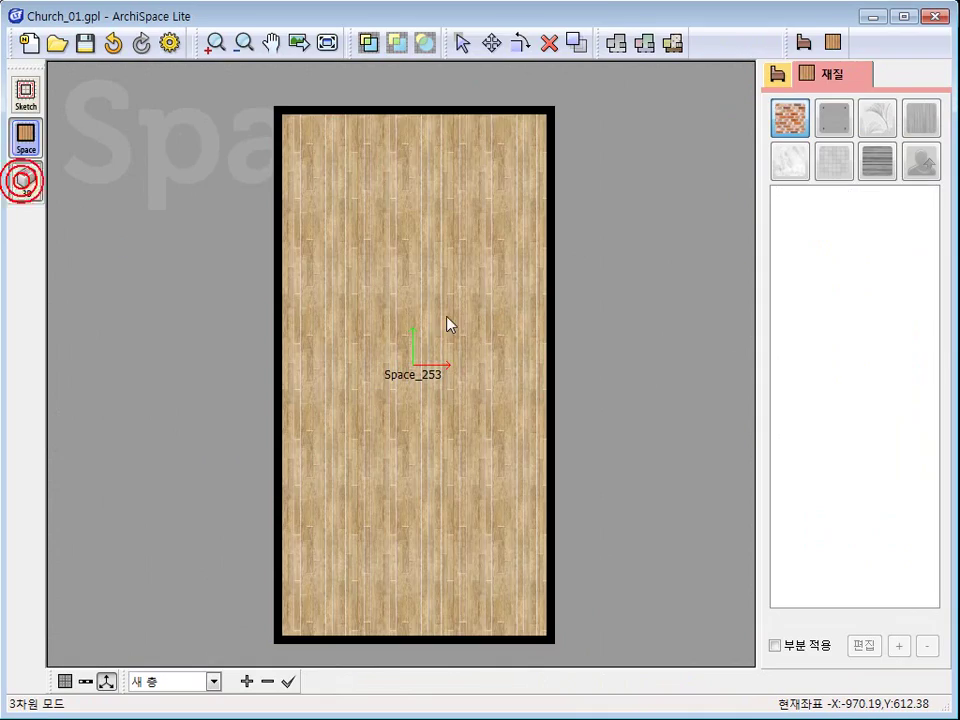
drag(392, 392, 196, 295)
mouse_move(196, 295)
middle_down()
mouse_move(6, 236)
mouse_move(201, 311)
middle_up()
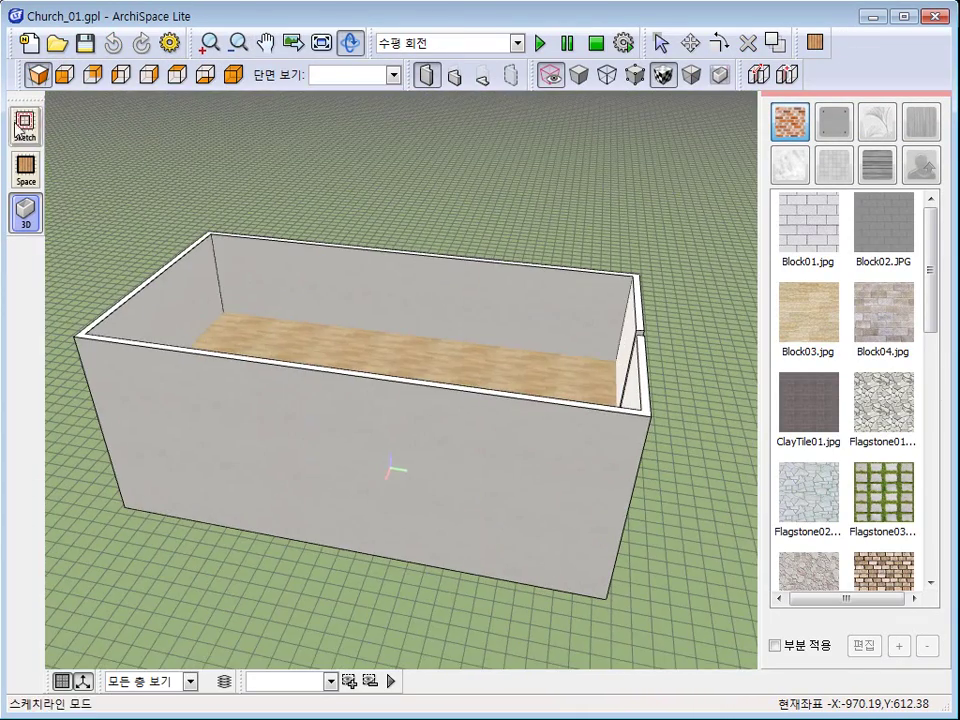
Turn off floor creation (바닥 생성) for the space on floor 새 층 and check the model in 3D
click(26, 125)
click(153, 683)
click(146, 709)
click(26, 150)
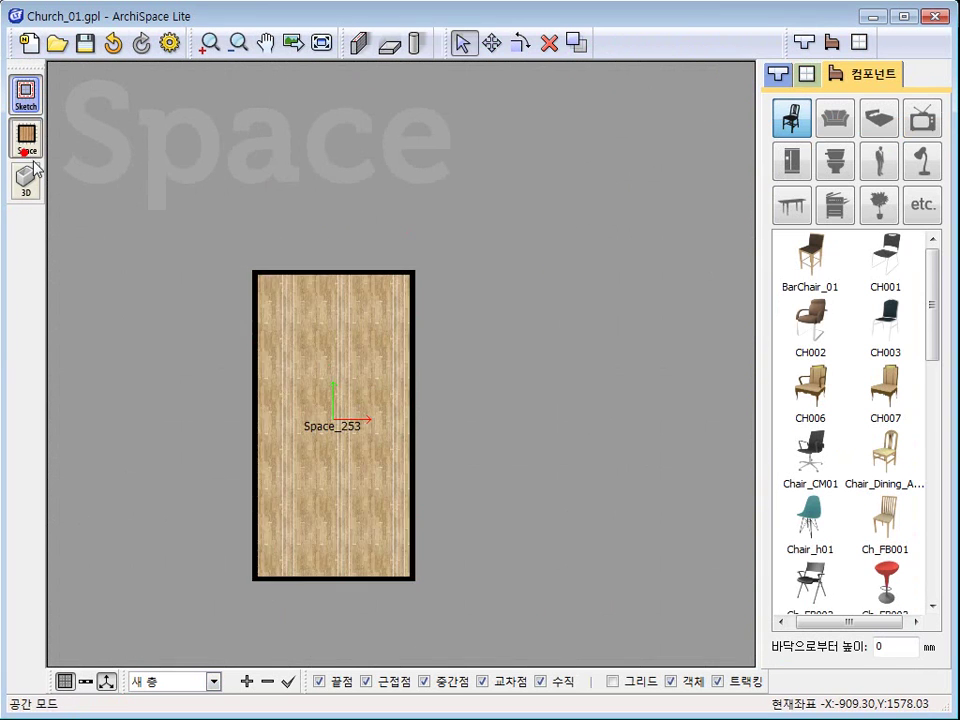
click(463, 44)
click(433, 364)
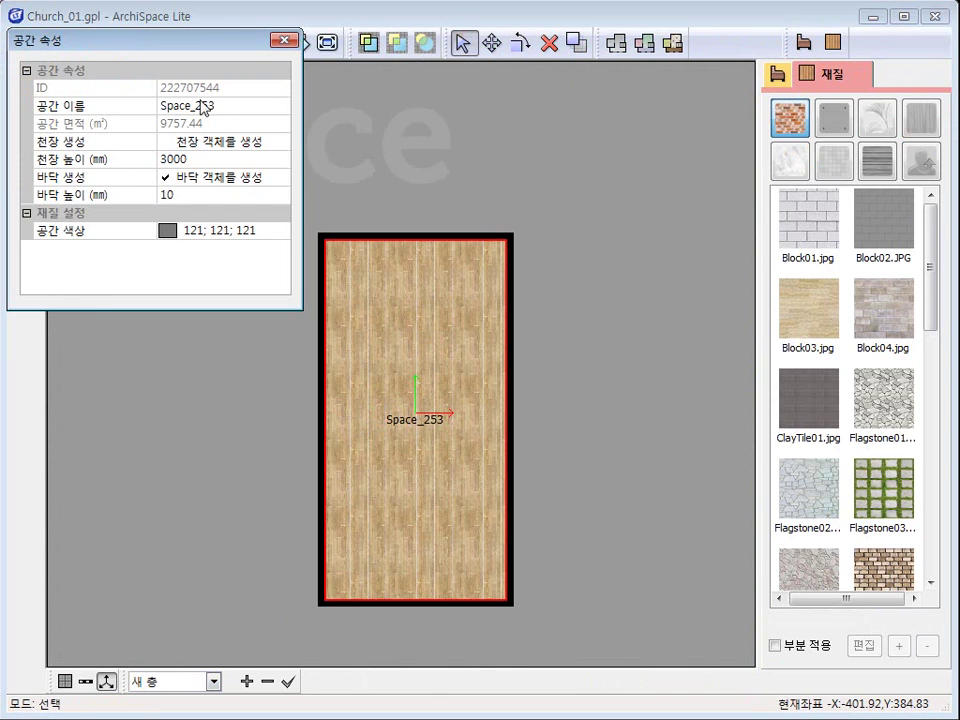
click(164, 176)
click(165, 177)
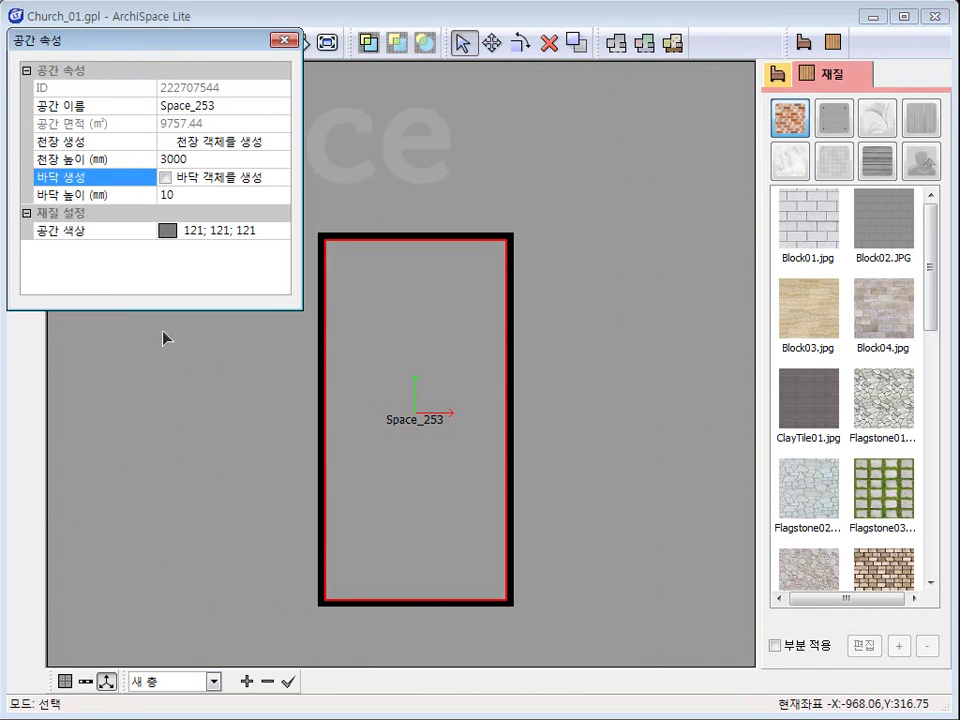
click(177, 357)
click(26, 179)
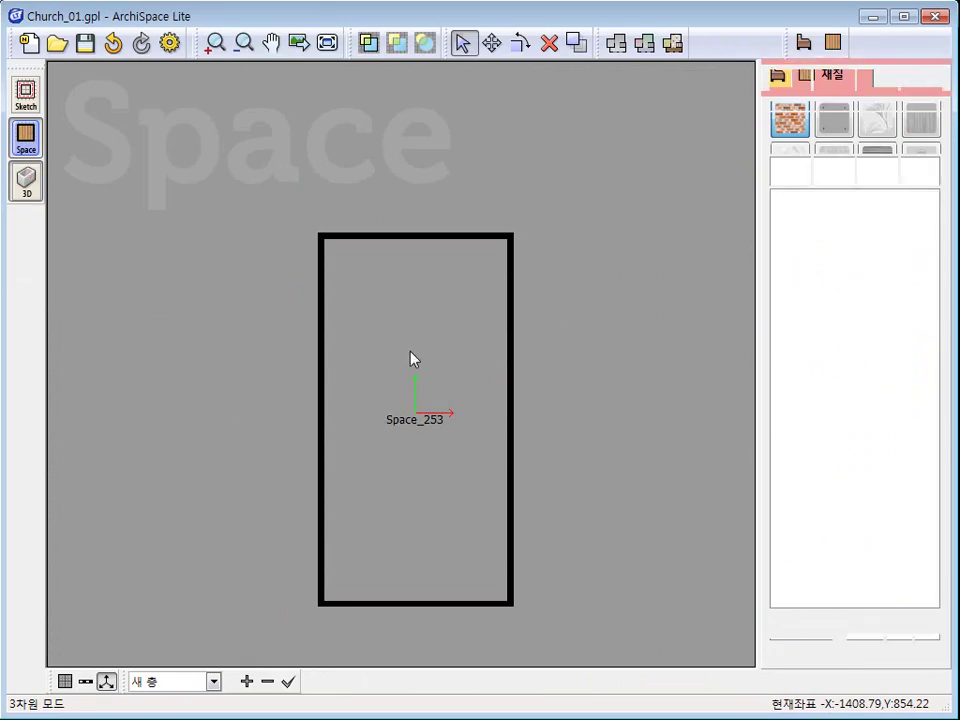
mouse_move(410, 350)
mouse_down()
mouse_move(510, 339)
mouse_move(396, 386)
mouse_move(441, 396)
mouse_move(513, 358)
mouse_move(514, 347)
mouse_move(509, 328)
mouse_move(135, 210)
mouse_up()
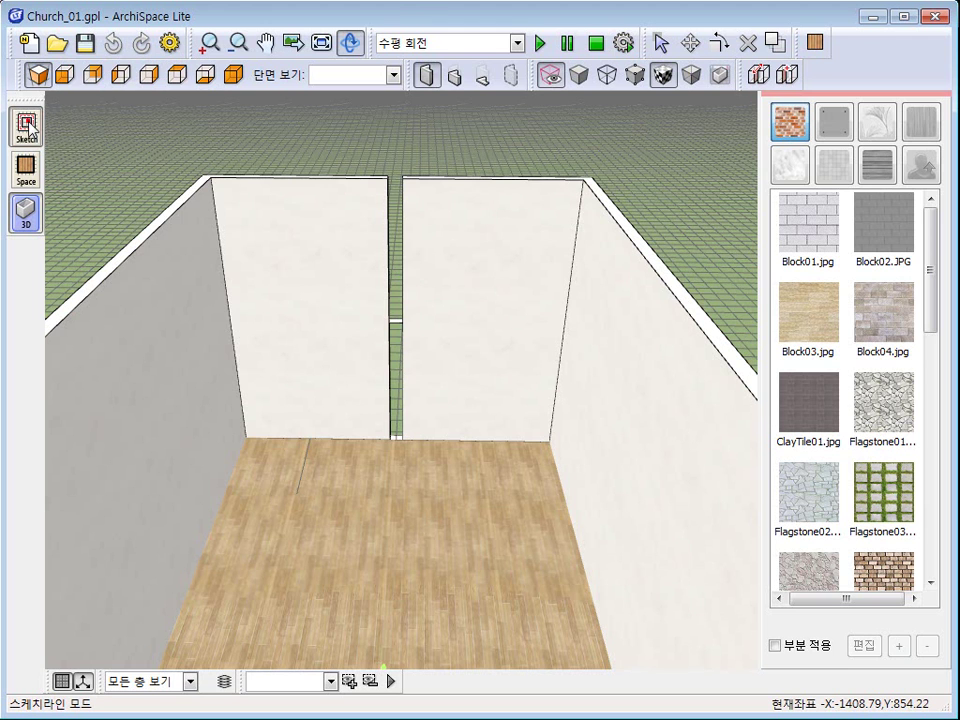
Delete the two long upper wall segments on floor 새 층, keeping the short middle piece
click(26, 125)
scroll(390, 345, up, 3)
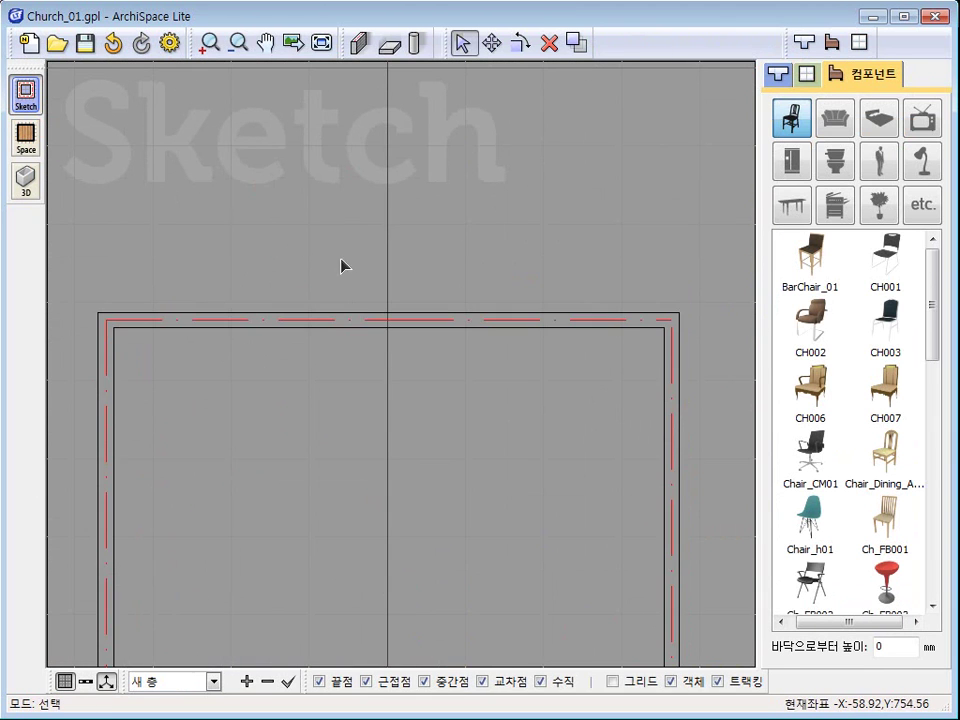
middle_drag(196, 371, 281, 327)
click(556, 48)
mouse_move(339, 242)
mouse_down()
mouse_move(379, 303)
mouse_move(381, 324)
mouse_up()
middle_drag(476, 374, 381, 347)
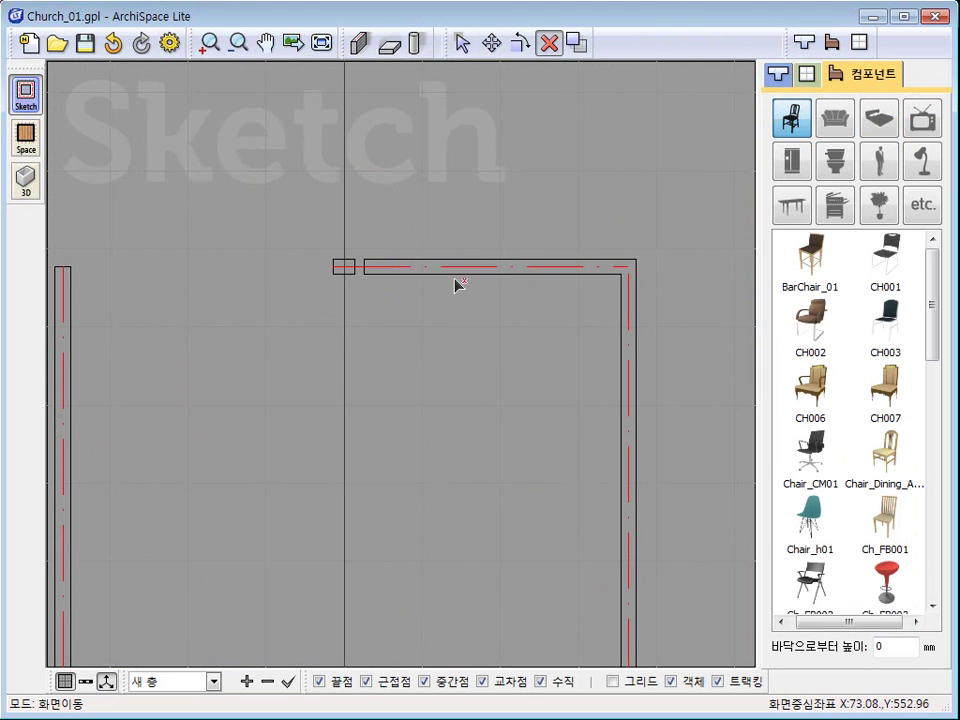
click(477, 245)
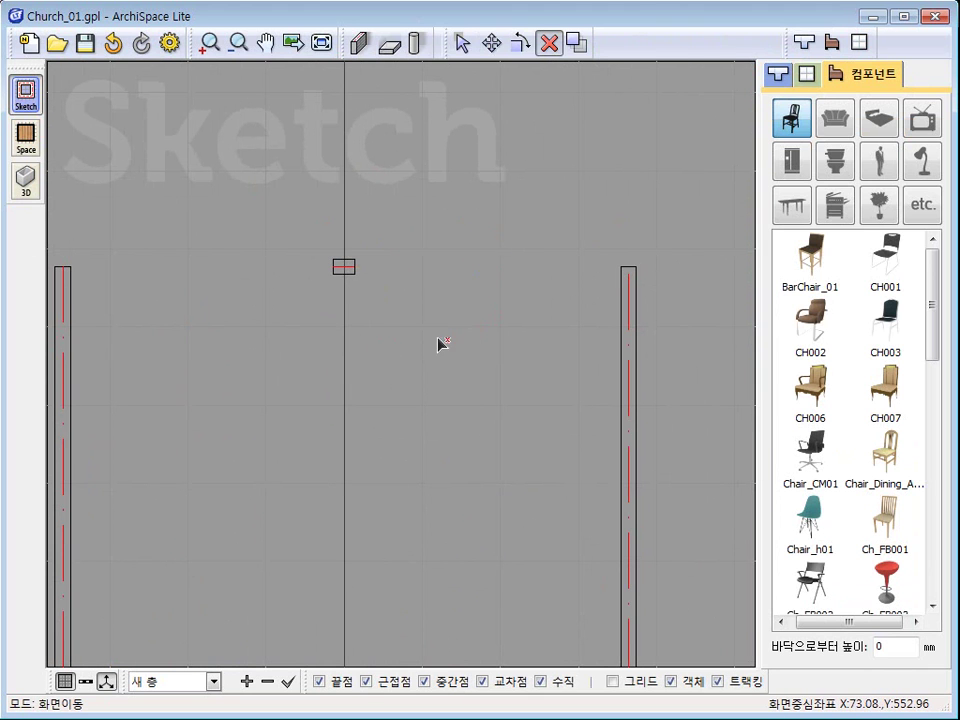
middle_drag(467, 336, 563, 328)
Draw 2800 mm high walls from both upper corners to the short middle piece on floor 새 층 and inspect them in 3D
click(359, 45)
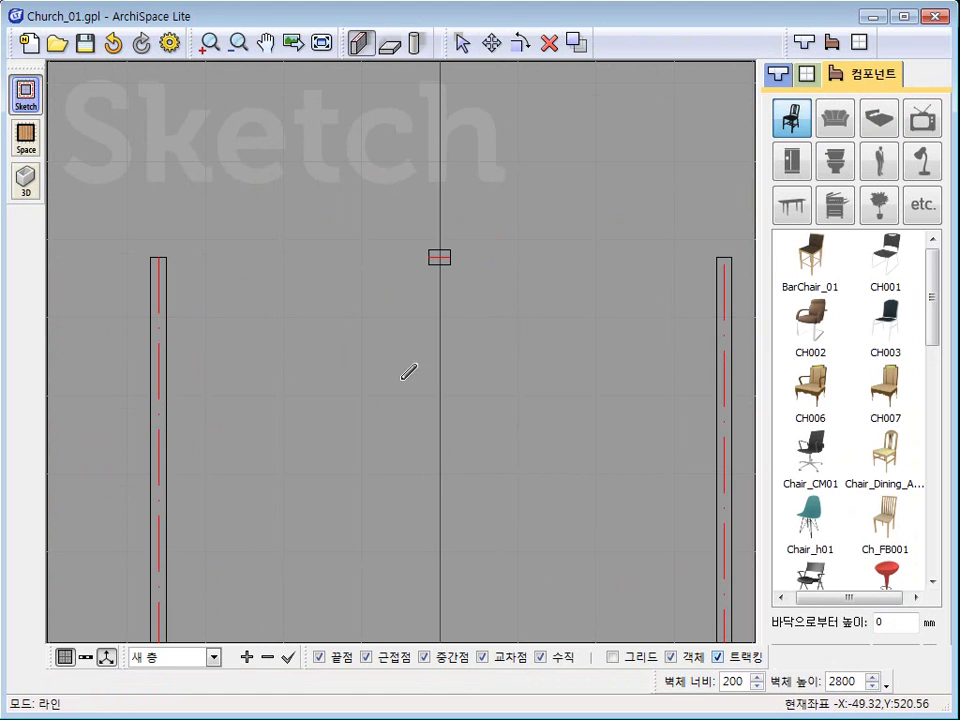
click(160, 256)
click(422, 257)
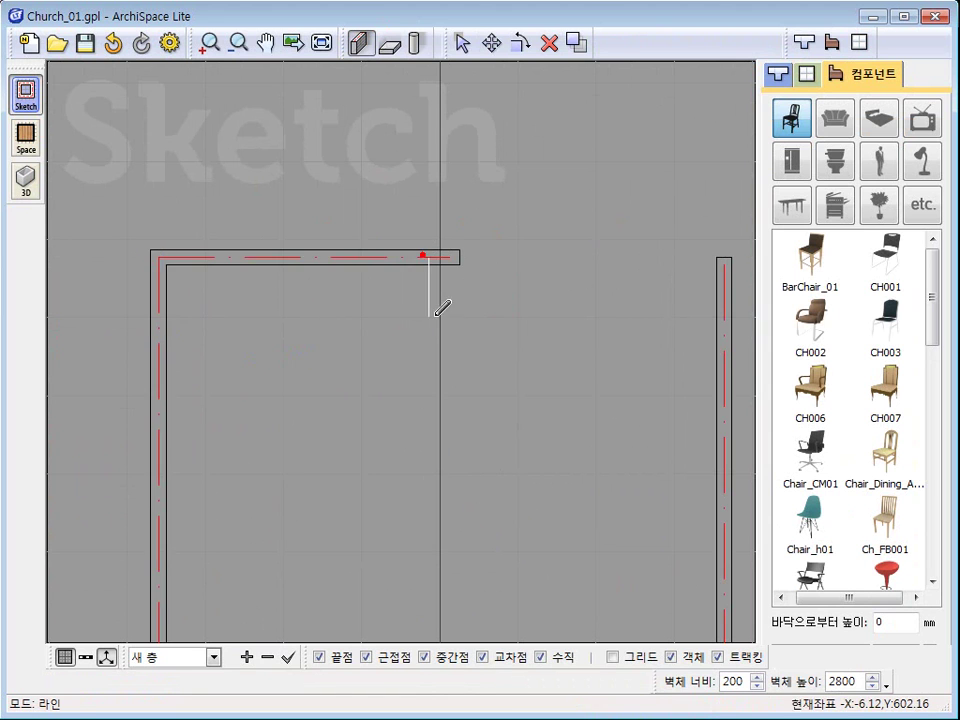
middle_drag(491, 255, 361, 269)
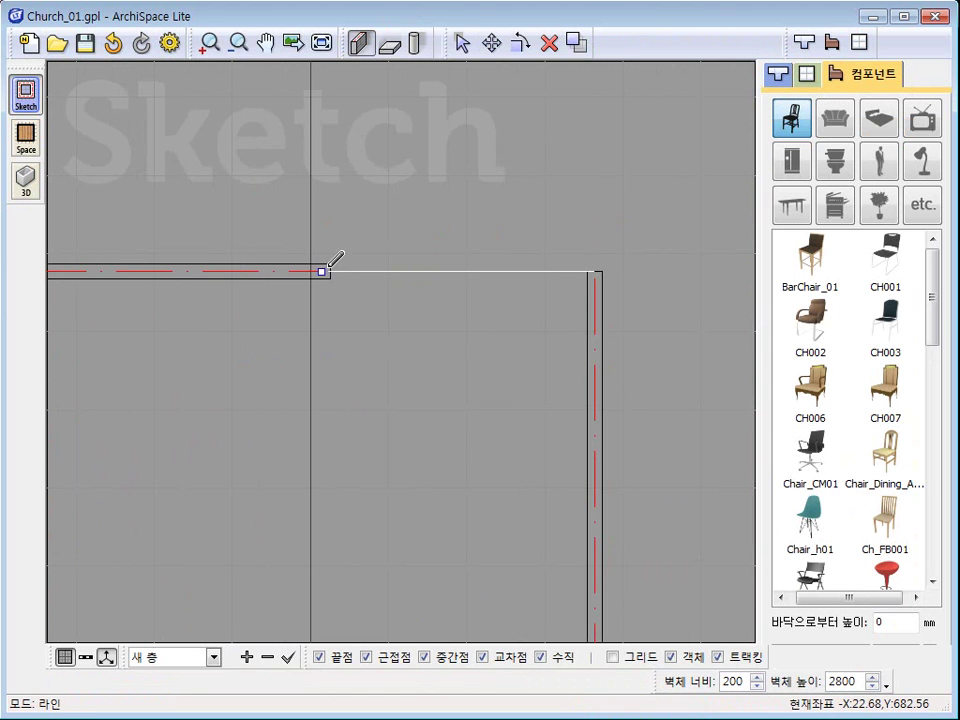
click(598, 269)
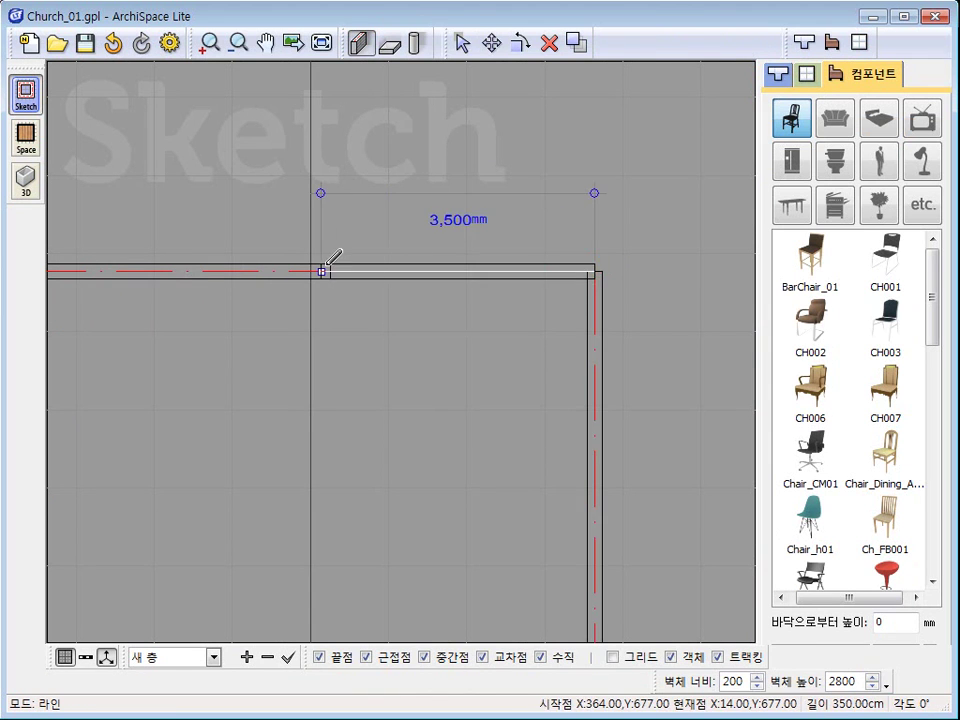
click(327, 266)
middle_drag(241, 287, 346, 302)
scroll(350, 304, up, 1)
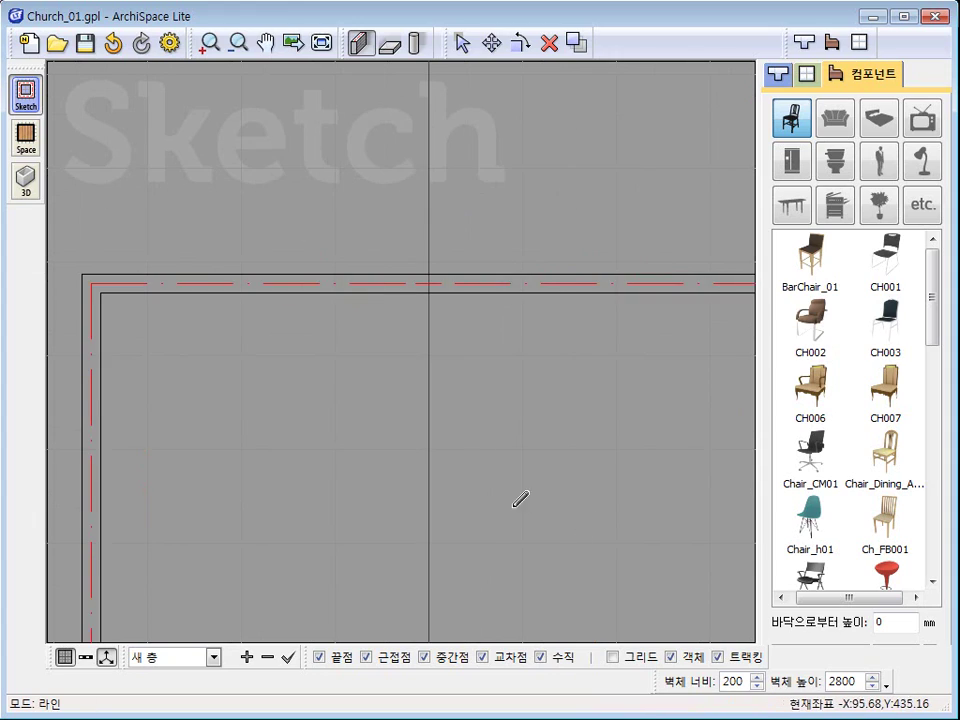
click(26, 137)
click(26, 181)
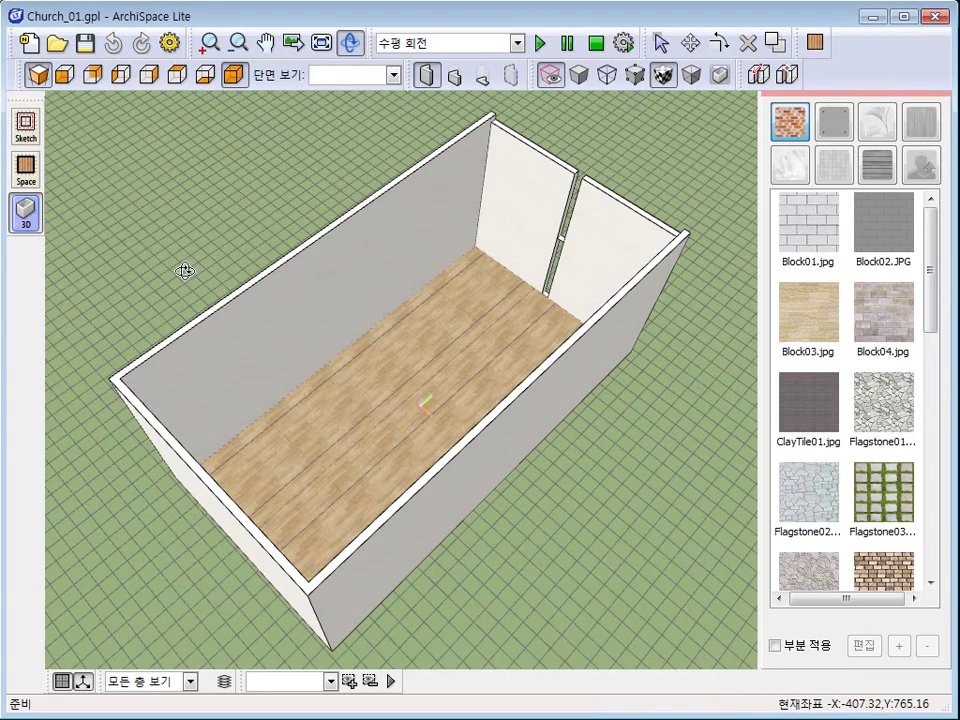
middle_drag(403, 326, 388, 362)
scroll(388, 362, up, 4)
middle_drag(378, 405, 431, 328)
Delete the short middle piece of the upper wall on floor 새 층 and switch to the space plan
click(30, 128)
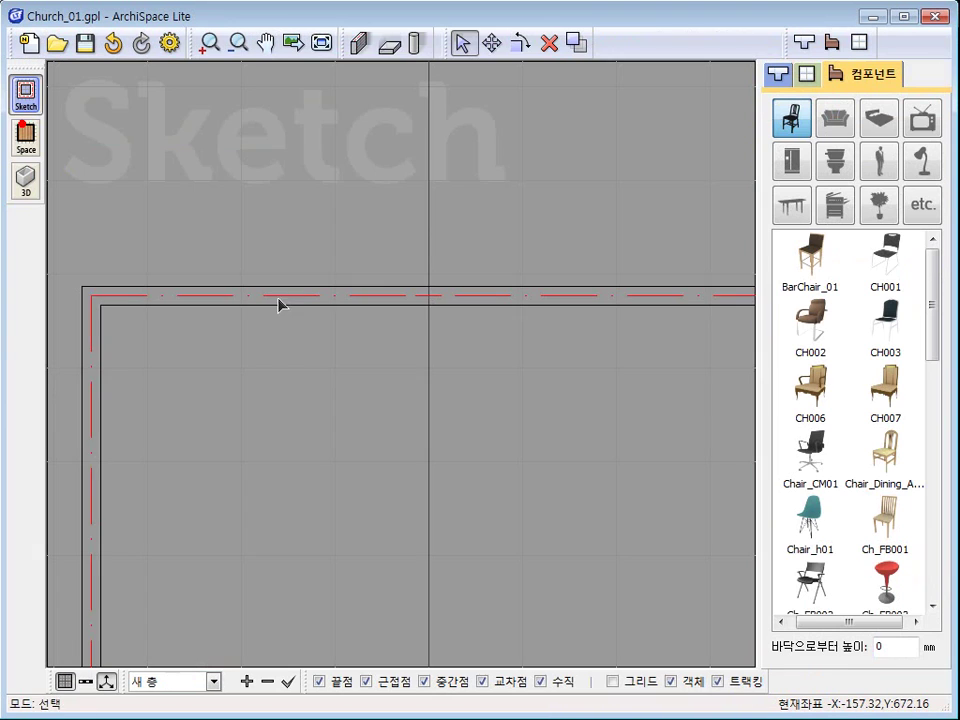
scroll(378, 288, up, 2)
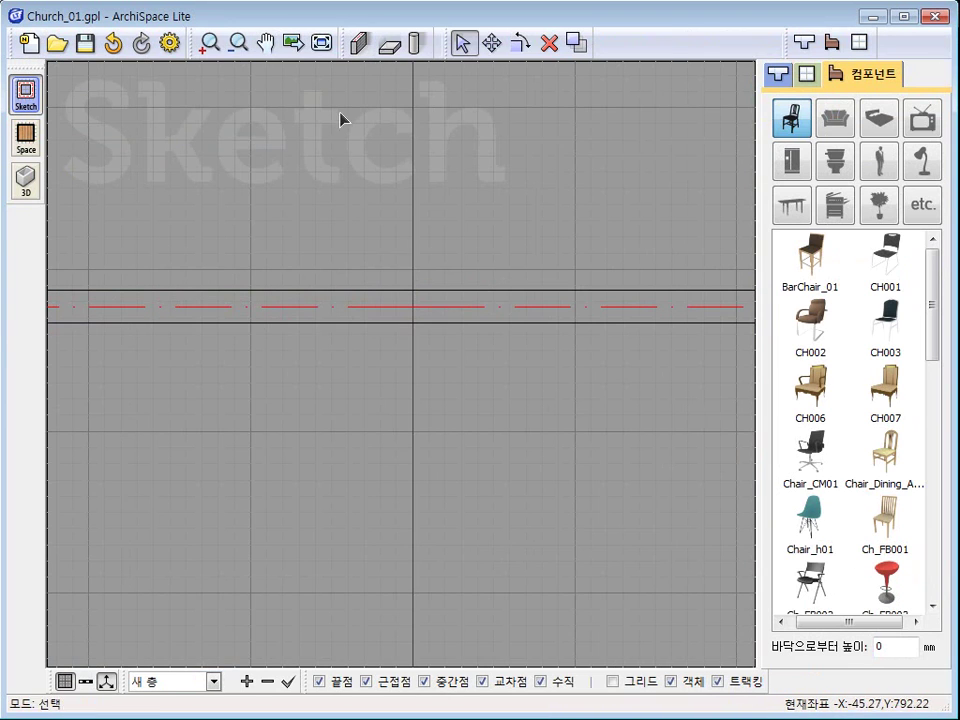
click(549, 42)
scroll(417, 320, up, 2)
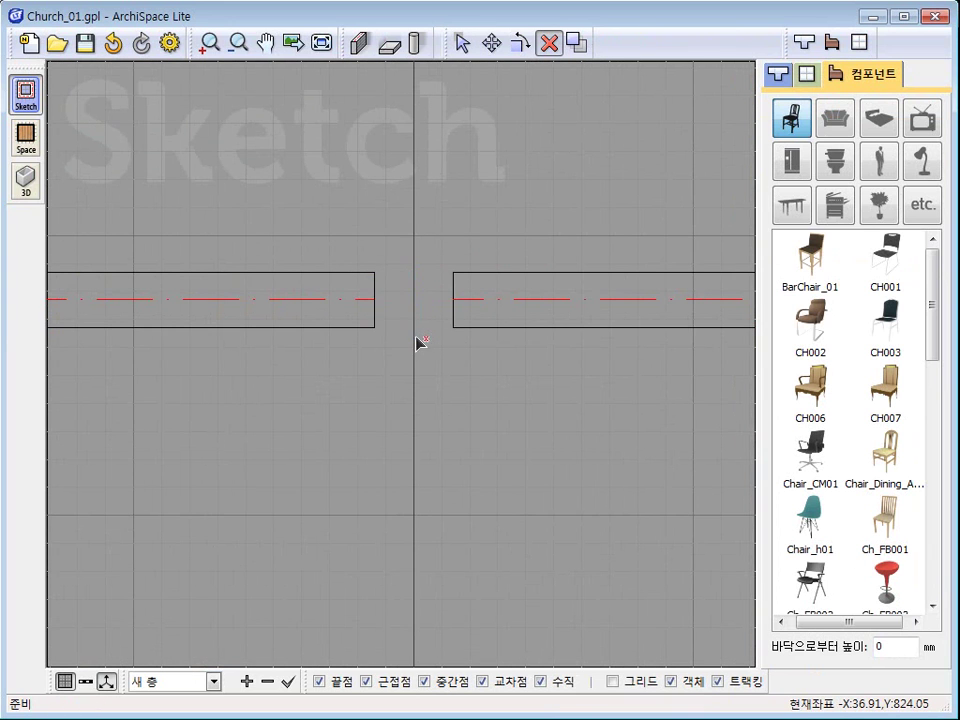
scroll(420, 340, down, 2)
click(26, 135)
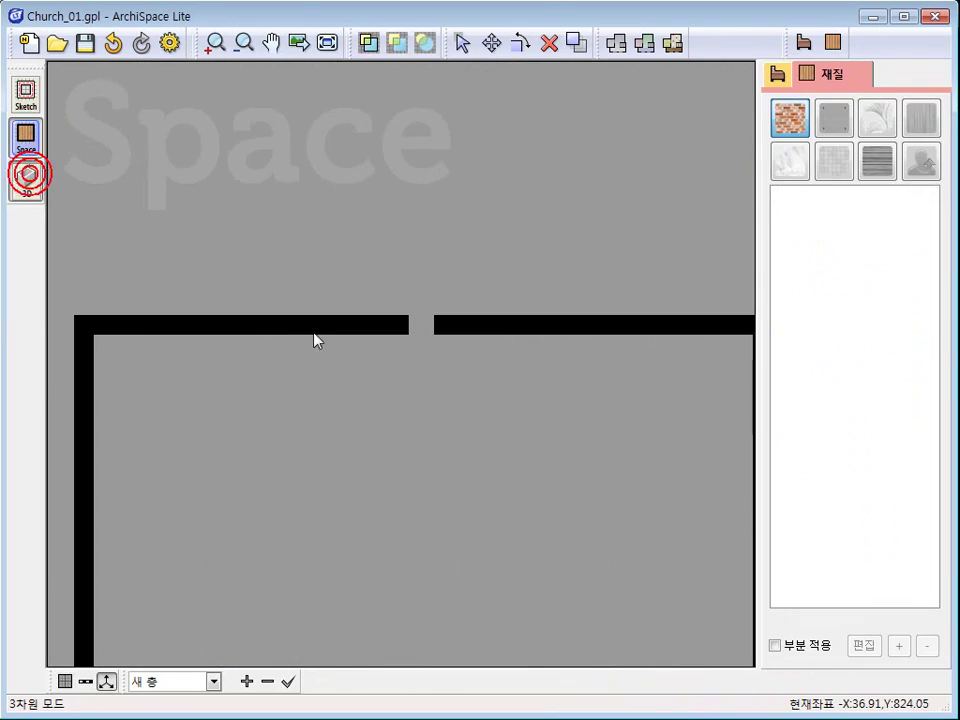
Insert a copied floor named 새 층, 3000 mm high, above the current floor, including its walls, doors, windows, stairs and slab
drag(373, 373, 503, 245)
click(27, 131)
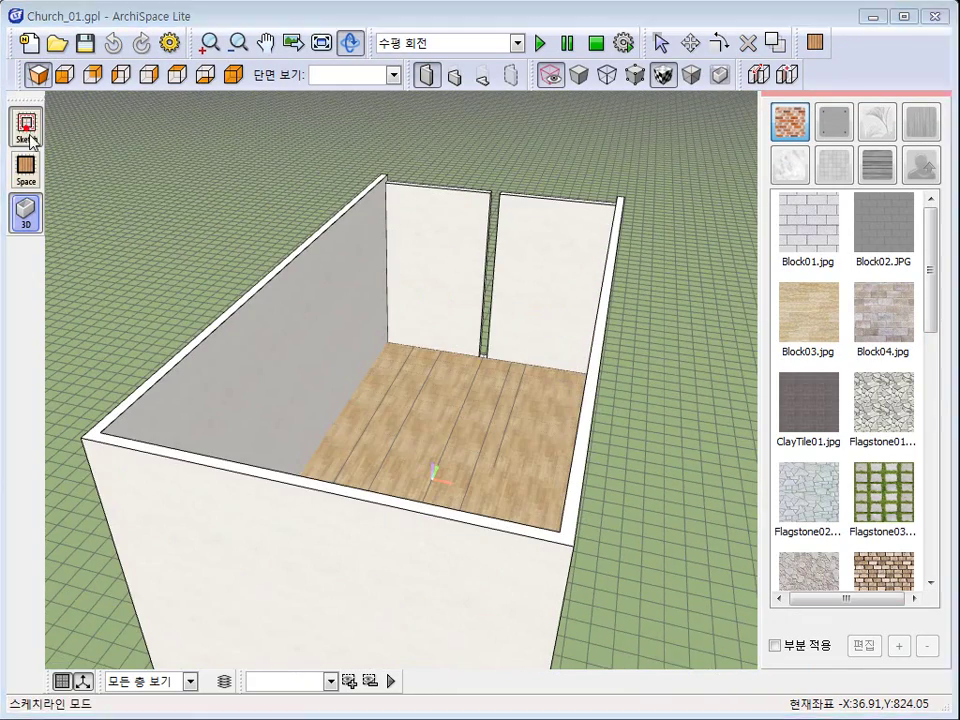
click(27, 133)
scroll(313, 328, down, 3)
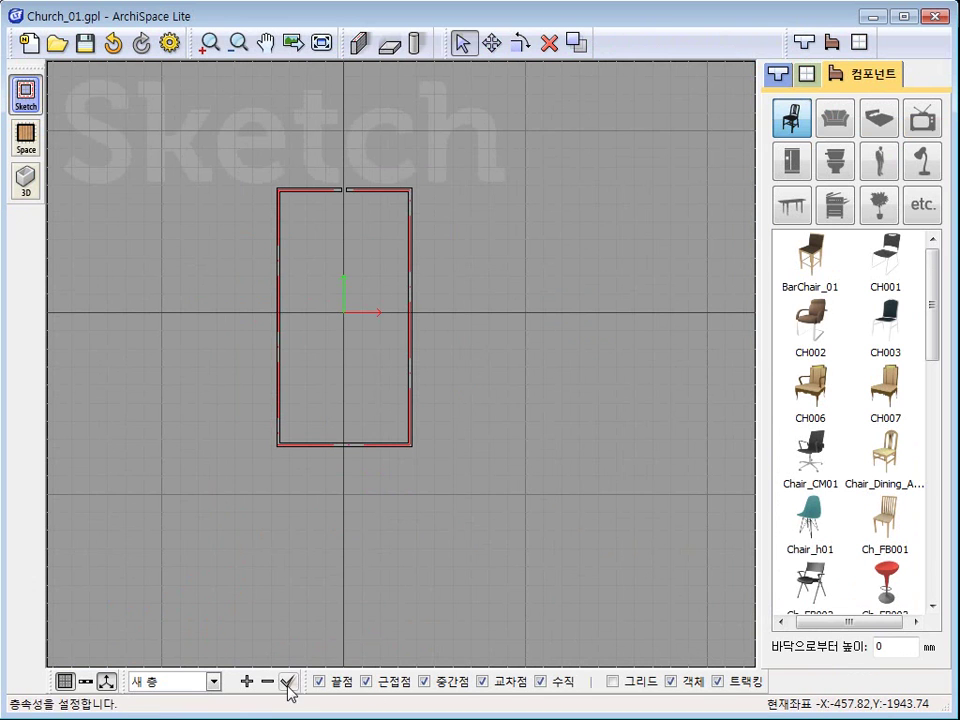
click(246, 681)
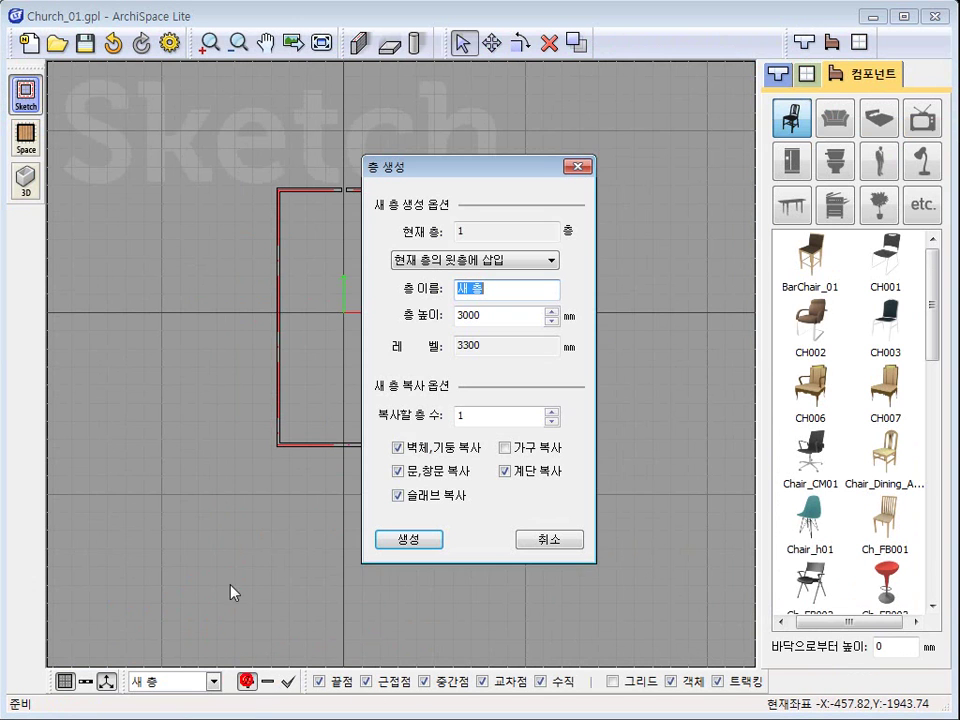
click(401, 541)
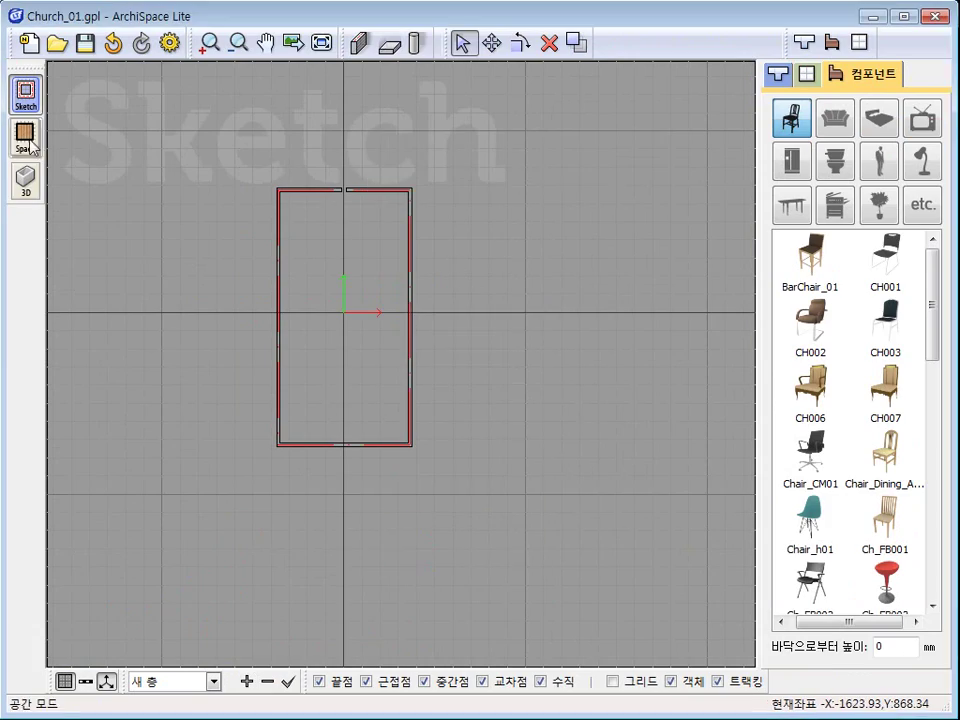
Examine the slit and horizontal gap in the hall's end wall in 3D, then return to the floor sketch
click(26, 138)
click(26, 208)
drag(453, 443, 503, 364)
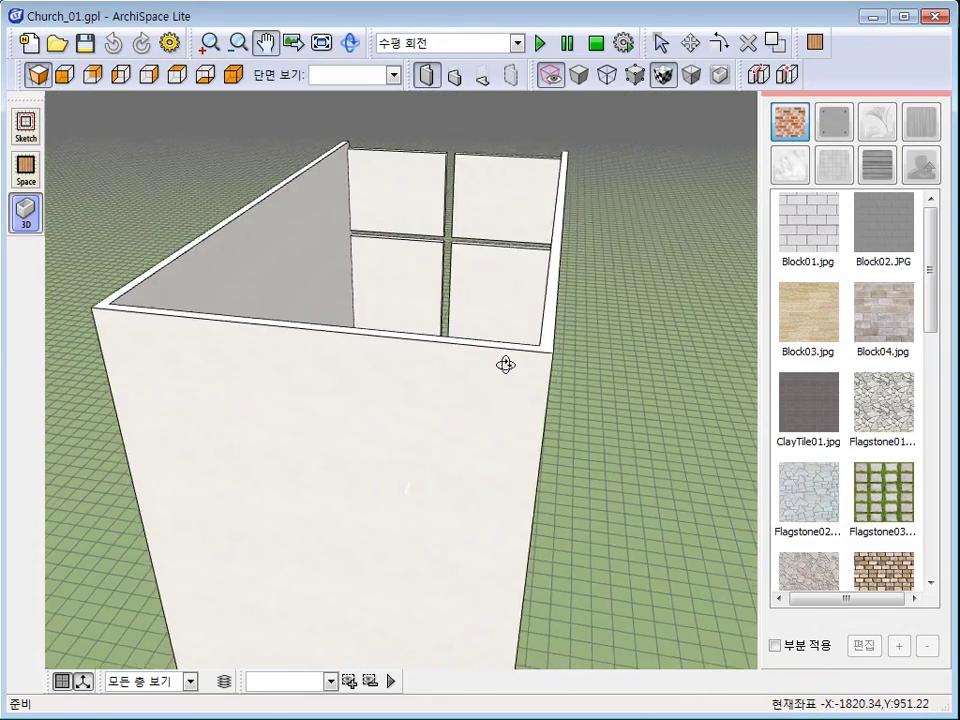
middle_drag(503, 364, 435, 456)
scroll(380, 511, up, 3)
drag(380, 511, 415, 456)
middle_drag(415, 456, 405, 479)
scroll(407, 488, up, 3)
scroll(403, 456, down, 3)
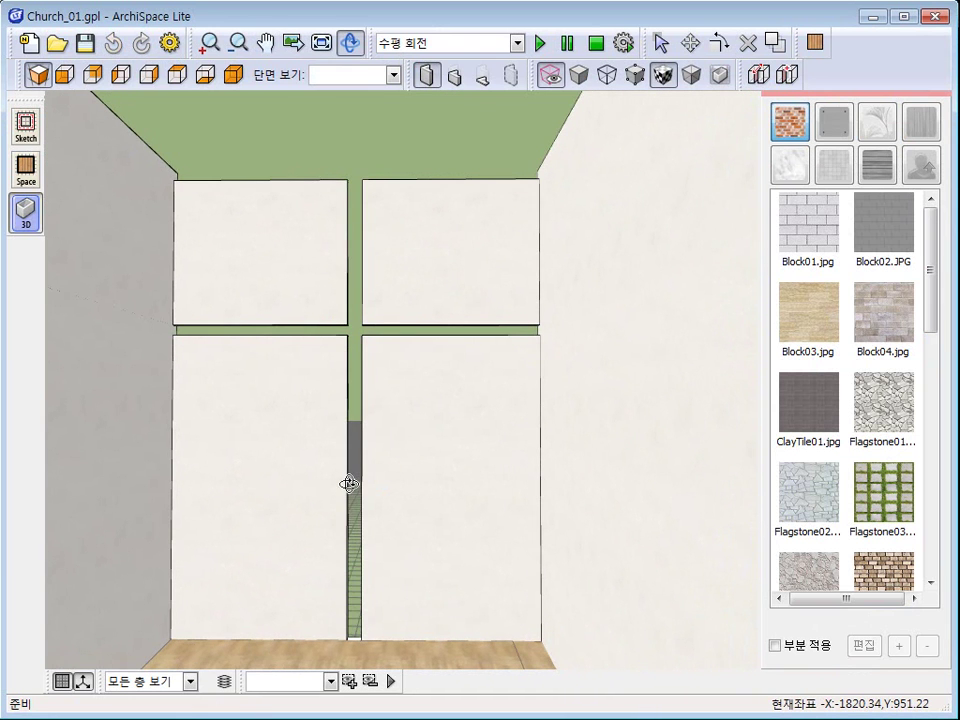
click(30, 130)
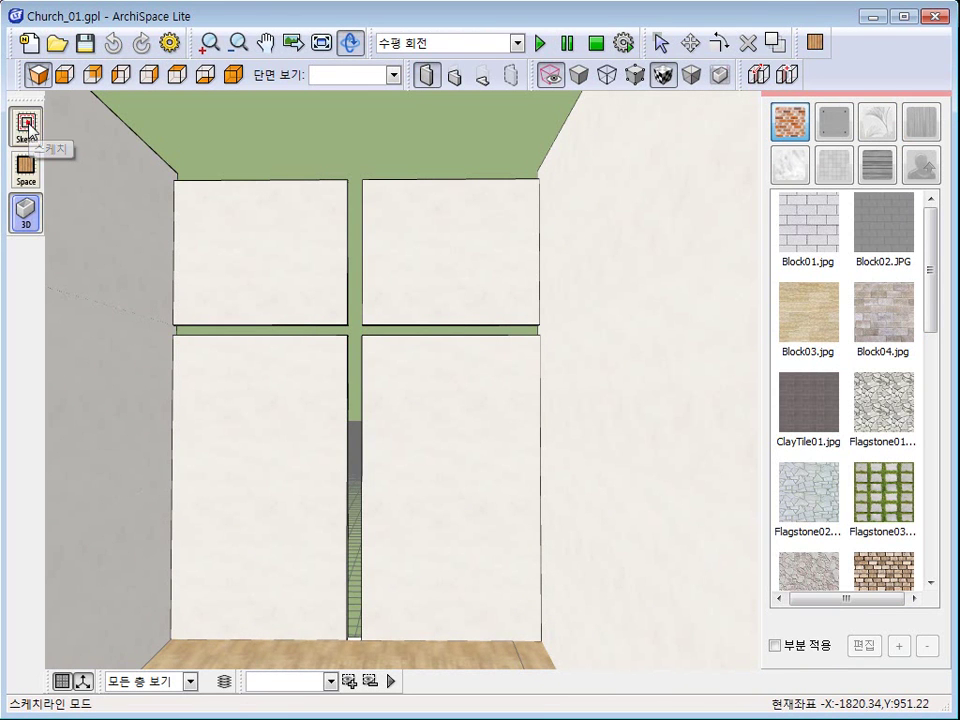
Bridge the gap in the upper wall of the top 새 층 floor with a wall 200 mm wide and 2800 mm high
scroll(358, 345, up, 3)
middle_drag(388, 290, 393, 425)
drag(393, 425, 390, 467)
scroll(360, 375, up, 5)
middle_drag(396, 258, 330, 366)
scroll(330, 366, up, 2)
middle_drag(352, 436, 360, 390)
scroll(360, 390, down, 3)
click(358, 43)
scroll(386, 336, up, 3)
click(375, 311)
click(421, 309)
scroll(422, 398, down, 4)
middle_drag(400, 434, 399, 287)
click(198, 653)
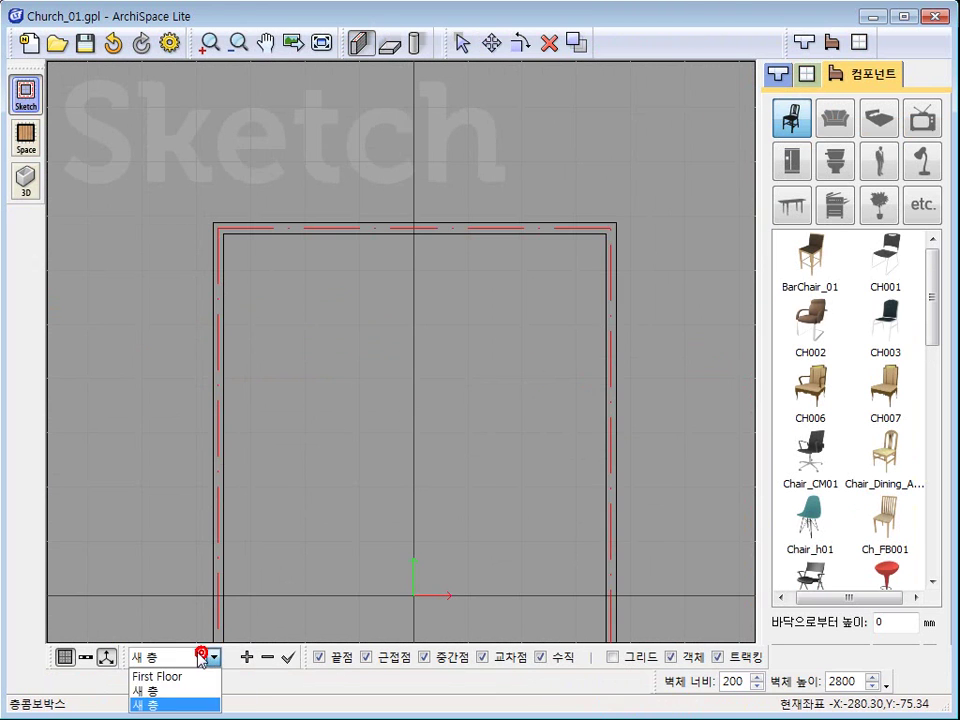
click(197, 652)
middle_drag(402, 331, 406, 348)
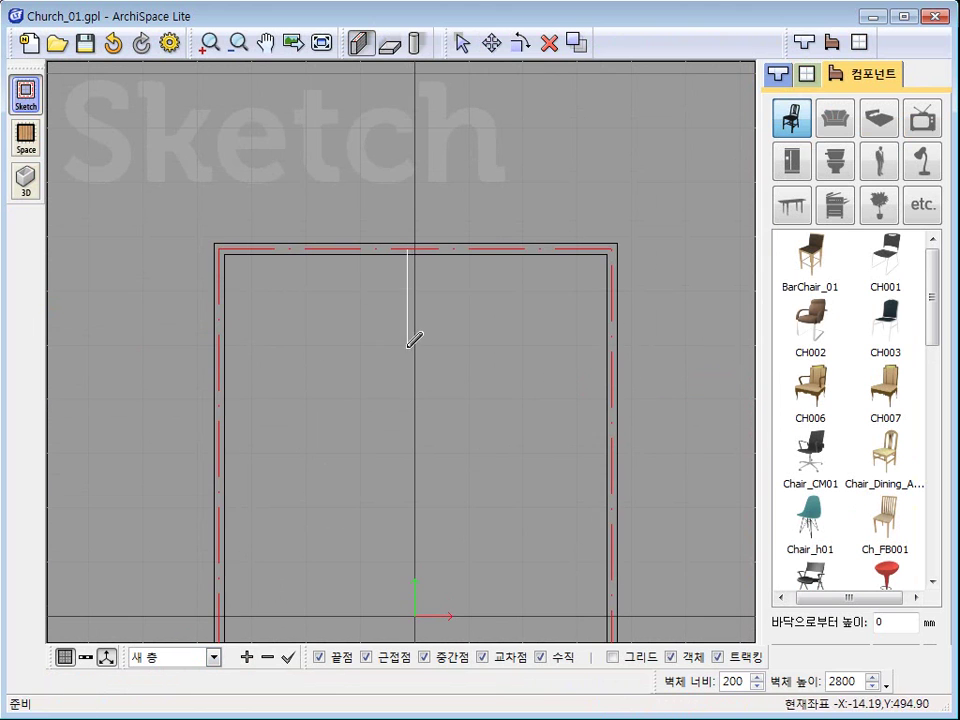
Delete the two long upper wall segments on the top floor, keeping the short middle piece
click(549, 42)
click(330, 249)
drag(510, 225, 530, 288)
middle_drag(486, 348, 476, 268)
scroll(476, 268, down, 2)
Set the wall height to 3200 mm and draw walls connecting the short middle piece to both upper corners
double_click(849, 681)
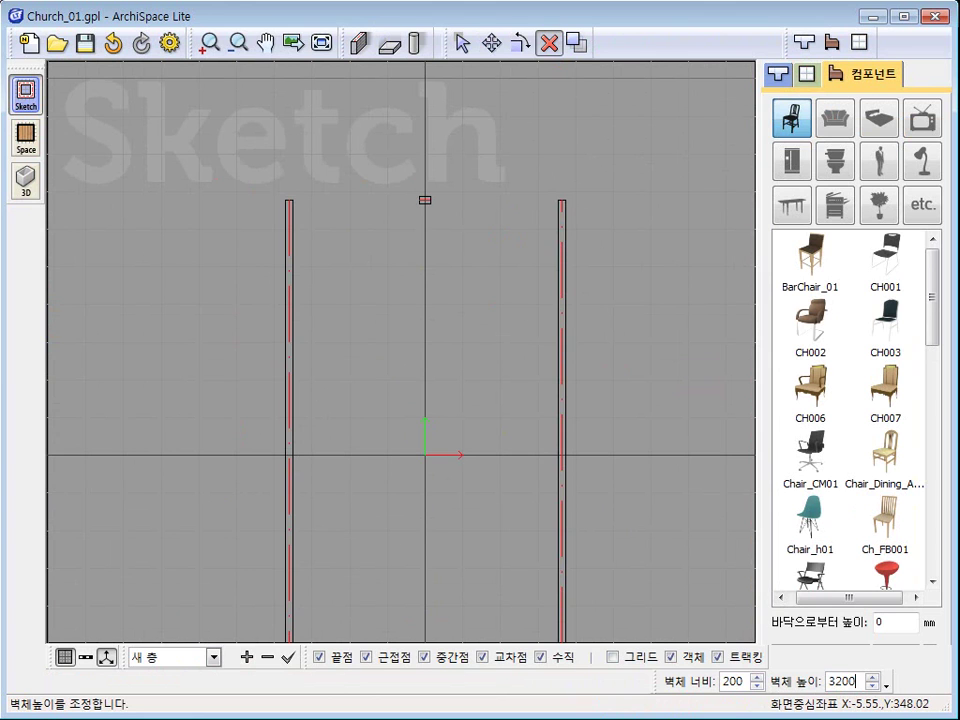
middle_drag(517, 299, 503, 401)
scroll(292, 301, up, 5)
middle_drag(565, 278, 404, 221)
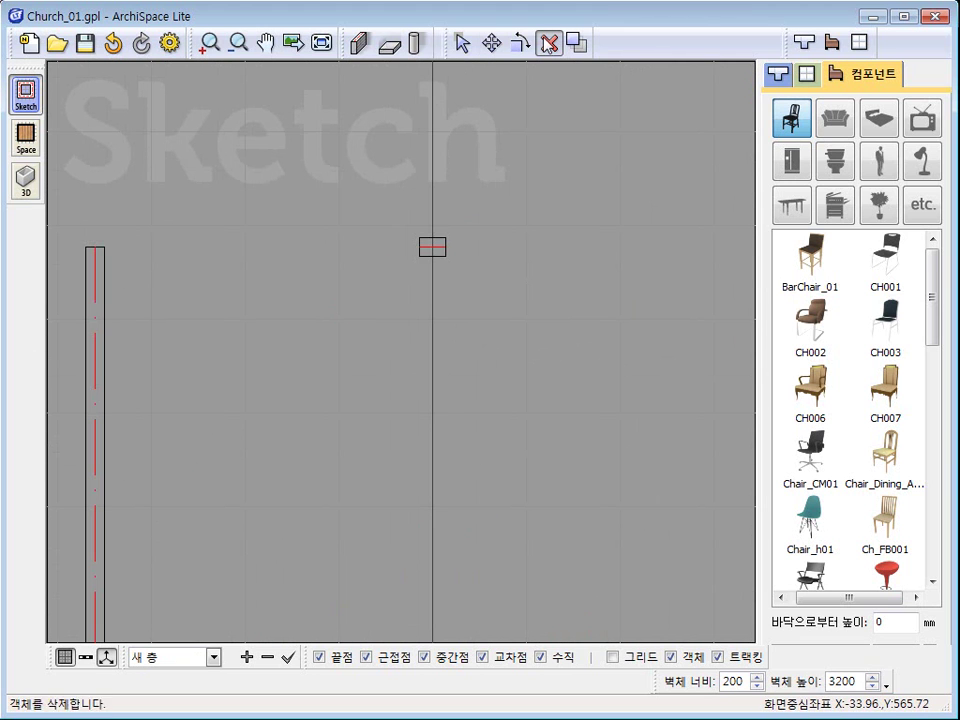
click(358, 42)
click(431, 246)
click(90, 247)
middle_drag(505, 246, 301, 263)
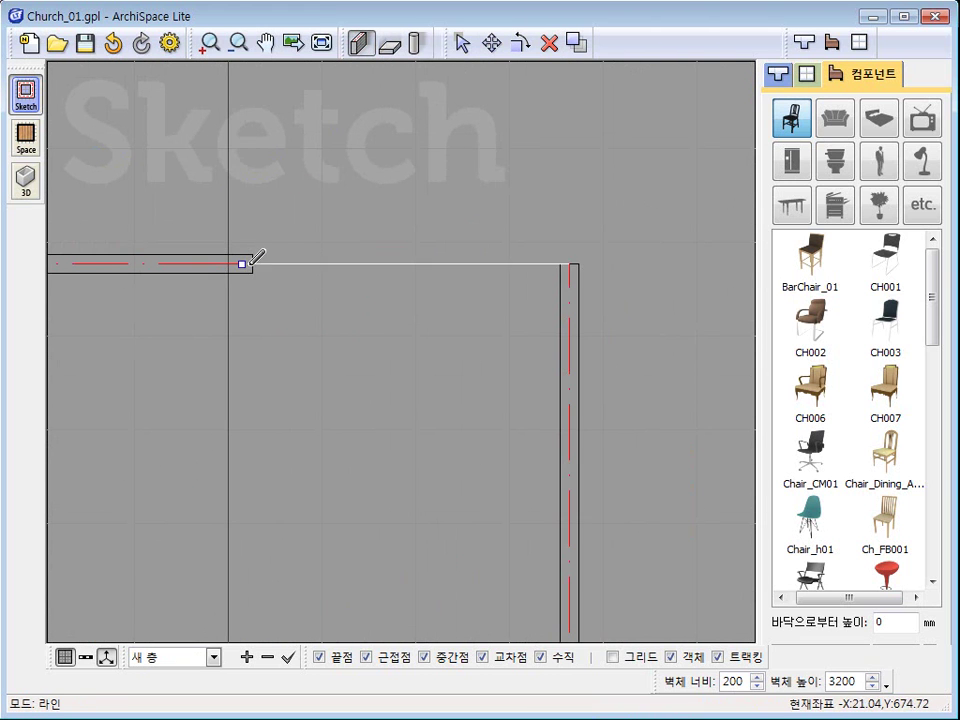
click(576, 265)
click(244, 264)
Delete both long side walls on the top floor
scroll(326, 244, down, 3)
middle_drag(326, 244, 469, 147)
scroll(469, 144, down, 2)
click(547, 43)
click(289, 288)
click(553, 307)
middle_drag(555, 459, 549, 275)
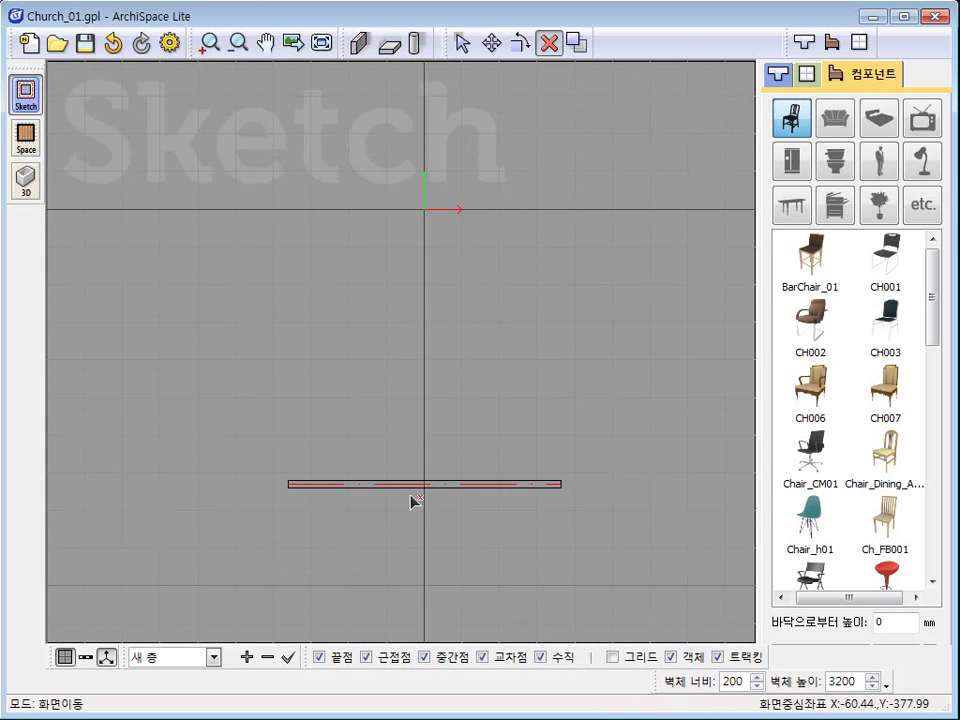
middle_drag(398, 188, 392, 274)
Draw 3200 mm high side walls between the ends of the upper and lower walls on both sides of the top floor
click(374, 41)
middle_drag(377, 332, 392, 384)
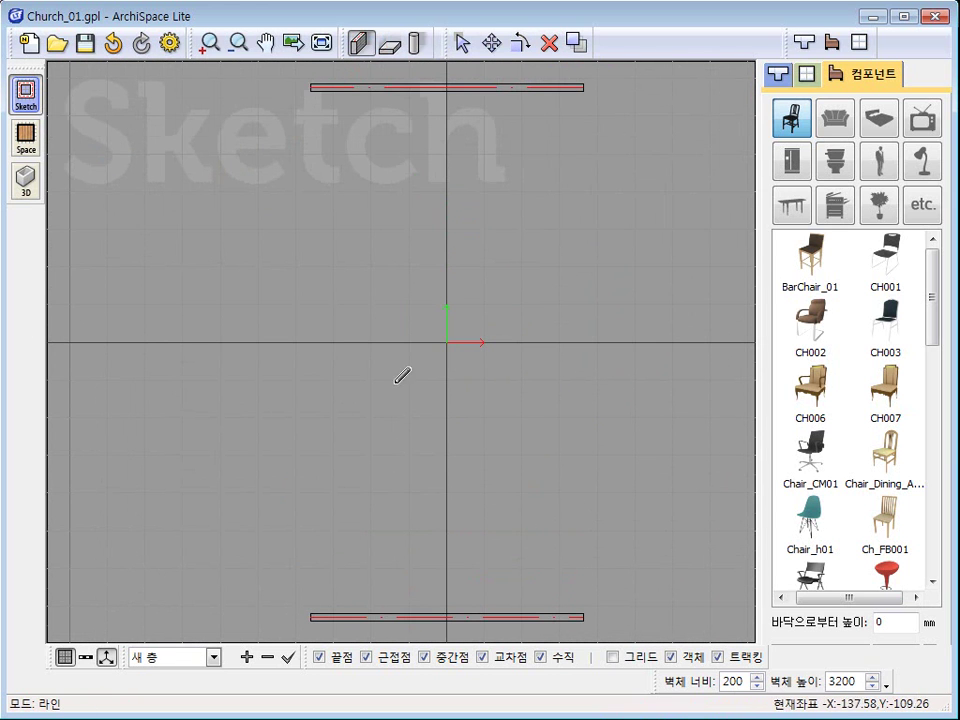
click(311, 87)
click(315, 613)
middle_drag(595, 303, 529, 354)
click(518, 140)
middle_drag(489, 499, 500, 283)
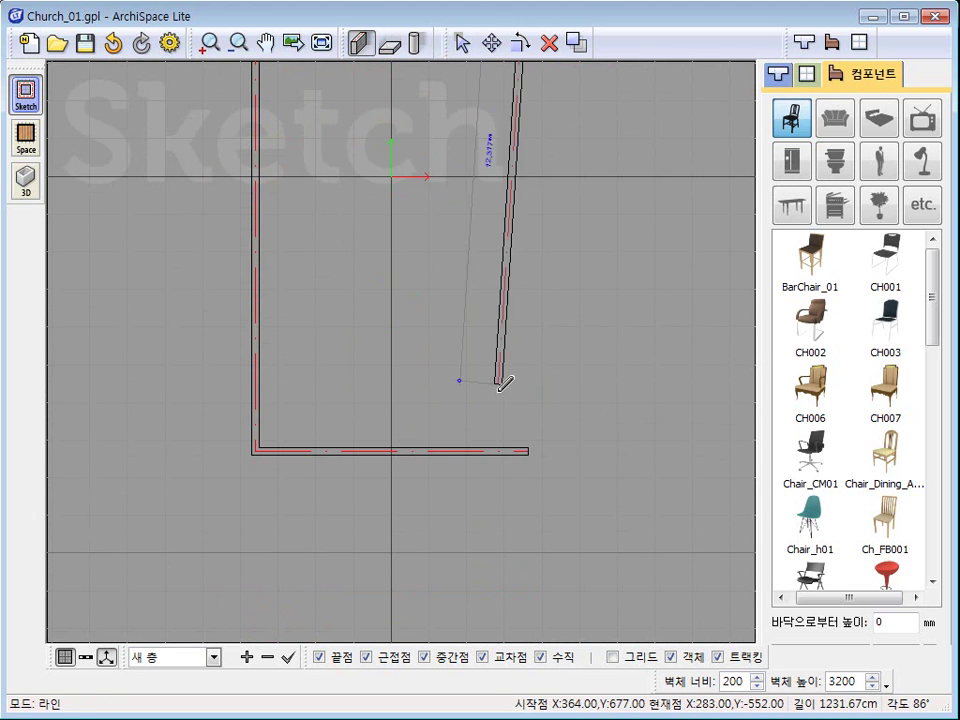
click(527, 451)
key(Escape)
Replace the lower end wall of the top floor with a 3200 mm high wall and inspect the model in 3D
click(548, 43)
drag(396, 422, 432, 510)
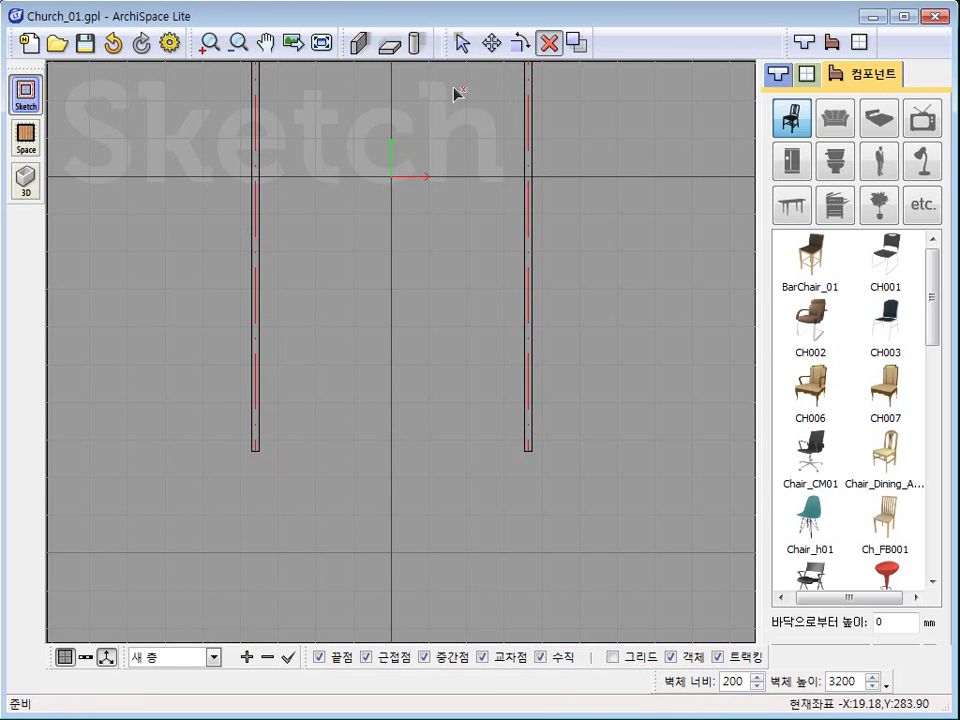
click(358, 43)
click(256, 451)
click(526, 451)
click(26, 137)
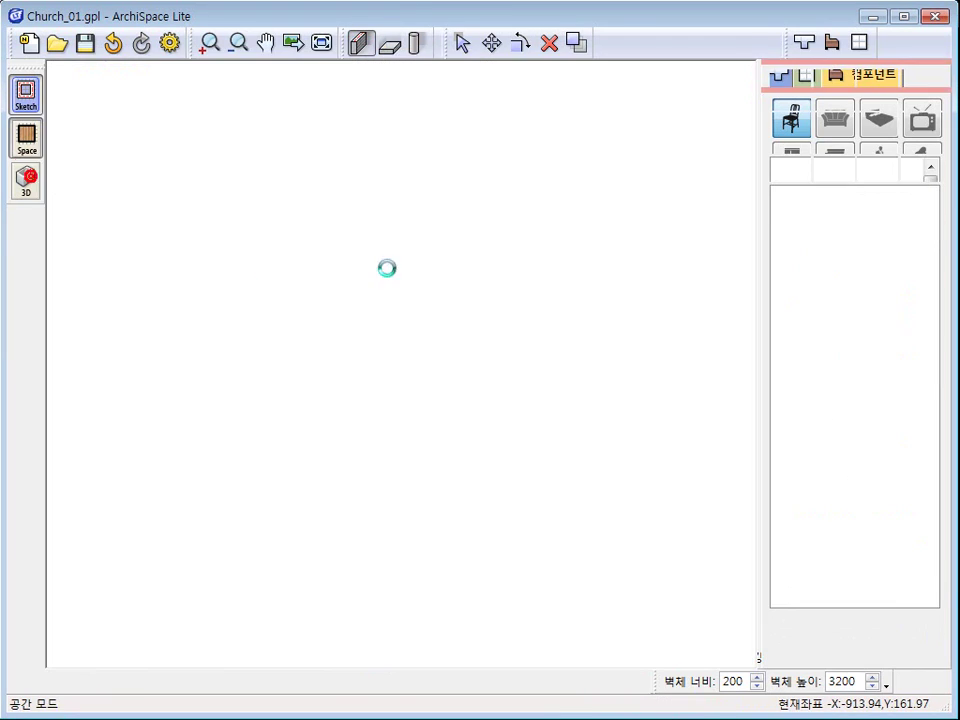
middle_drag(403, 251, 556, 281)
drag(556, 281, 545, 287)
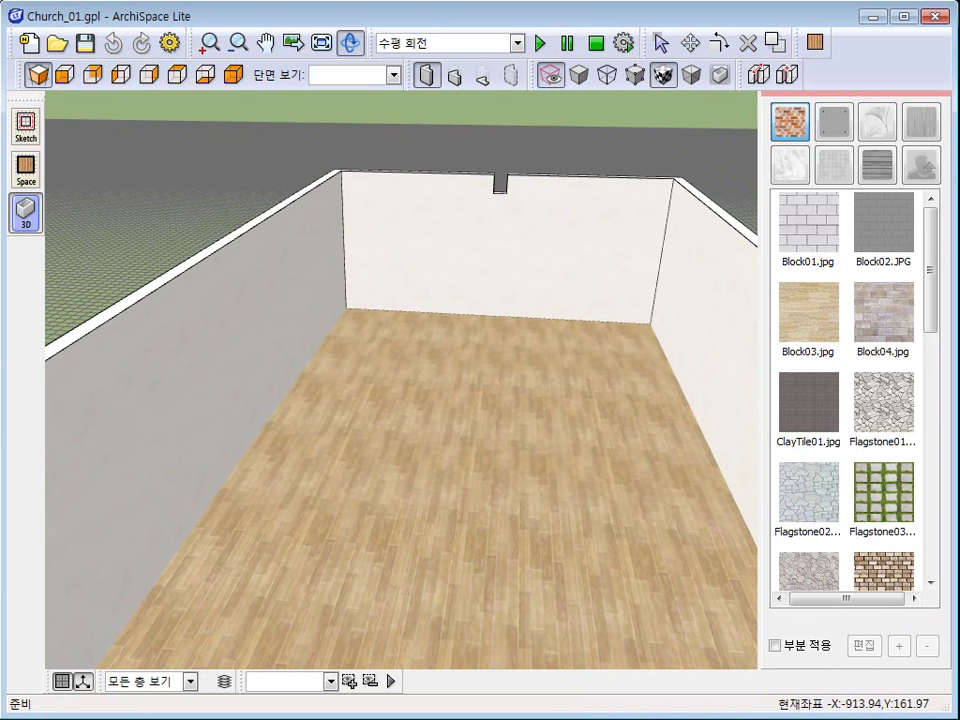
Turn off floor creation (바닥 생성) for the top floor's space and check the end wall in 3D
click(26, 170)
double_click(420, 185)
middle_drag(438, 163, 413, 311)
click(161, 177)
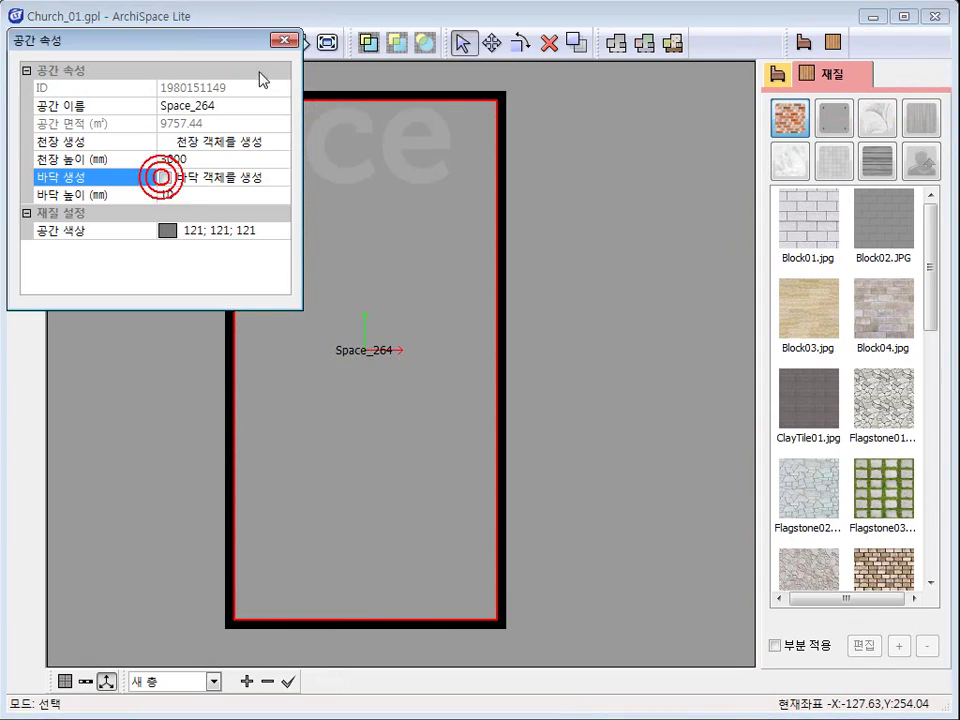
click(284, 40)
click(27, 178)
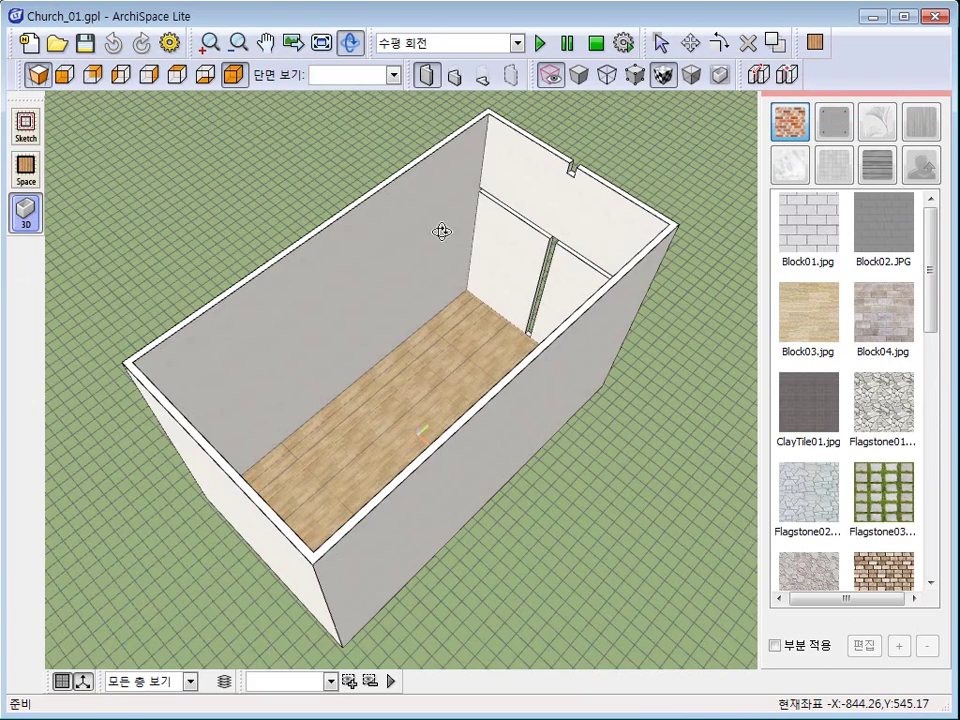
middle_drag(407, 236, 339, 312)
scroll(379, 343, up, 4)
drag(379, 343, 447, 359)
middle_drag(446, 358, 466, 355)
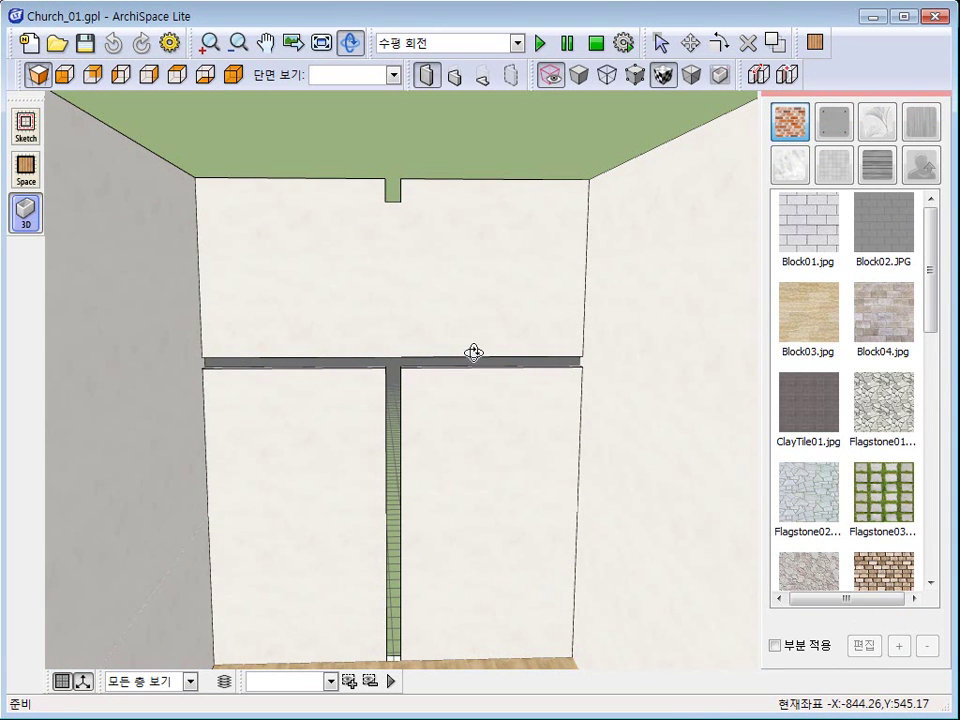
Delete the short middle piece of the upper wall on the top floor and check the cross-shaped opening in 3D
click(30, 128)
scroll(396, 388, up, 5)
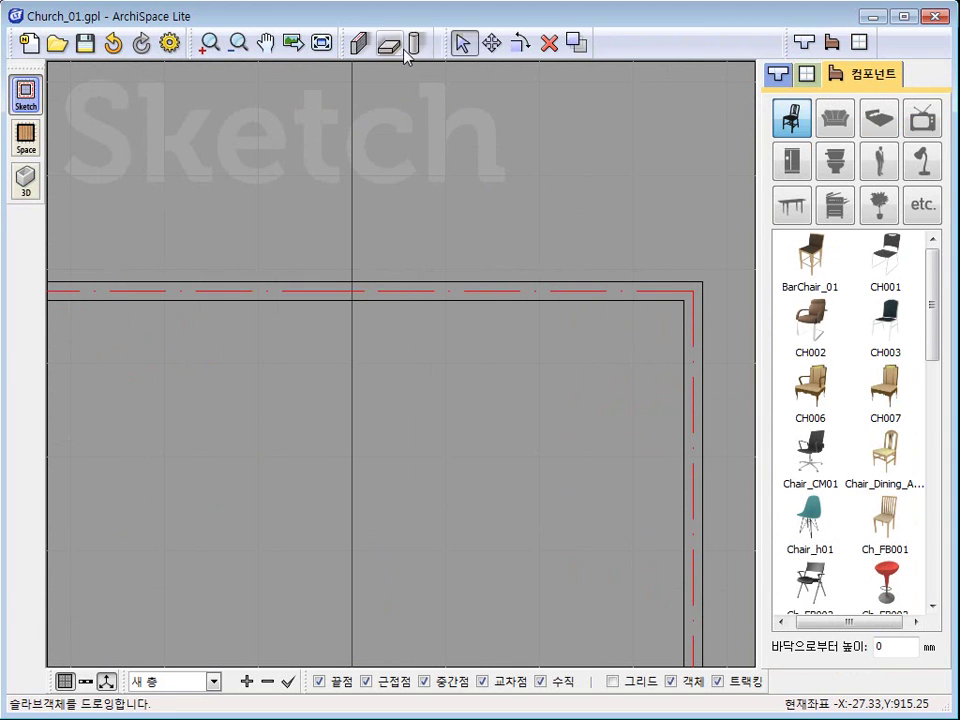
click(546, 45)
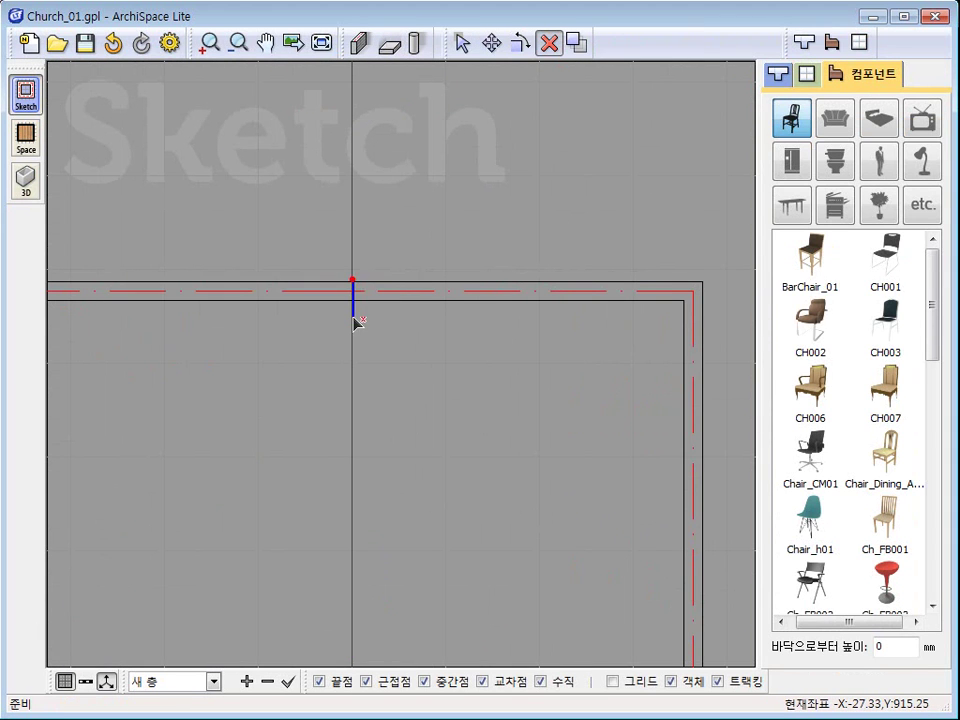
click(356, 318)
scroll(350, 322, down, 2)
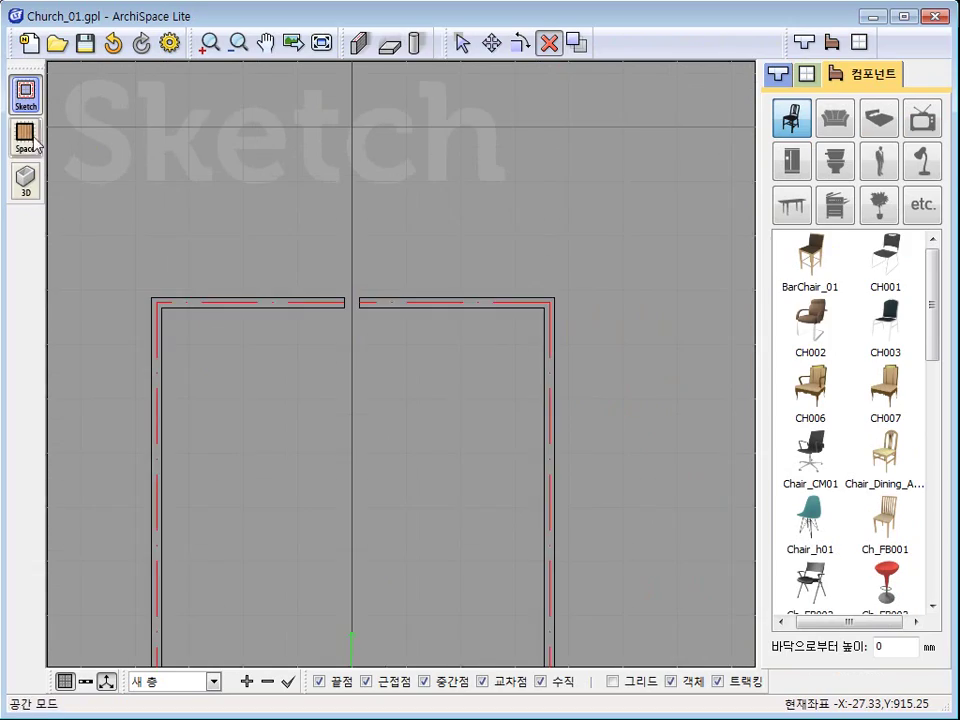
click(26, 138)
middle_drag(380, 365, 488, 268)
shift+middle_drag(488, 268, 510, 251)
drag(509, 251, 129, 148)
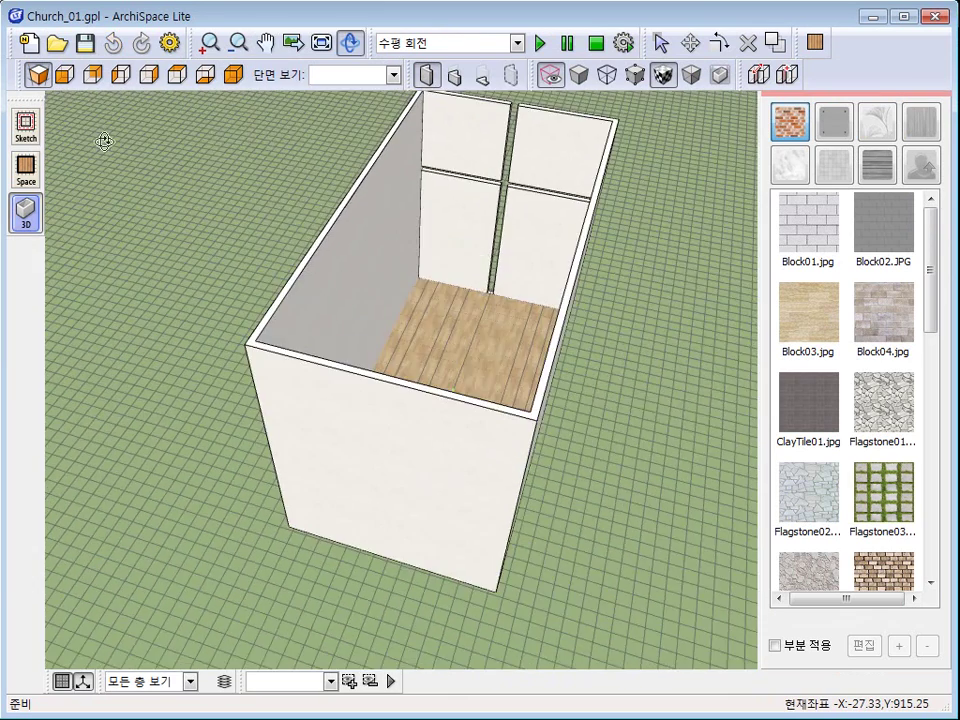
Draw a slab on the top floor by tracing the four outer wall corners and closing the outline at the lower-left corner
click(27, 128)
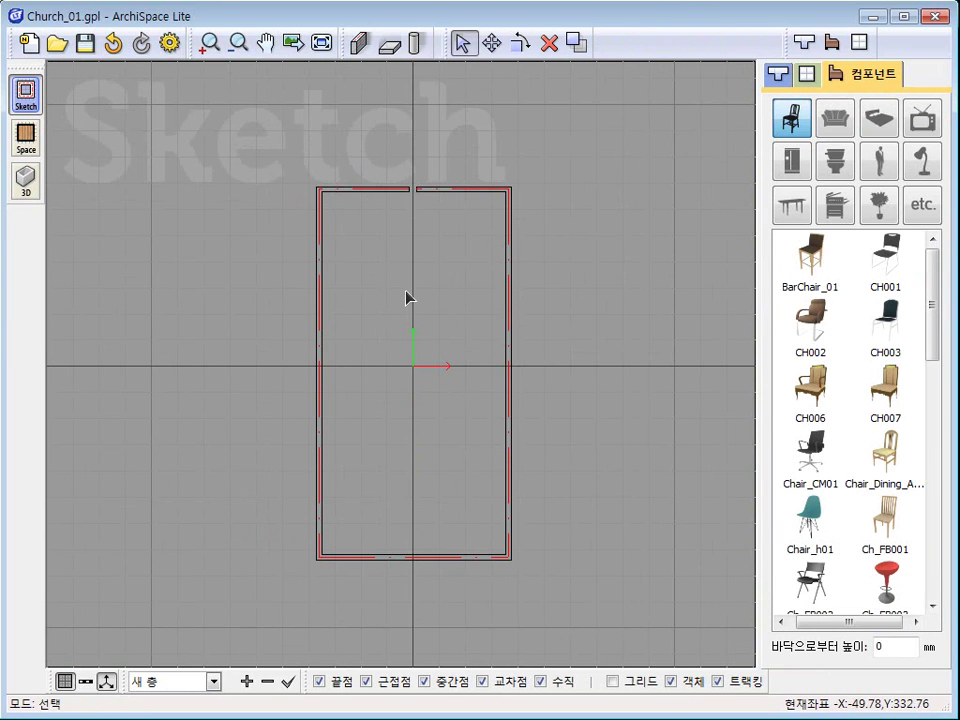
click(392, 44)
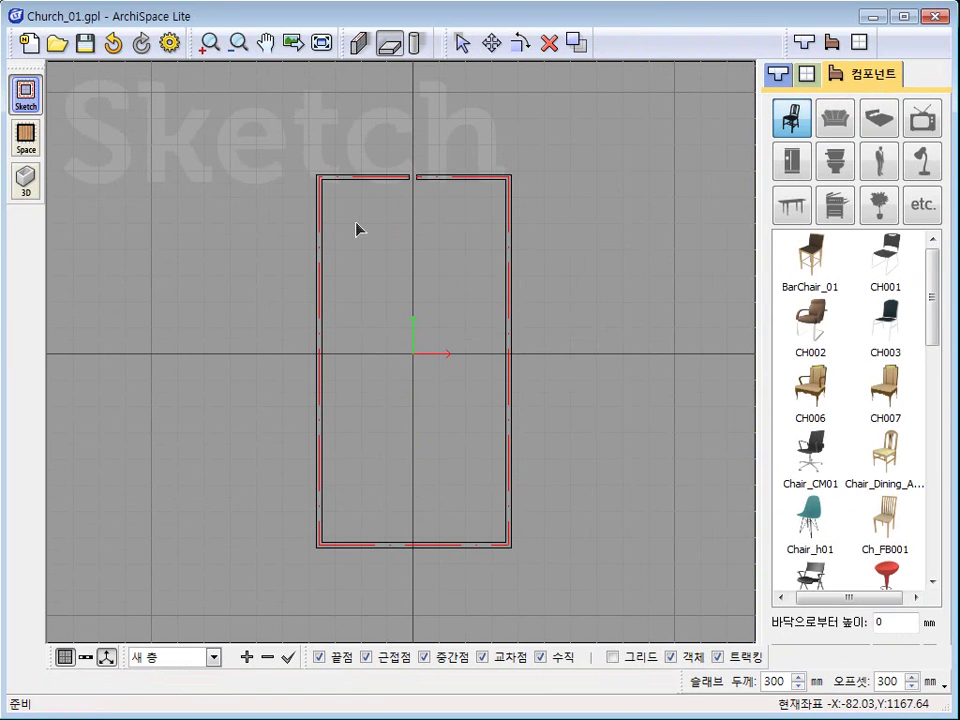
middle_drag(312, 535, 323, 413)
scroll(325, 415, up, 8)
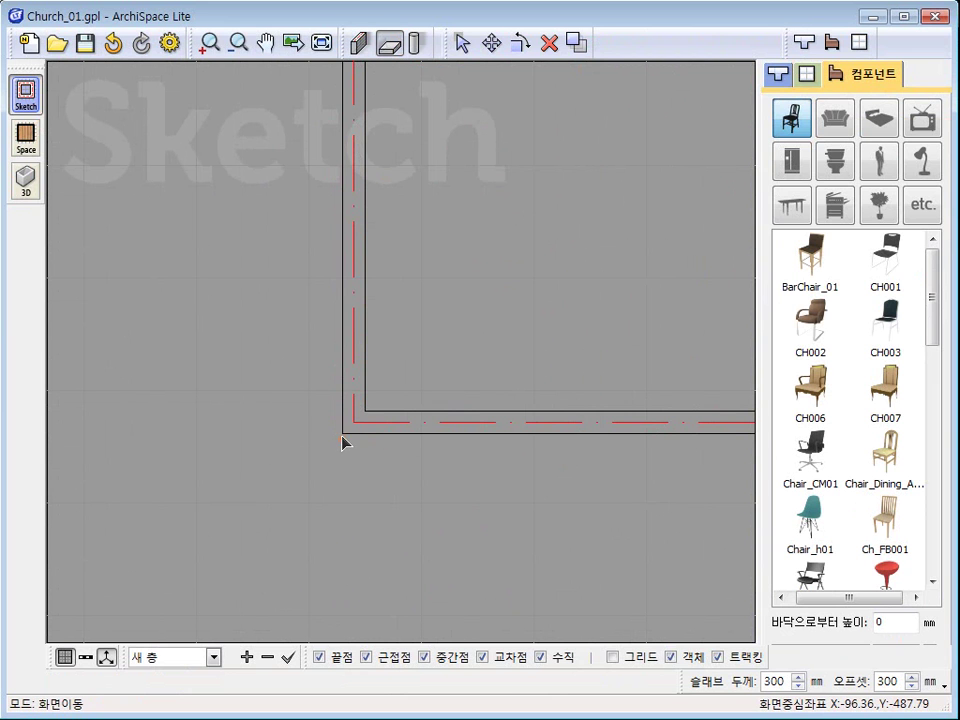
click(341, 432)
scroll(364, 316, down, 7)
middle_drag(396, 146, 381, 410)
scroll(359, 258, up, 3)
middle_drag(335, 110, 329, 352)
scroll(321, 320, up, 1)
scroll(321, 323, up, 5)
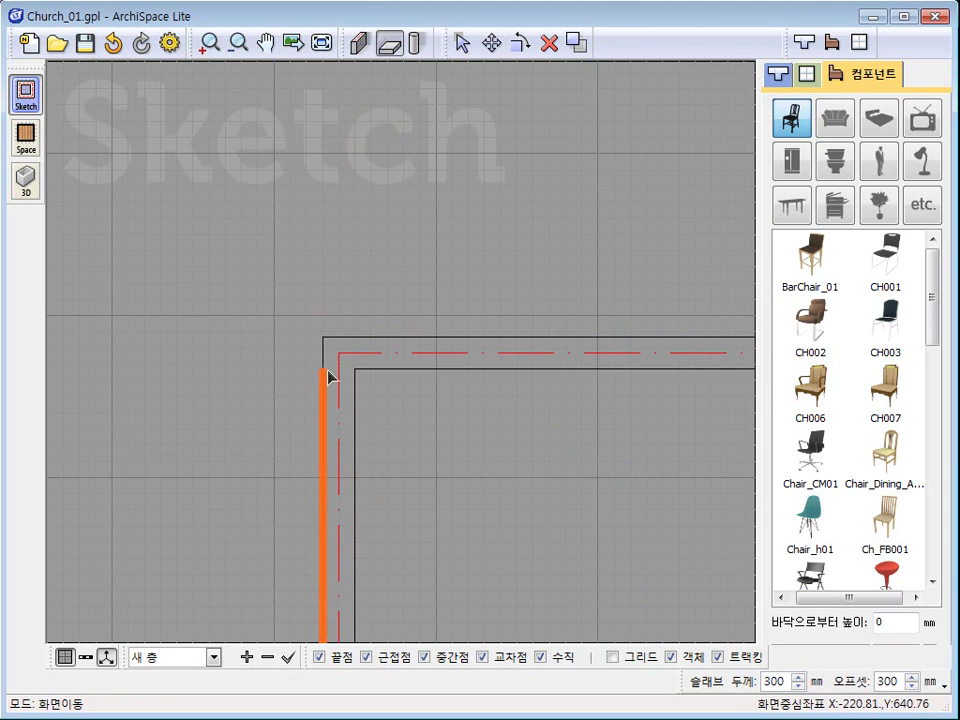
click(322, 337)
scroll(442, 445, down, 6)
middle_drag(697, 424, 414, 411)
scroll(493, 424, up, 5)
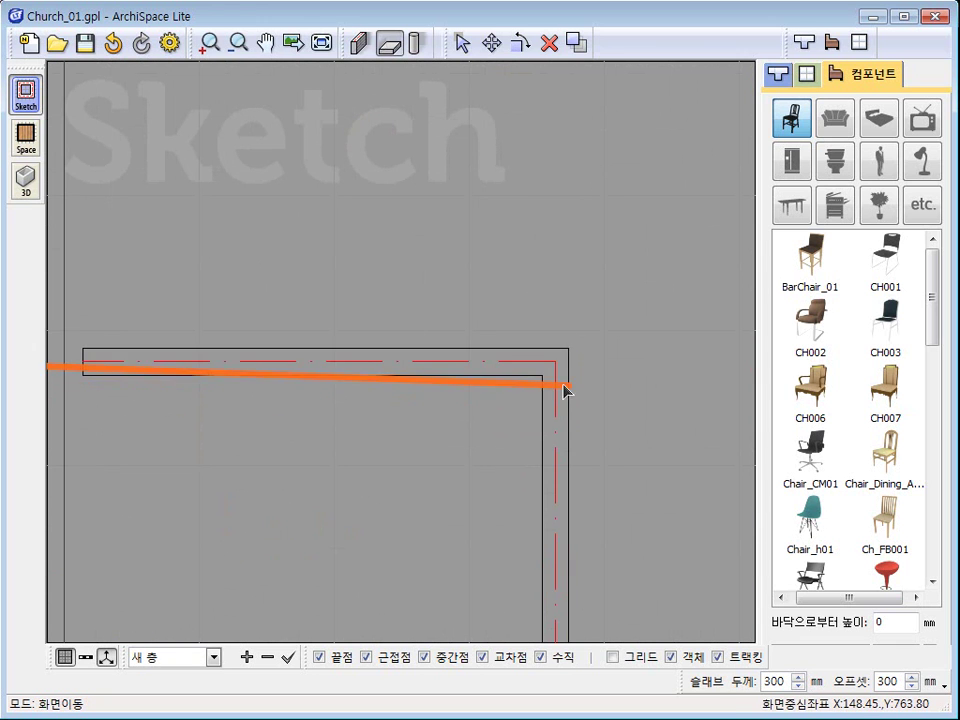
click(570, 351)
scroll(484, 489, down, 6)
middle_drag(463, 477, 465, 62)
middle_drag(462, 412, 460, 160)
scroll(510, 425, up, 5)
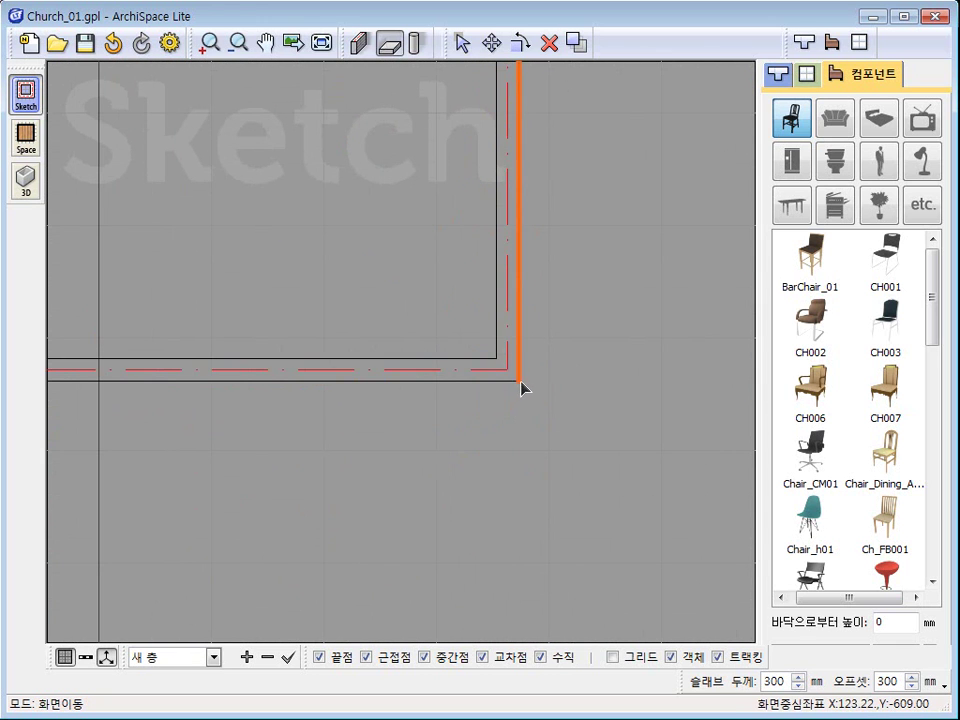
click(520, 385)
scroll(371, 444, down, 3)
scroll(366, 438, up, 3)
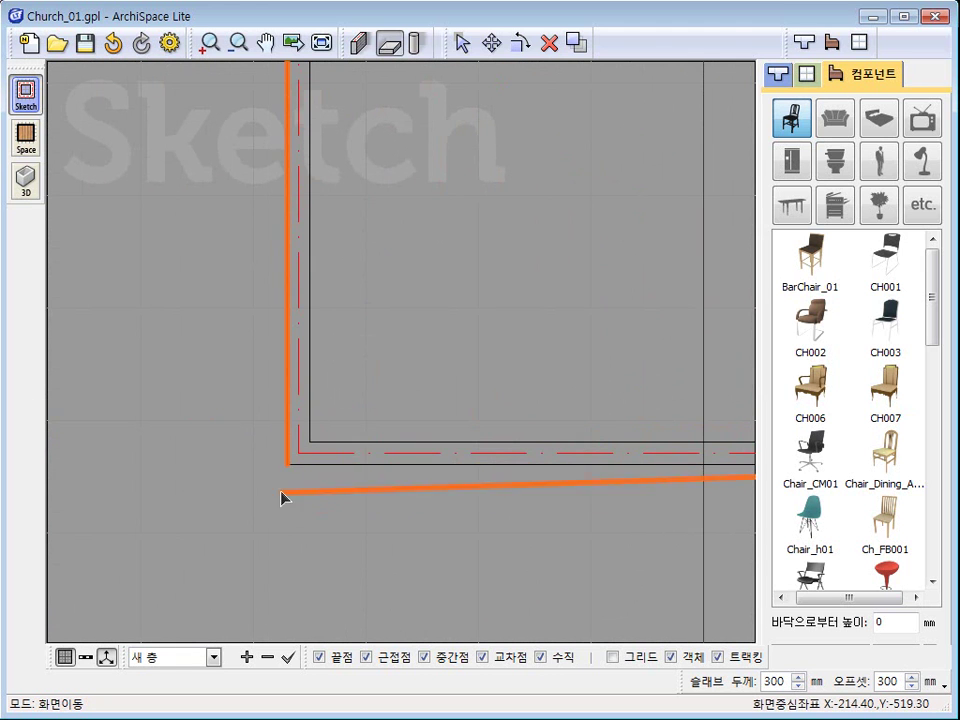
click(287, 467)
click(285, 464)
scroll(386, 509, down, 9)
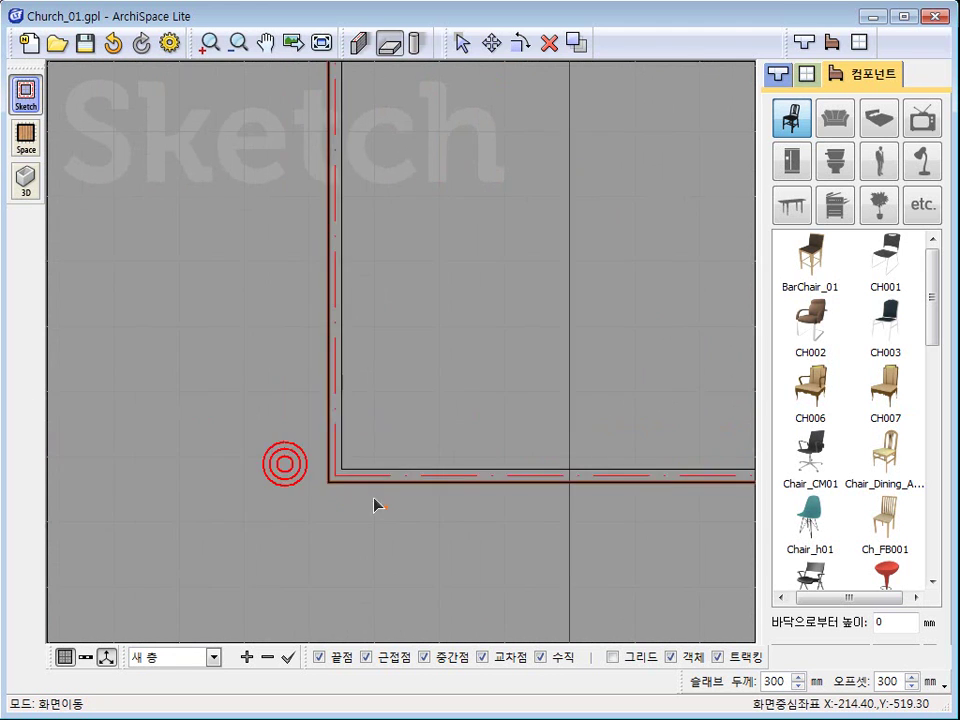
middle_drag(385, 350, 369, 392)
right_click(381, 375)
Set the top-floor slab's offset (오프셋) to 3200 mm in its slab properties
click(333, 363)
scroll(355, 440, up, 3)
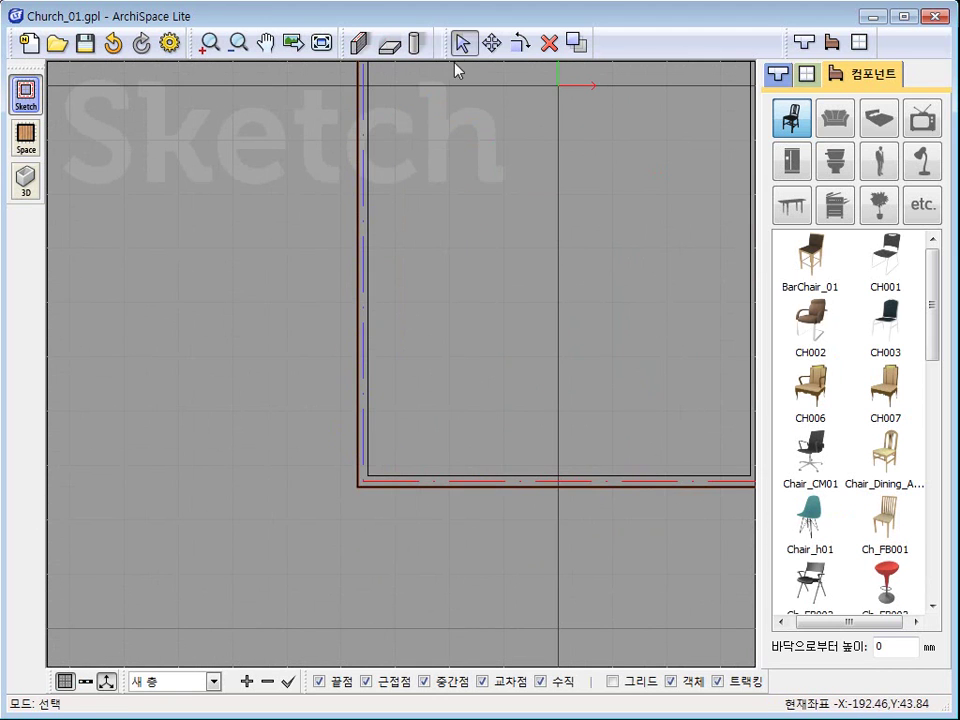
double_click(359, 485)
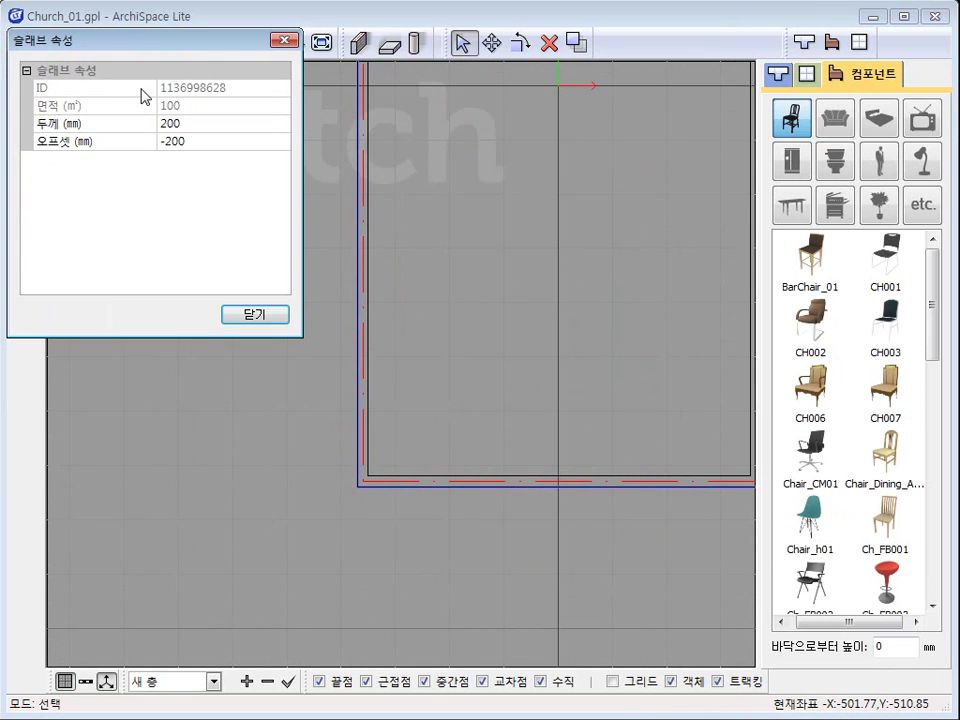
click(133, 141)
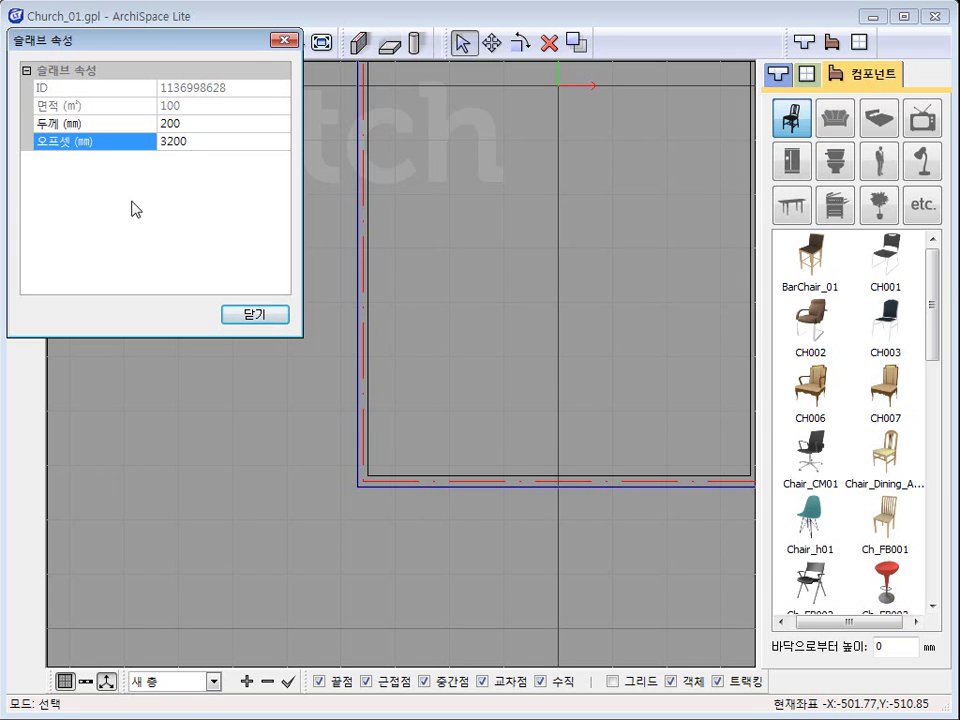
click(245, 313)
Examine the ceiling slab and the cross-shaped opening from inside the hall in 3D
click(27, 134)
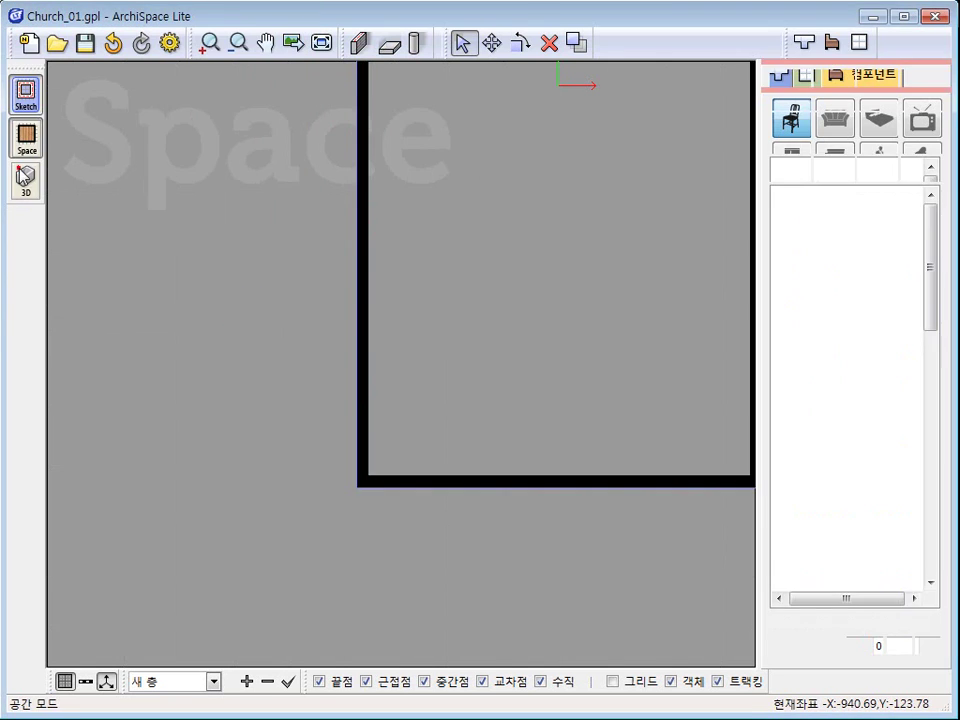
click(26, 181)
middle_drag(439, 266, 437, 339)
scroll(369, 347, up, 5)
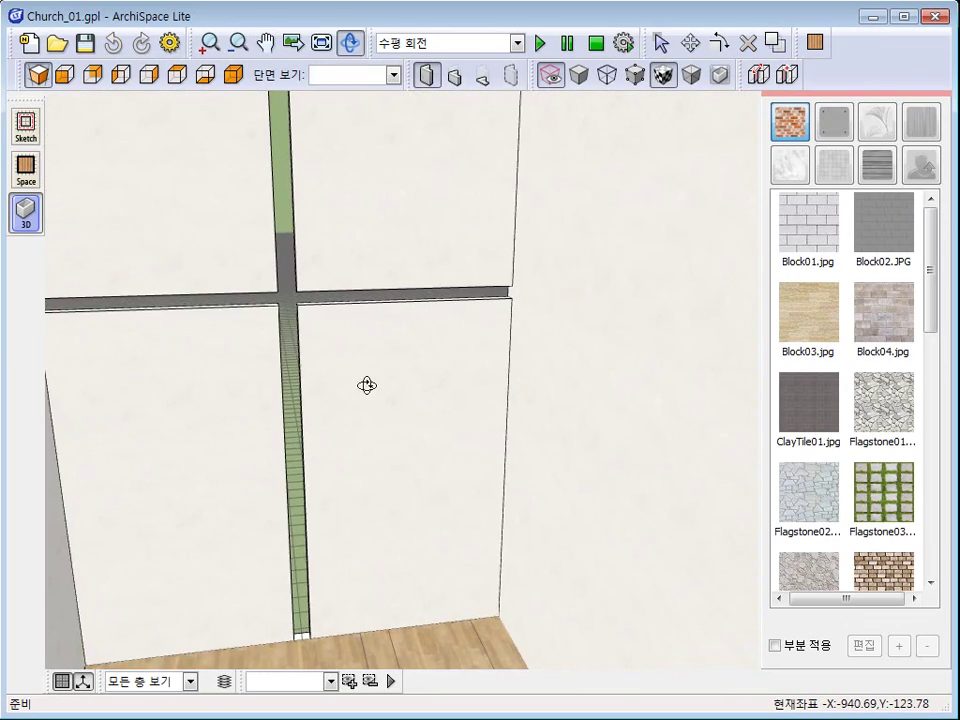
middle_drag(366, 386, 294, 333)
scroll(293, 333, down, 1)
scroll(290, 341, up, 1)
middle_drag(304, 379, 306, 433)
scroll(306, 433, down, 1)
middle_drag(338, 359, 281, 279)
drag(280, 279, 347, 582)
middle_drag(347, 582, 391, 540)
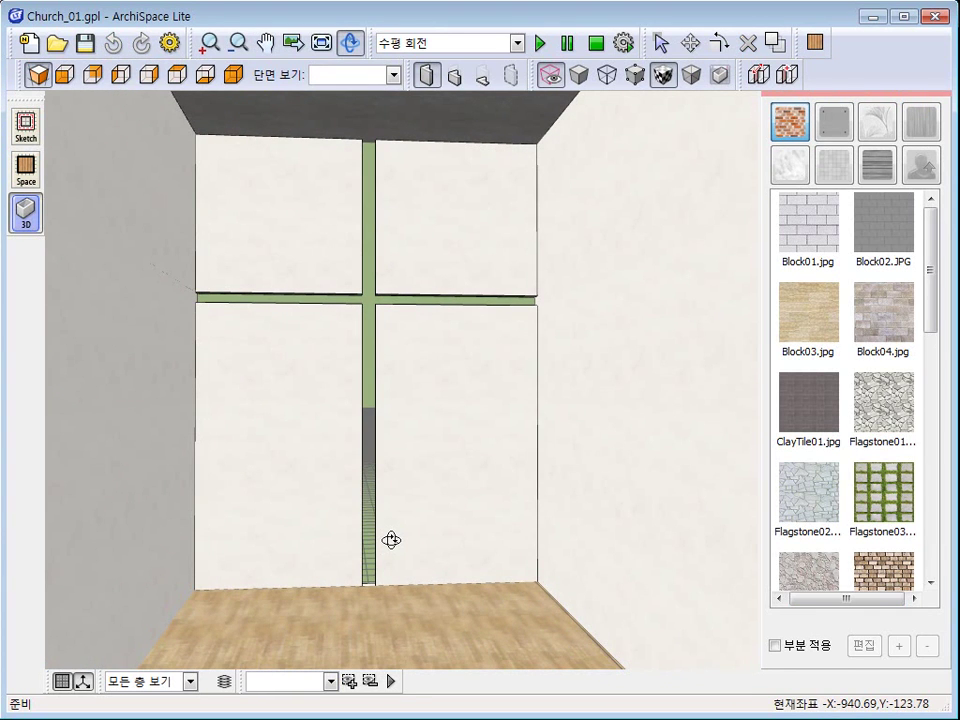
scroll(400, 543, down, 1)
scroll(401, 543, up, 1)
mouse_move(401, 543)
middle_down()
mouse_move(405, 530)
mouse_move(401, 543)
middle_up()
Place a wrought bench component (wroughtb...) near the lower-right corner of the First Floor sketch
click(32, 141)
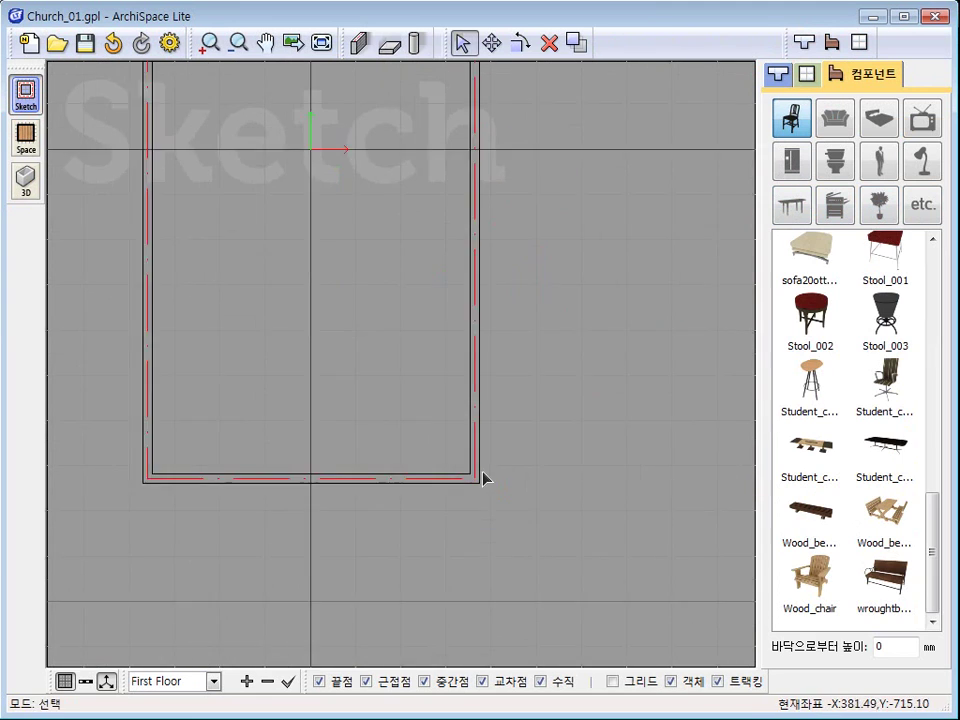
middle_drag(484, 476, 593, 447)
middle_drag(510, 321, 532, 513)
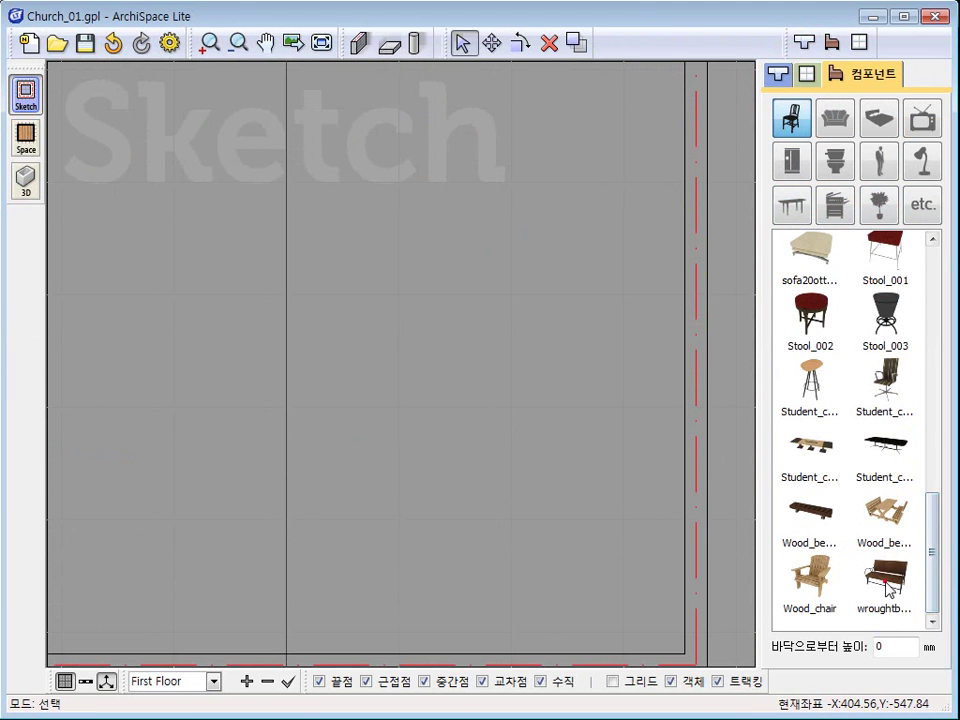
drag(885, 592, 489, 413)
scroll(525, 424, down, 4)
middle_drag(525, 525, 545, 442)
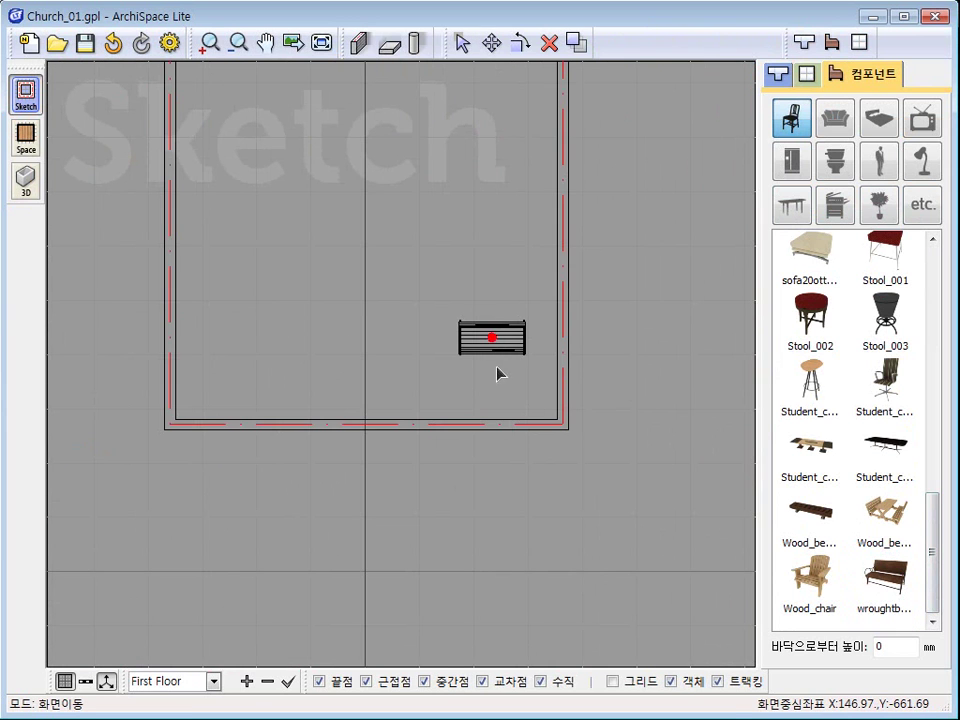
Place another bench near the left wall in the hall's upper part and delete the one by the lower-right corner
middle_drag(467, 277, 494, 502)
scroll(484, 462, down, 3)
middle_drag(446, 266, 441, 406)
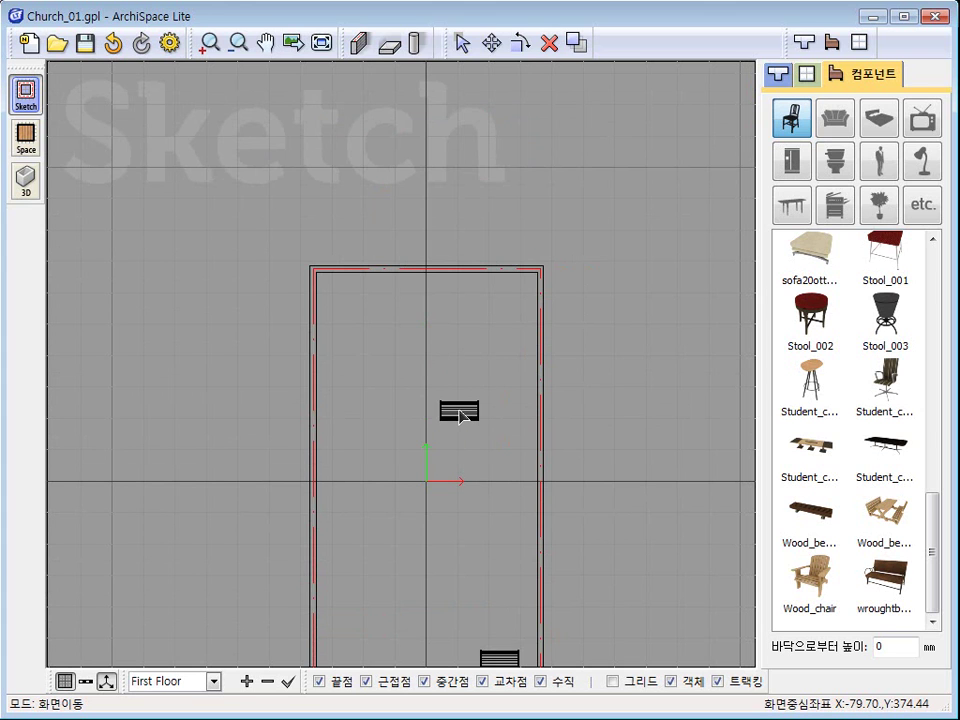
click(349, 371)
click(548, 42)
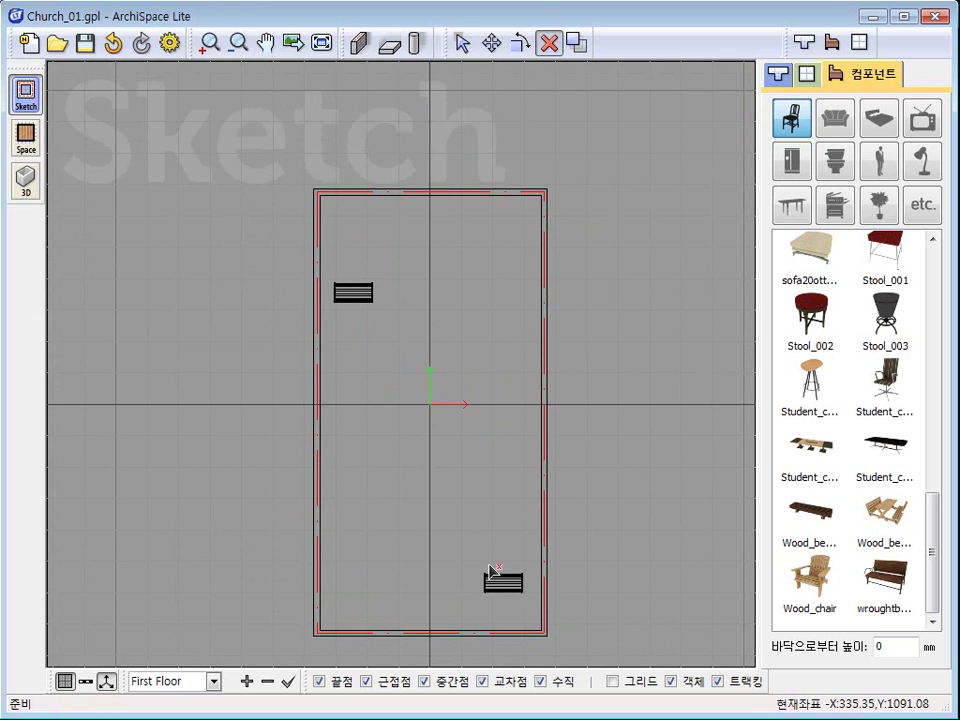
click(490, 574)
Rotate the remaining bench half a turn so that its backrest faces the lower end of the plan
middle_drag(446, 556, 505, 555)
scroll(531, 250, up, 3)
middle_drag(531, 250, 487, 457)
scroll(594, 114, up, 3)
middle_drag(466, 272, 533, 187)
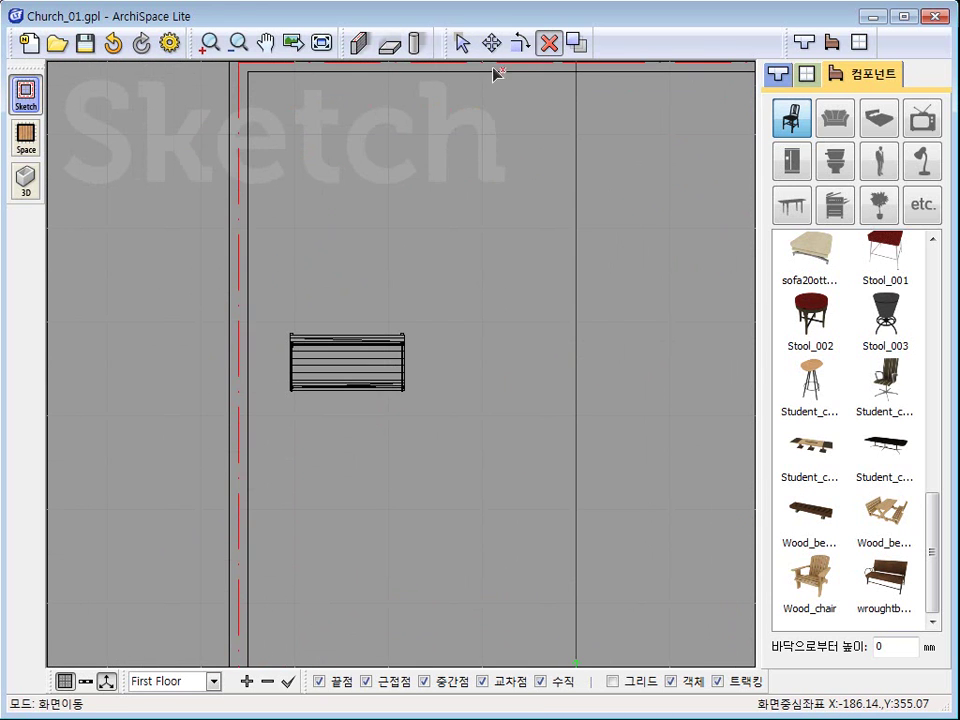
click(520, 42)
click(390, 347)
click(387, 457)
Move the rotated bench close to the inner face of the left wall
click(463, 42)
click(491, 42)
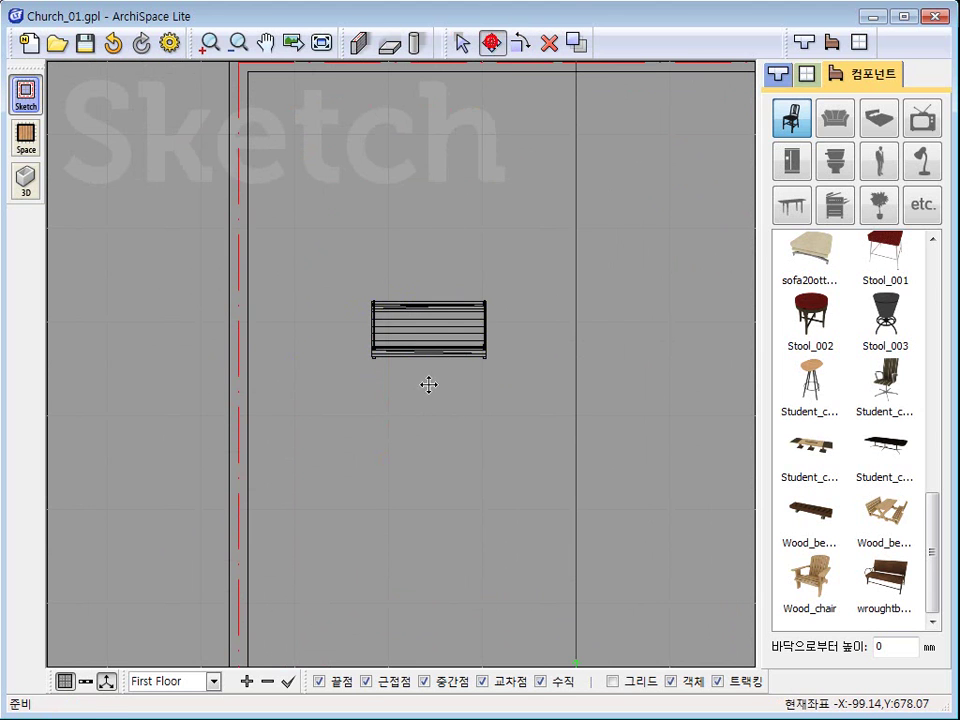
click(439, 335)
click(421, 341)
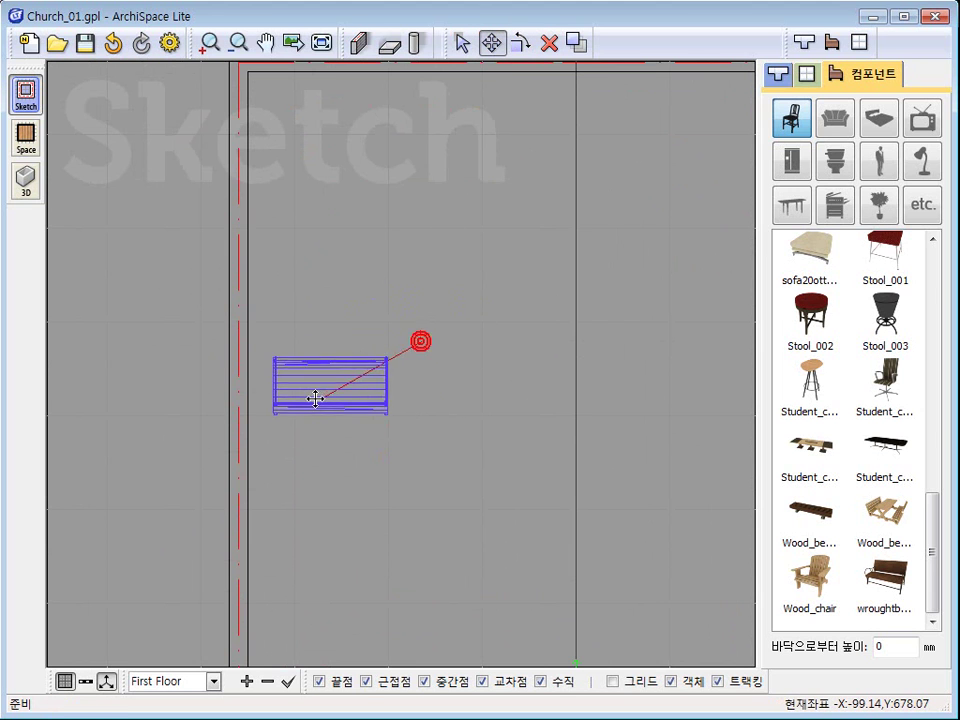
click(305, 414)
Copy the bench horizontally to sit directly beside the original on its right
scroll(452, 425, down, 2)
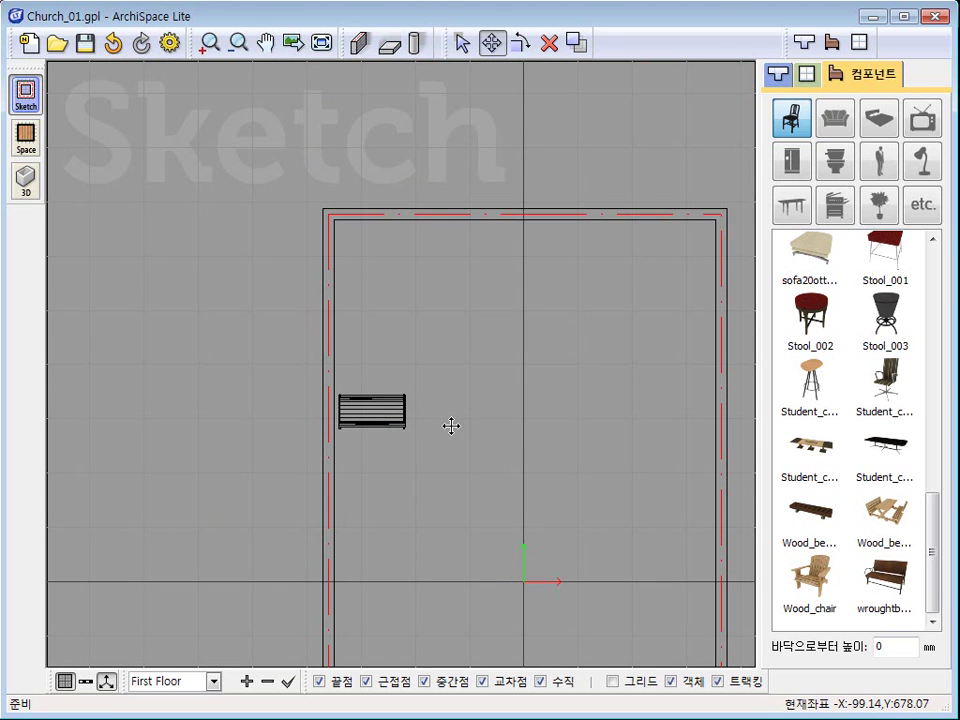
middle_drag(452, 426, 427, 361)
scroll(381, 313, up, 2)
click(576, 42)
click(356, 386)
click(354, 383)
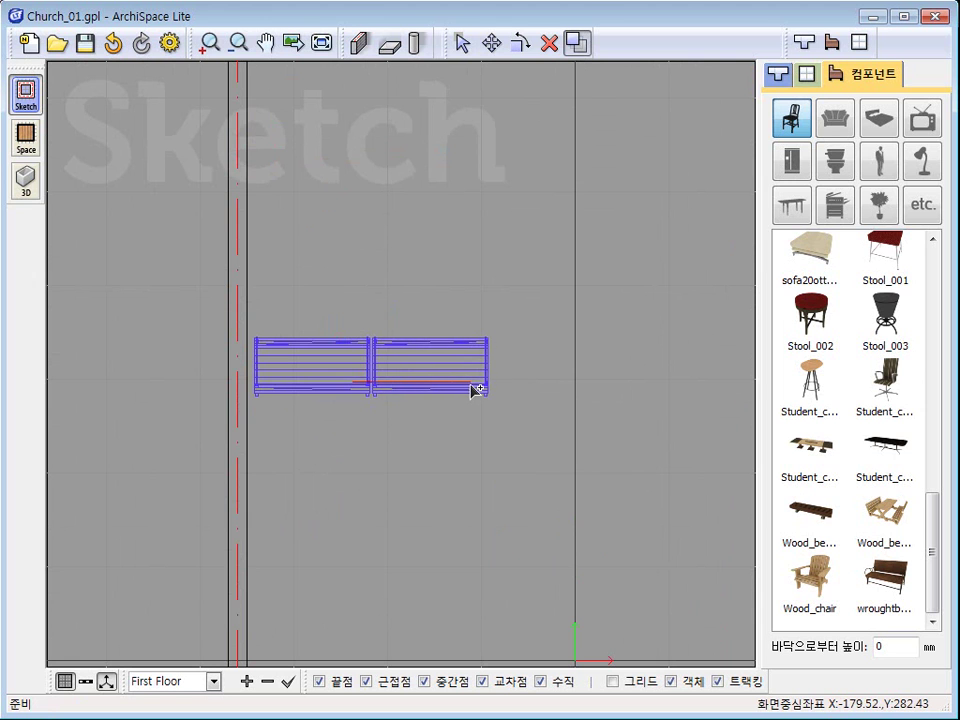
click(473, 385)
Copy the pair of benches straight across the hall to the right wall, leaving a central aisle
scroll(536, 446, down, 2)
middle_drag(536, 446, 372, 417)
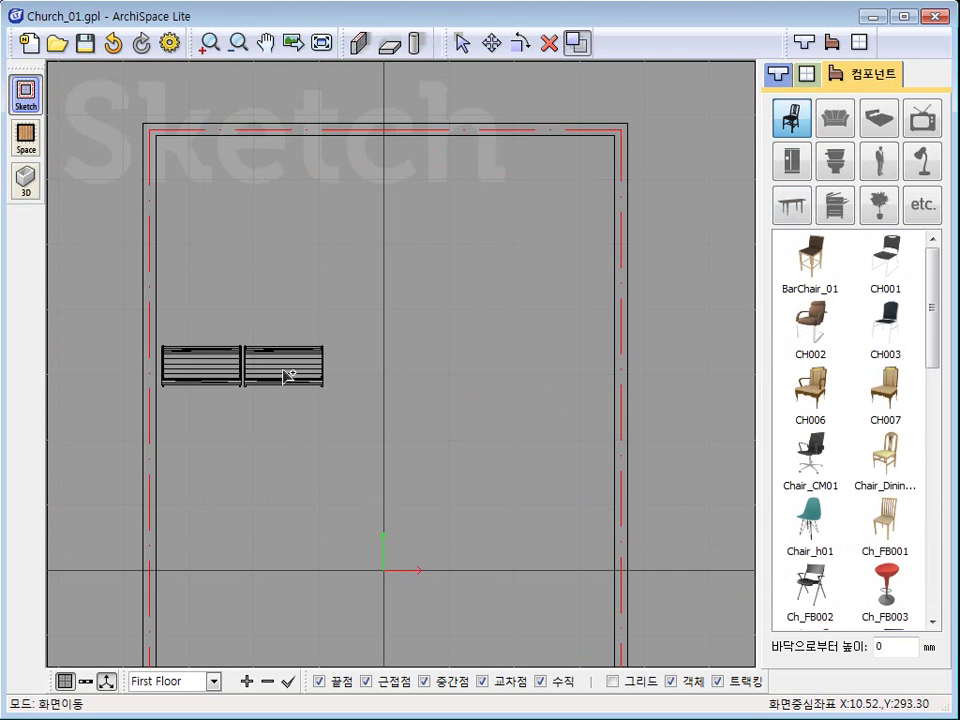
click(303, 459)
click(261, 388)
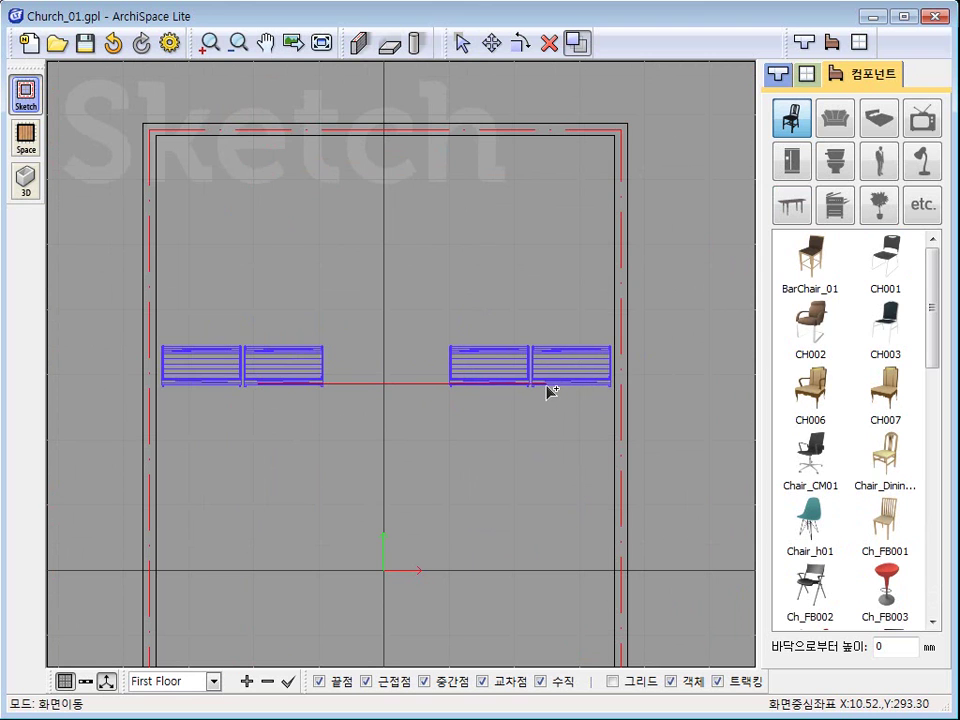
click(546, 386)
Copy the row of four benches straight down to form a second row
middle_drag(391, 432, 393, 388)
drag(199, 270, 572, 402)
click(532, 324)
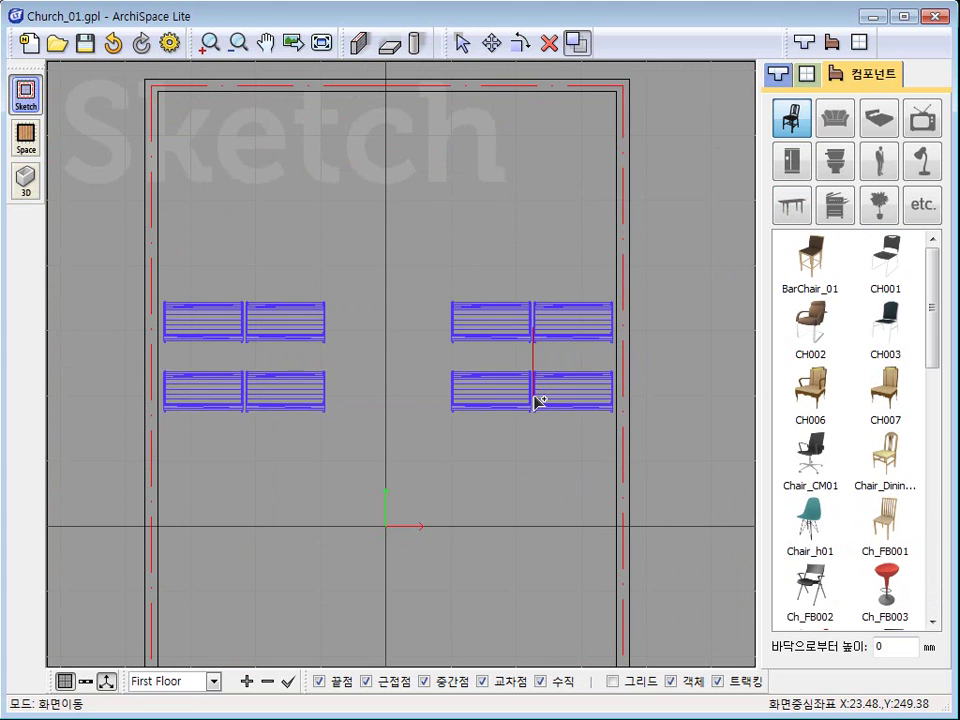
click(537, 407)
Copy both bench rows straight down to make four rows
drag(206, 320, 565, 477)
scroll(536, 543, down, 2)
middle_drag(527, 491, 527, 387)
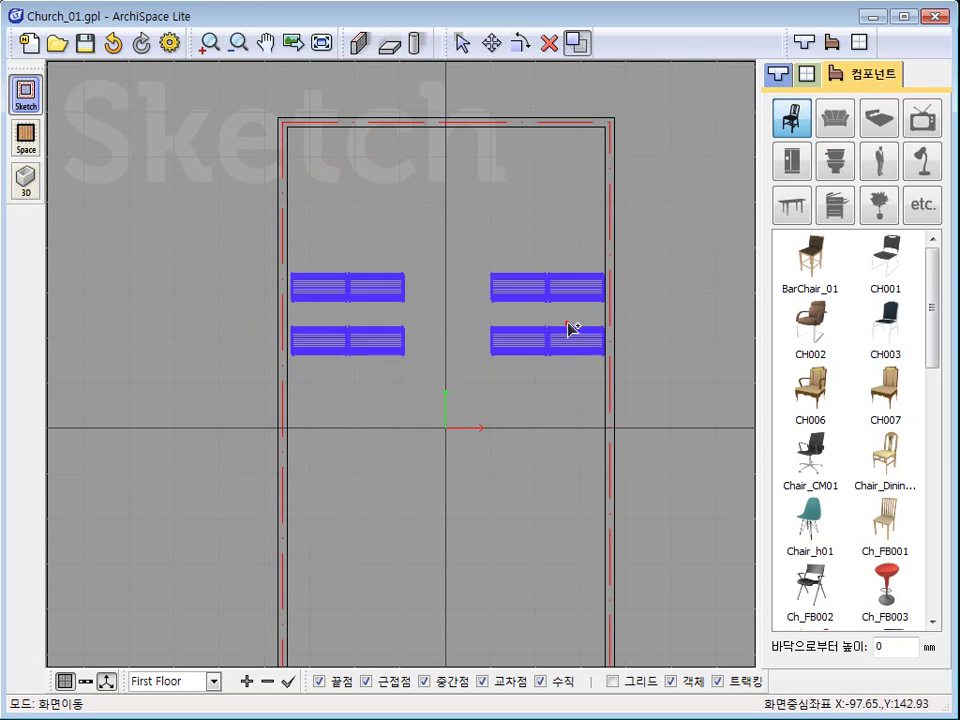
click(568, 324)
click(565, 436)
Copy all four bench rows straight down to fill the hall with eight rows
middle_drag(553, 538, 551, 411)
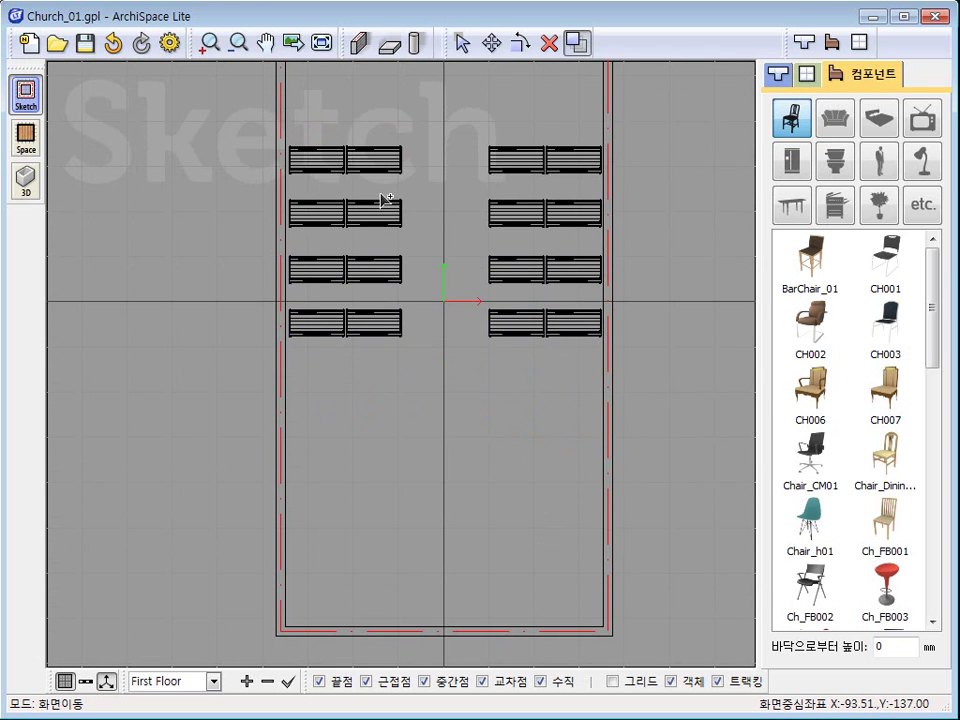
click(600, 388)
click(564, 315)
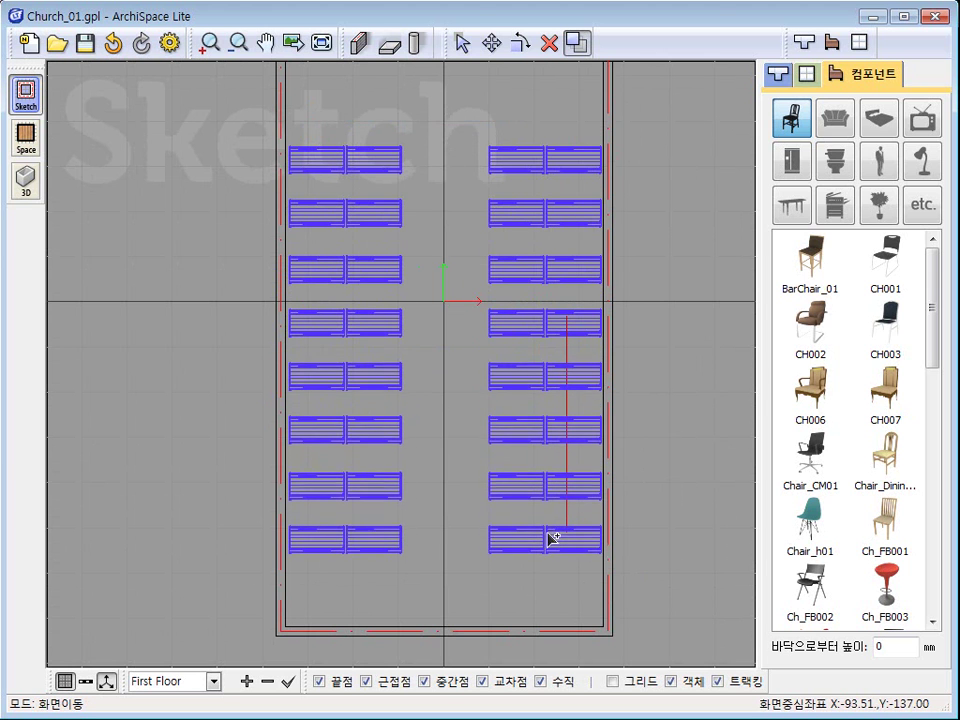
click(549, 532)
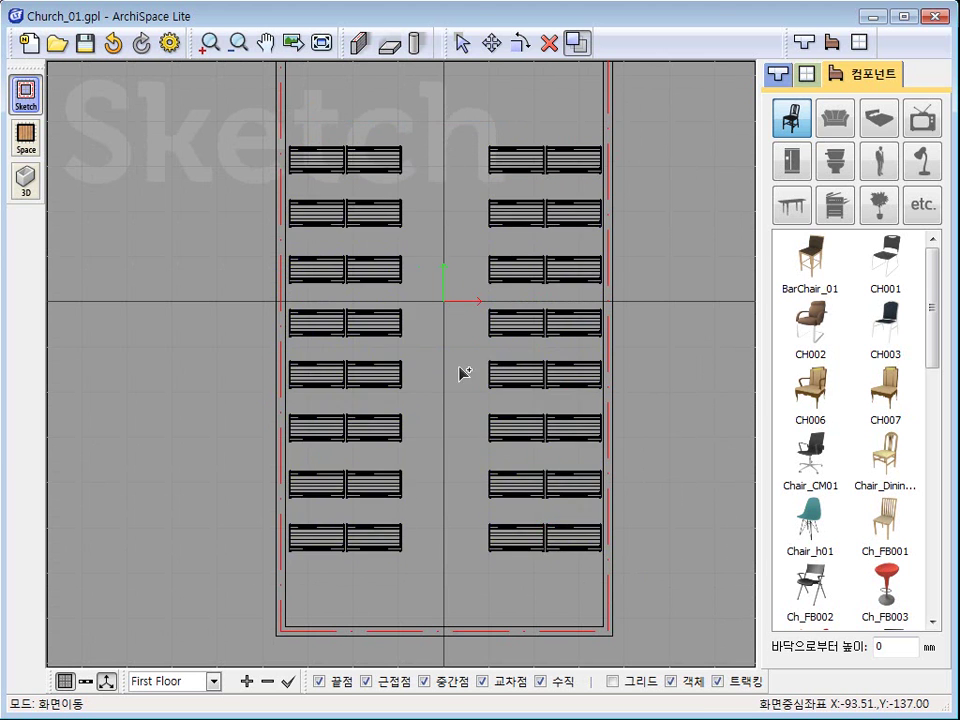
Place a Student_table4 desk from the table components on the central axis above the first bench row
scroll(467, 454, up, 3)
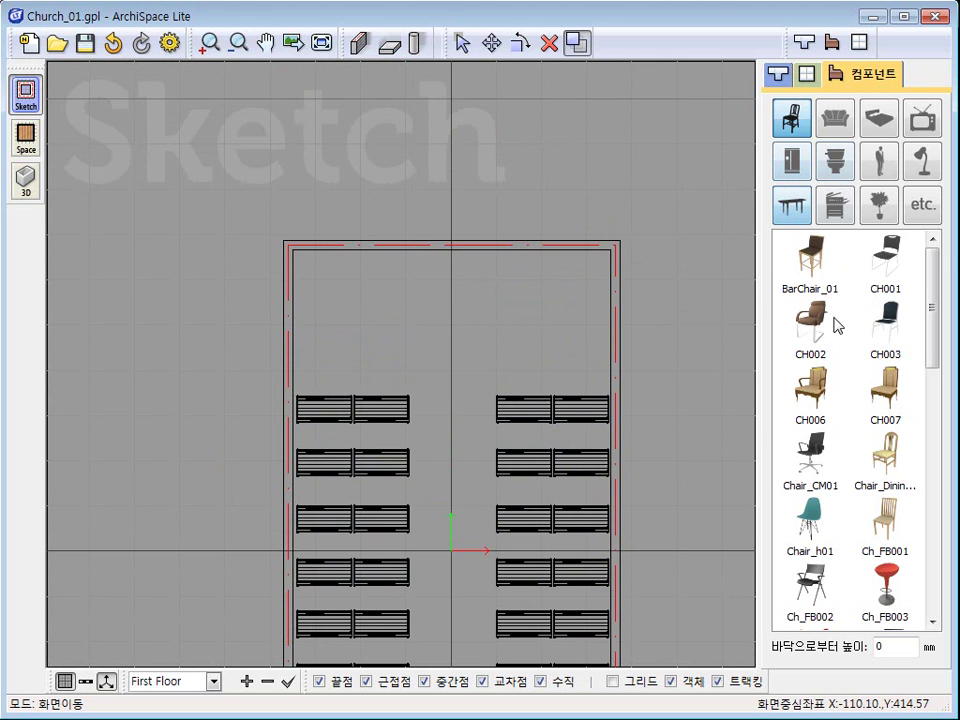
drag(934, 291, 936, 402)
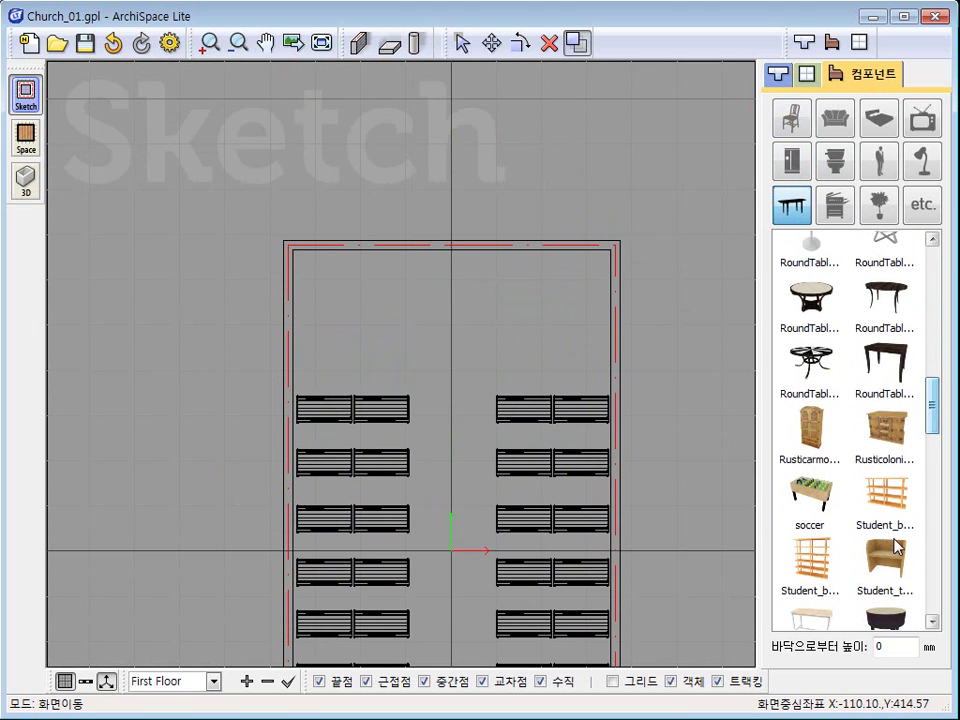
click(884, 558)
middle_drag(449, 347, 453, 405)
scroll(453, 406, up, 4)
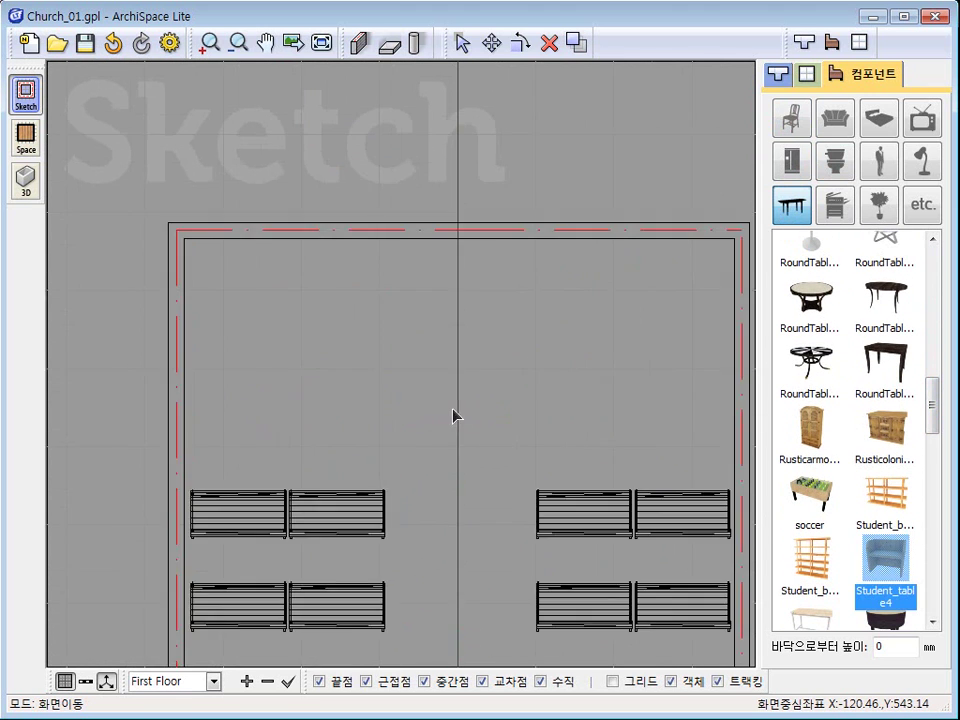
click(509, 452)
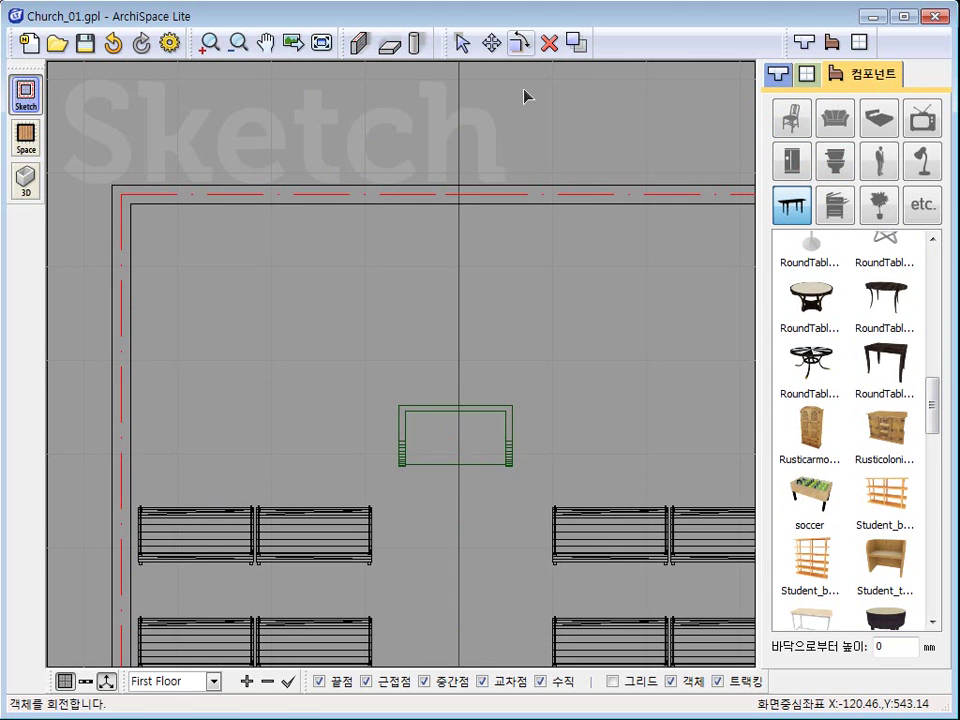
Rotate the Student_table4 desk half a turn so that its open side faces the upper end wall
click(520, 42)
click(508, 459)
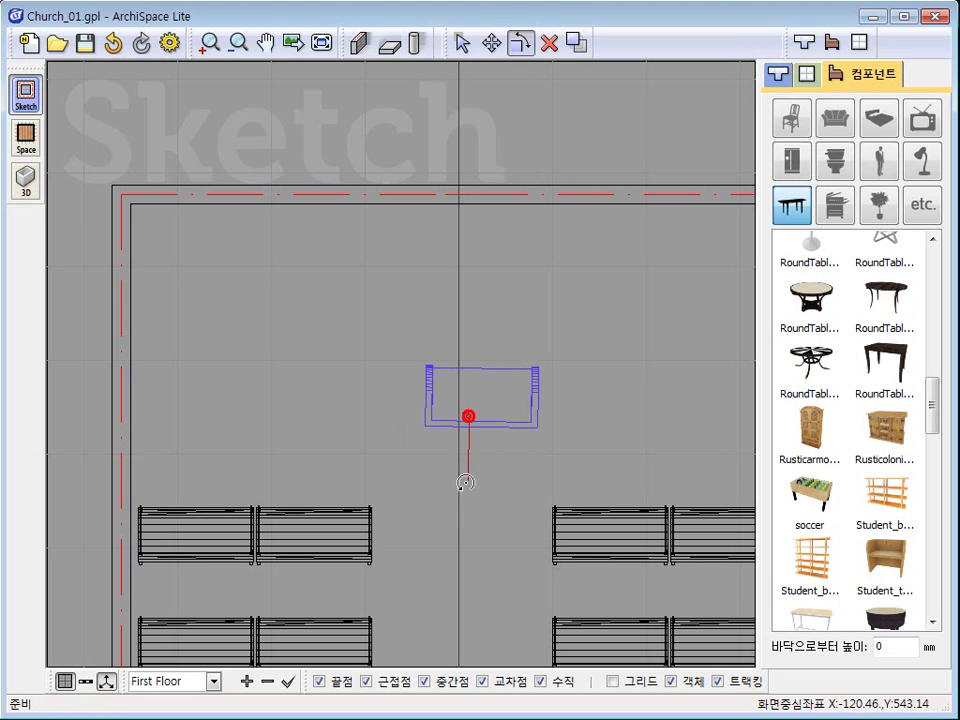
click(476, 486)
Move the Student_table4 desk in front of the right-hand block of benches, above its inner column
click(493, 44)
click(489, 429)
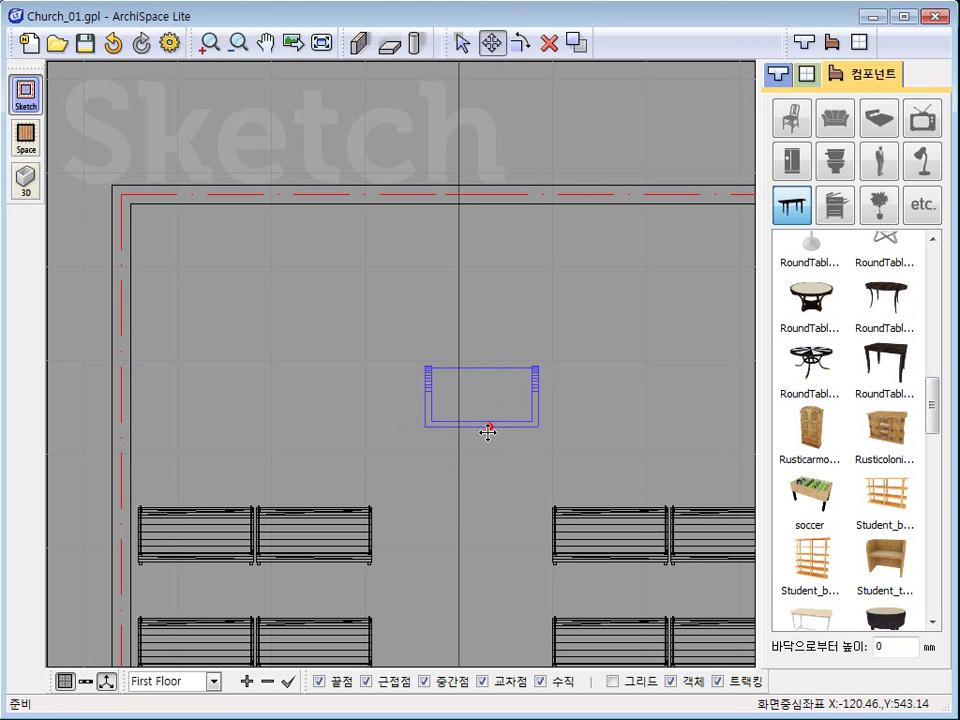
click(458, 465)
scroll(548, 401, down, 5)
middle_drag(537, 425, 498, 299)
scroll(484, 330, up, 4)
click(453, 350)
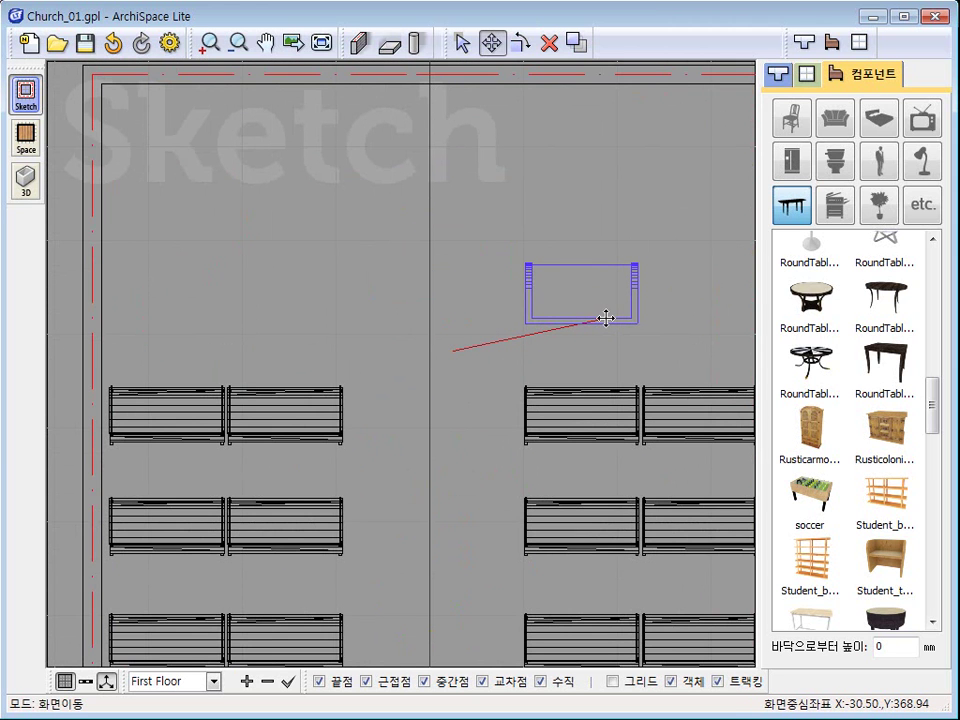
click(606, 318)
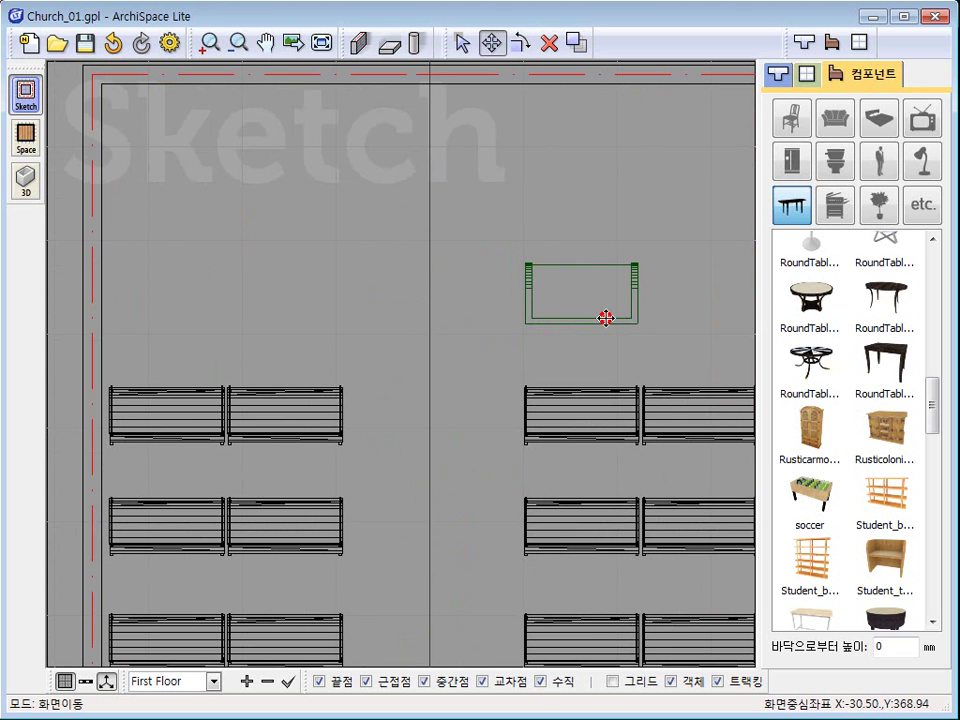
Examine the bench rows, the desk and the end-wall opening inside the hall in 3D
scroll(606, 318, down, 3)
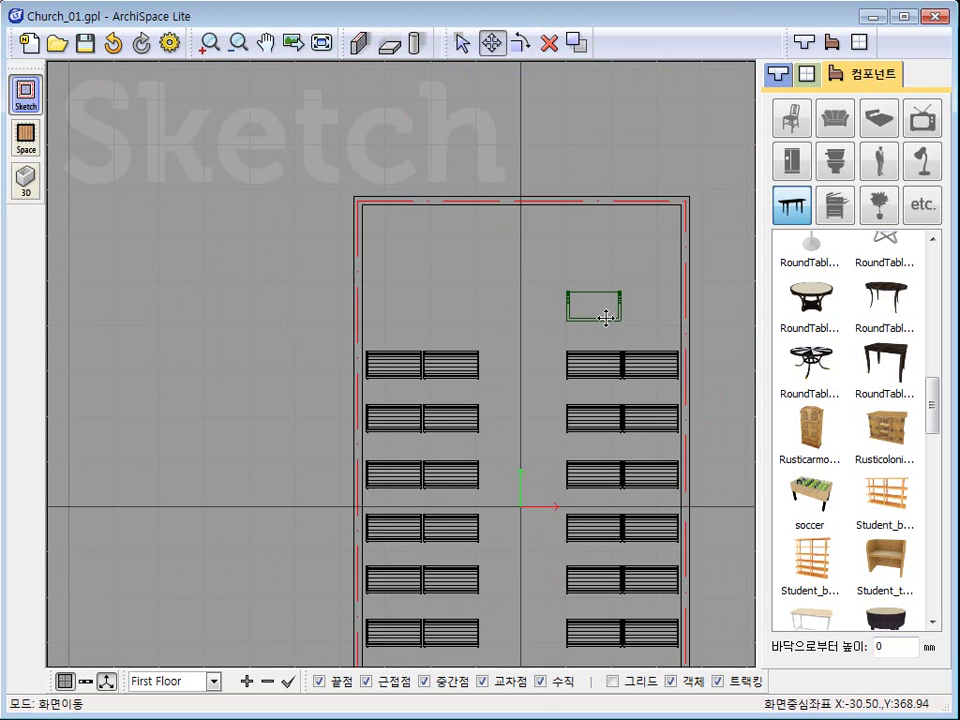
scroll(521, 317, up, 2)
click(24, 138)
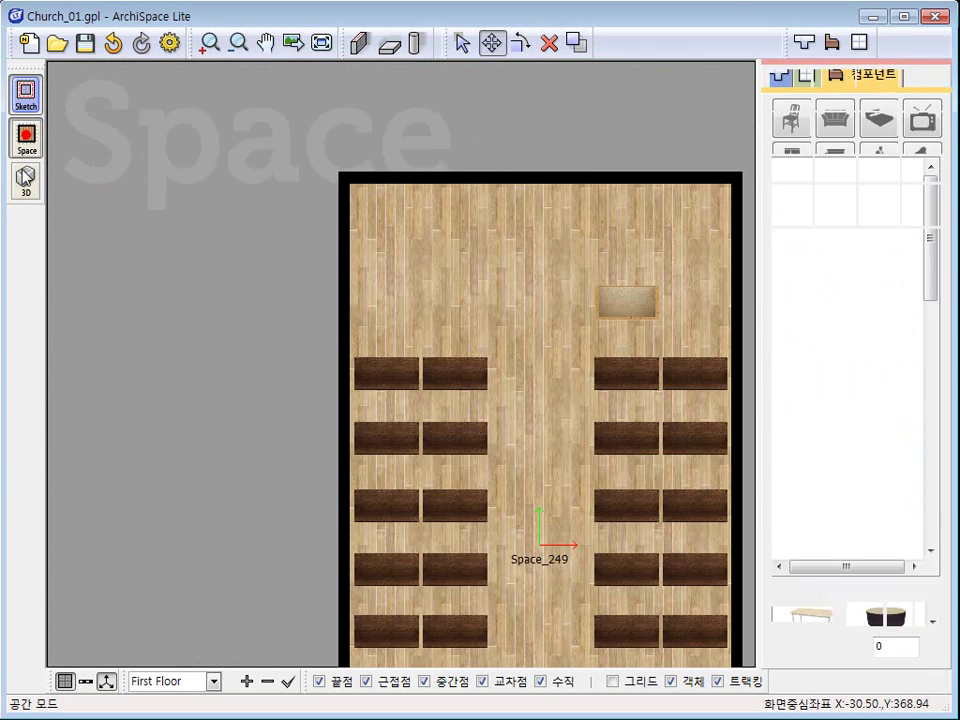
click(25, 180)
middle_drag(390, 418, 441, 368)
scroll(396, 433, up, 4)
scroll(400, 452, up, 2)
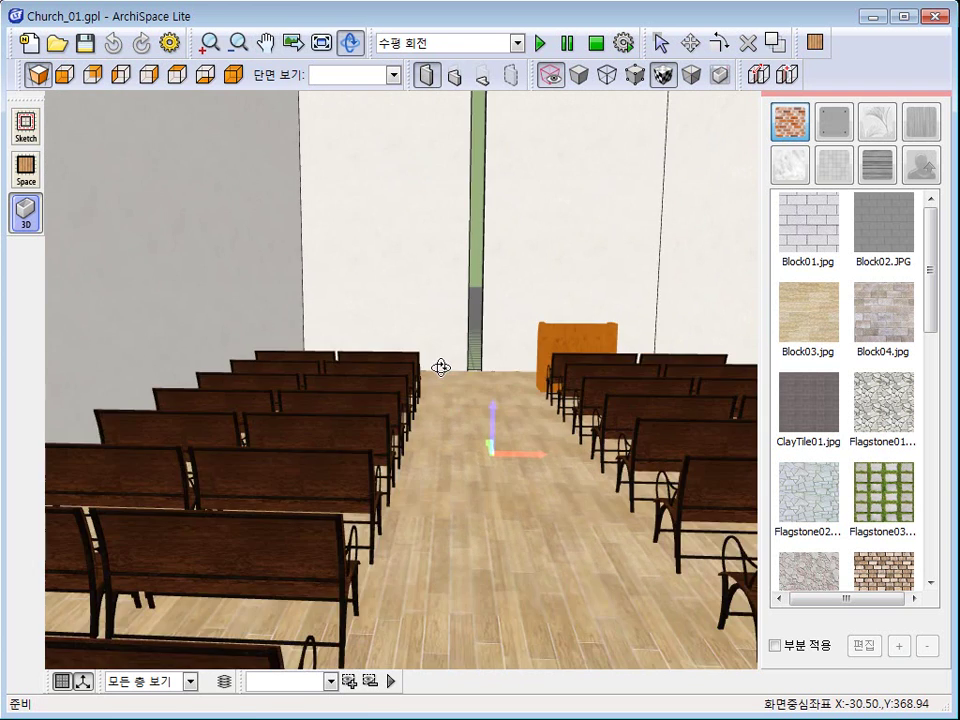
click(452, 424)
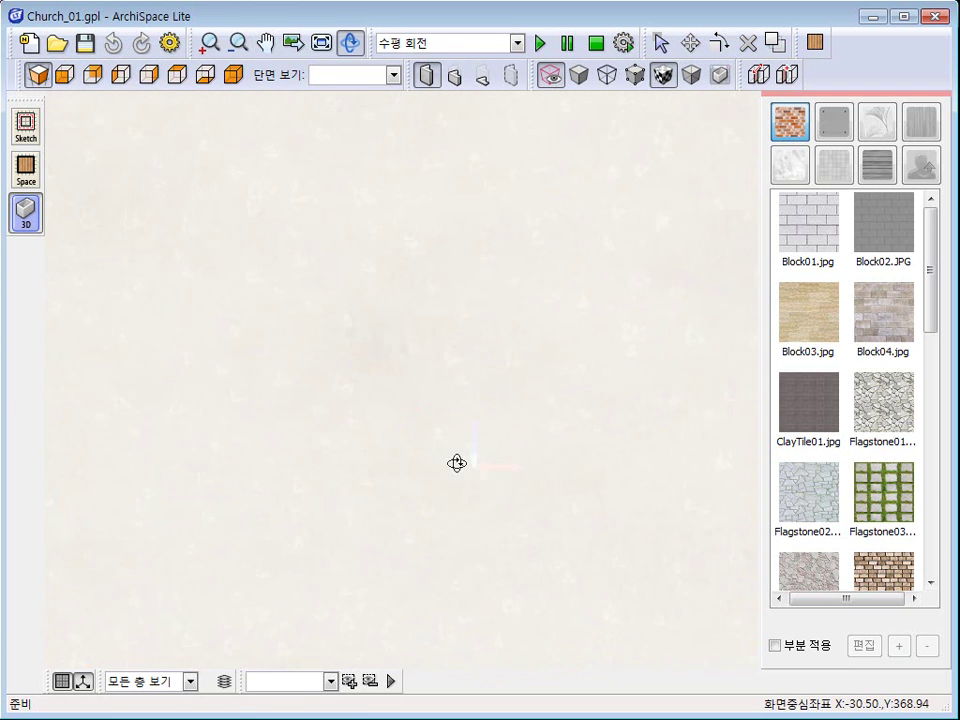
Display the building with transparent surfaces and examine the whole three-storey shell from outside in 3D
click(456, 422)
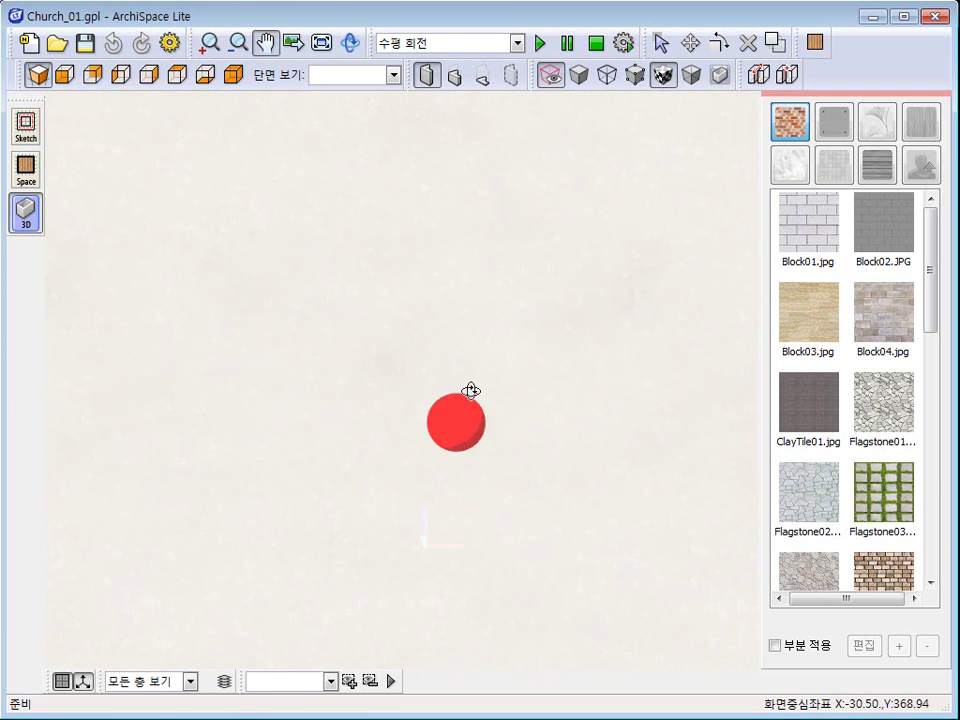
click(692, 75)
scroll(480, 318, down, 4)
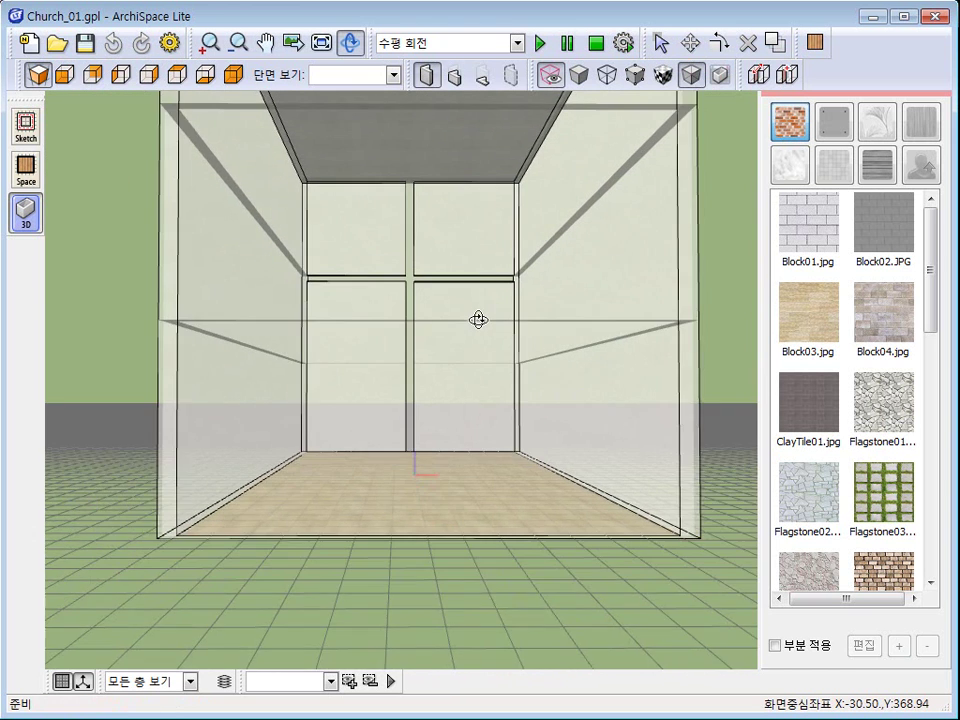
mouse_move(480, 249)
middle_down()
mouse_move(471, 416)
mouse_move(480, 361)
middle_up()
scroll(470, 421, up, 2)
scroll(470, 422, up, 1)
scroll(480, 361, down, 3)
drag(499, 349, 506, 182)
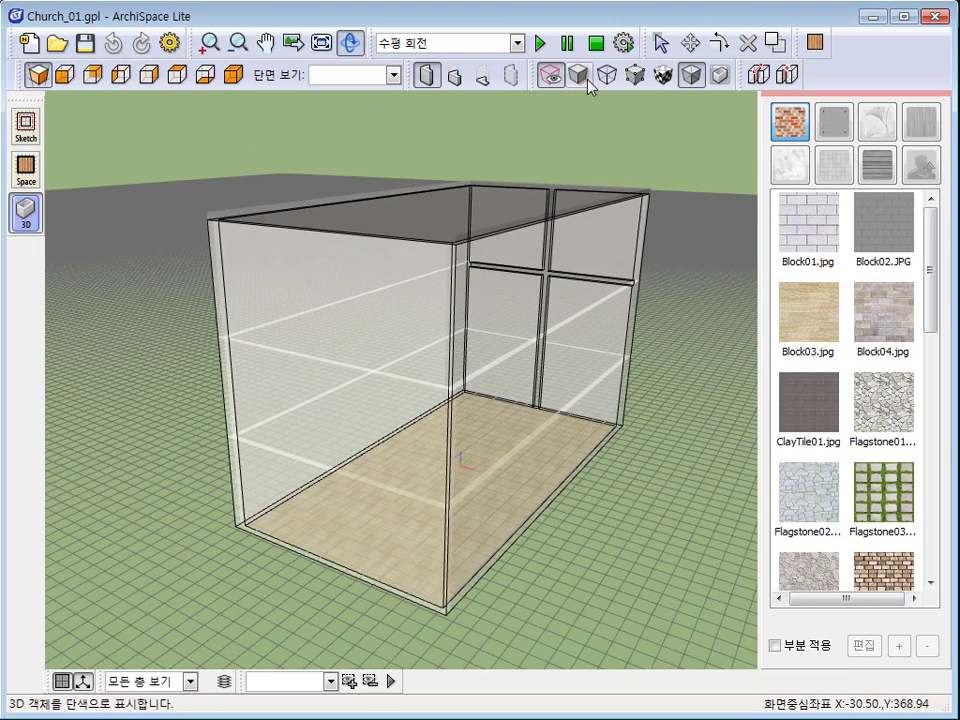
Compare the display styles with half-height walls, ending on the single-colour style with full-height walls
click(453, 76)
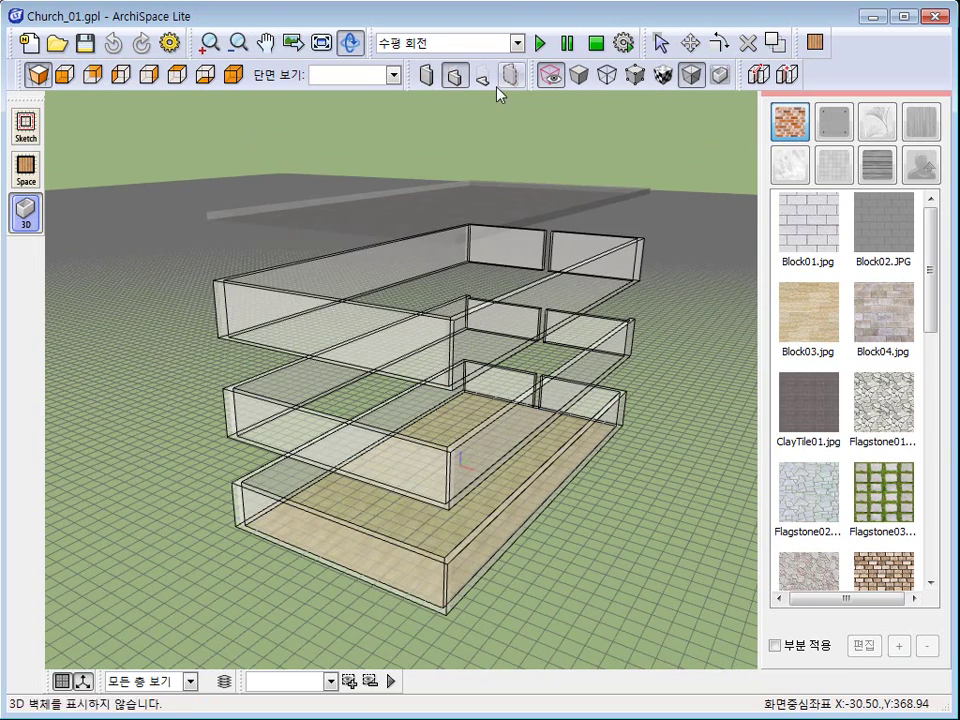
click(661, 76)
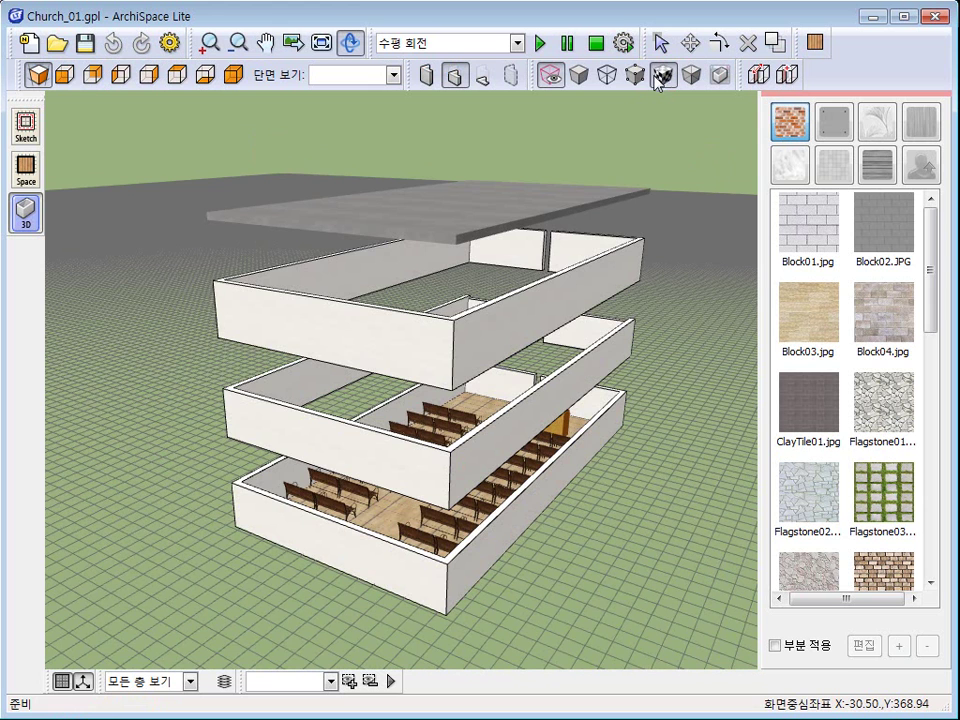
click(633, 76)
click(606, 76)
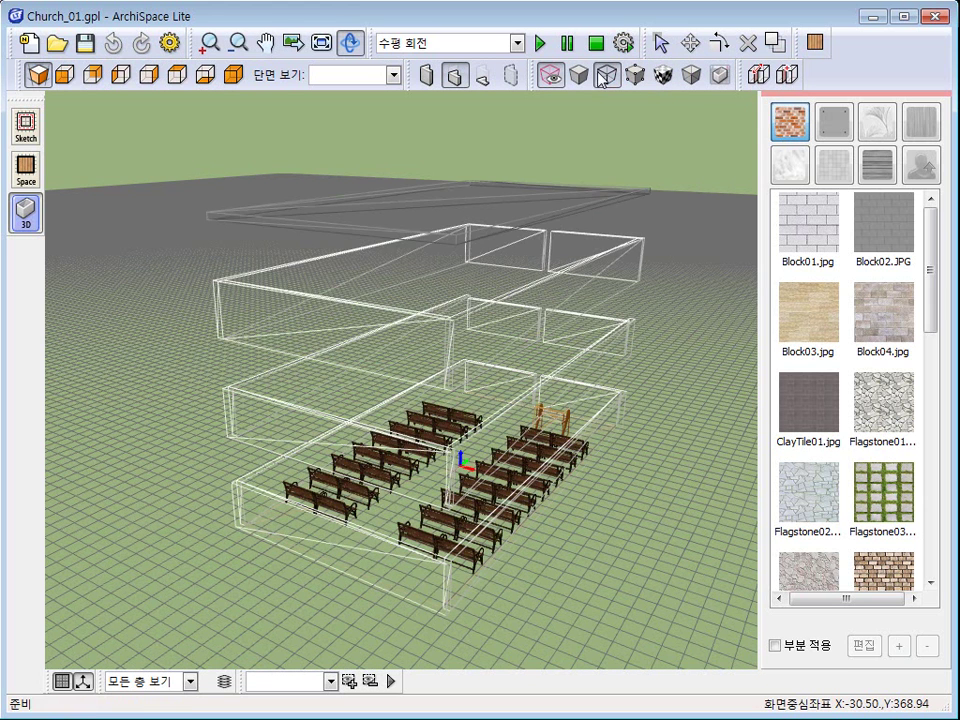
click(572, 76)
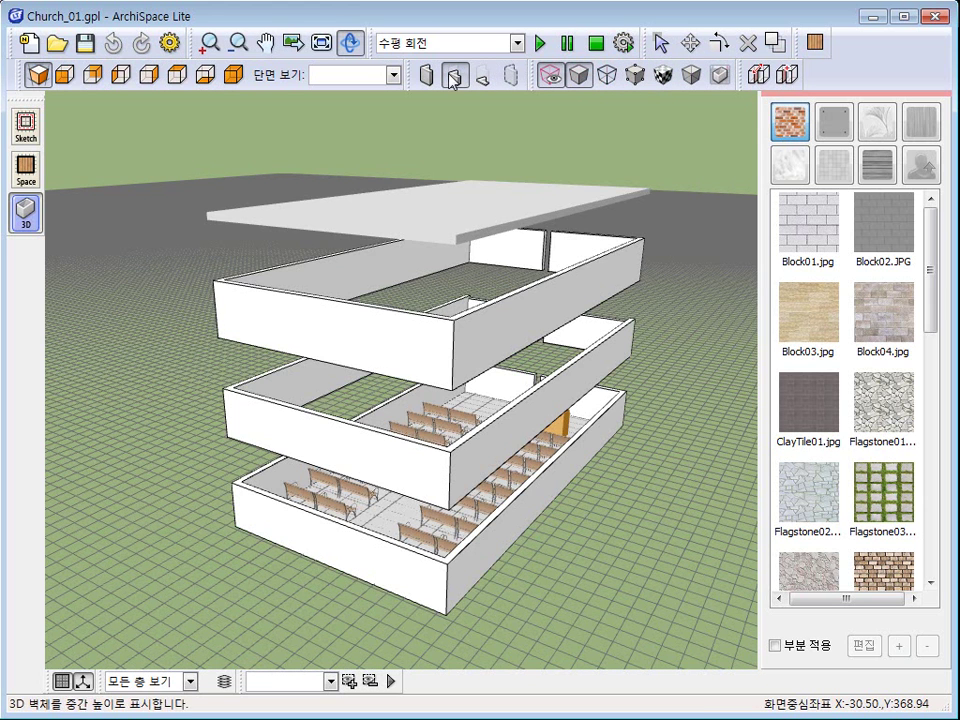
click(429, 76)
Apply the concrete material ExConTile07.jpg to the long outer side wall
drag(390, 163, 375, 313)
scroll(375, 313, up, 1)
middle_drag(421, 335, 414, 397)
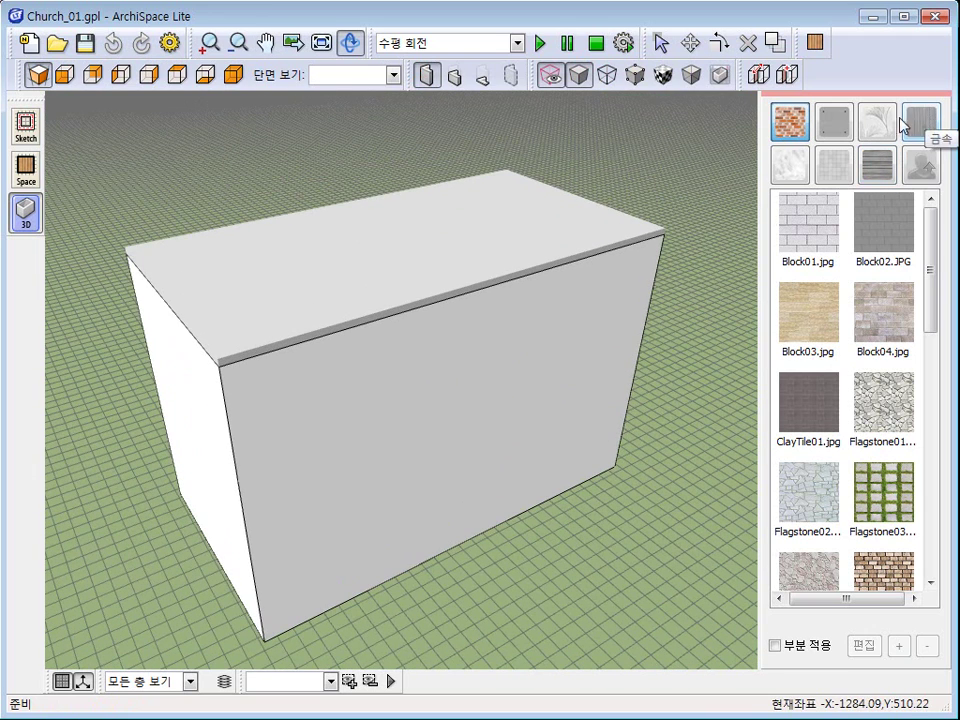
click(835, 121)
scroll(399, 354, up, 5)
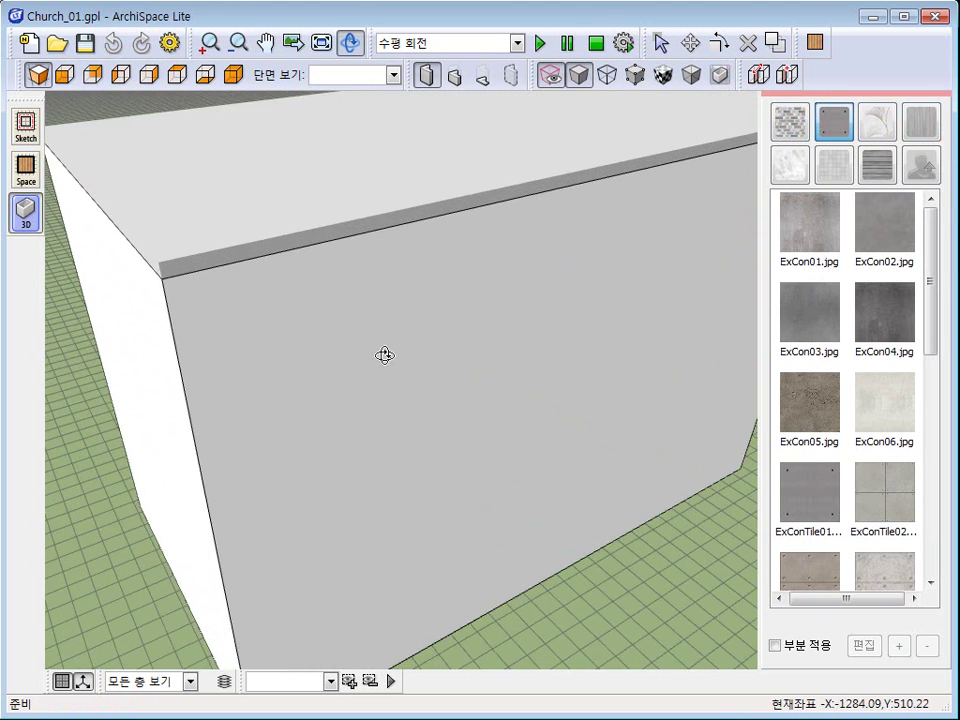
drag(428, 450, 465, 356)
scroll(540, 405, down, 1)
middle_drag(543, 415, 558, 378)
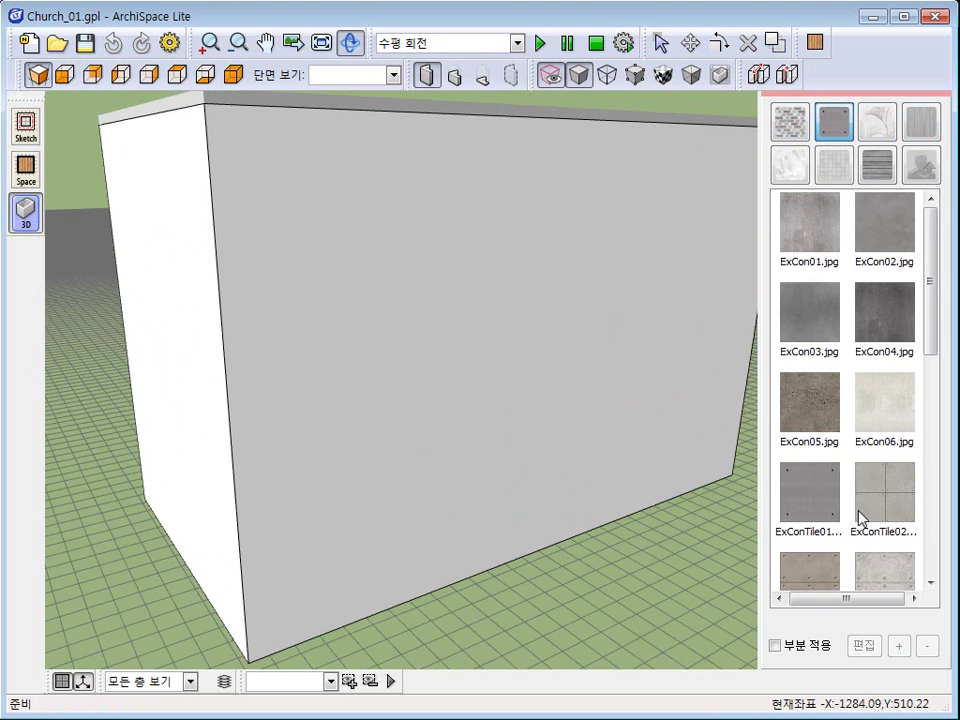
click(818, 570)
scroll(855, 465, down, 3)
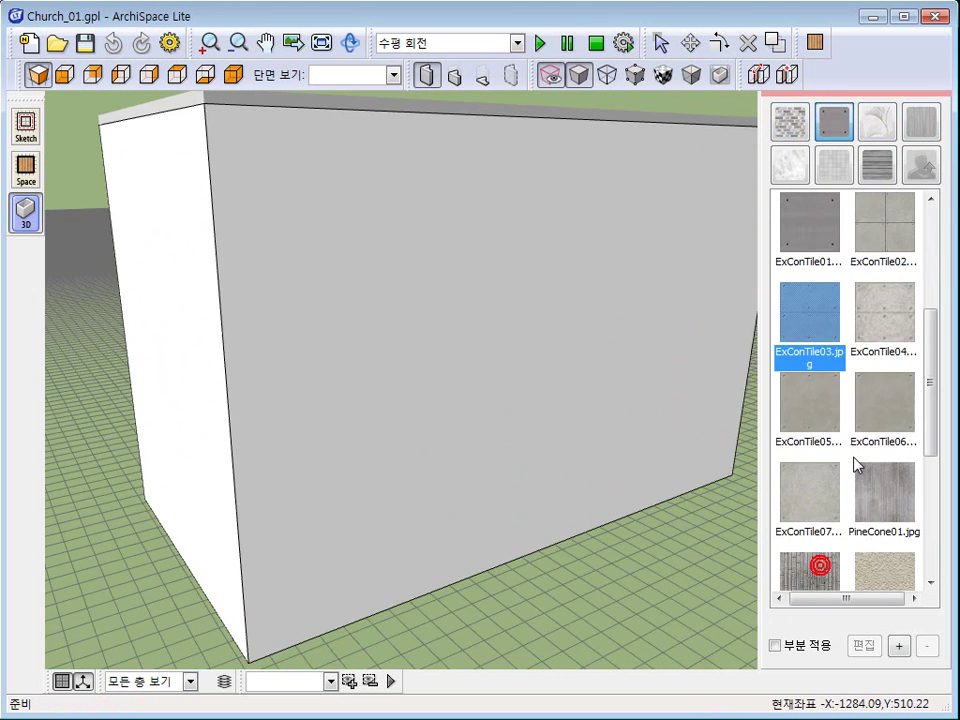
click(816, 495)
click(560, 385)
Apply ExConTile07.jpg to the ceiling slab's long edge and to the outer panels on both sides of the cross-shaped opening
drag(444, 381, 602, 360)
scroll(602, 360, down, 1)
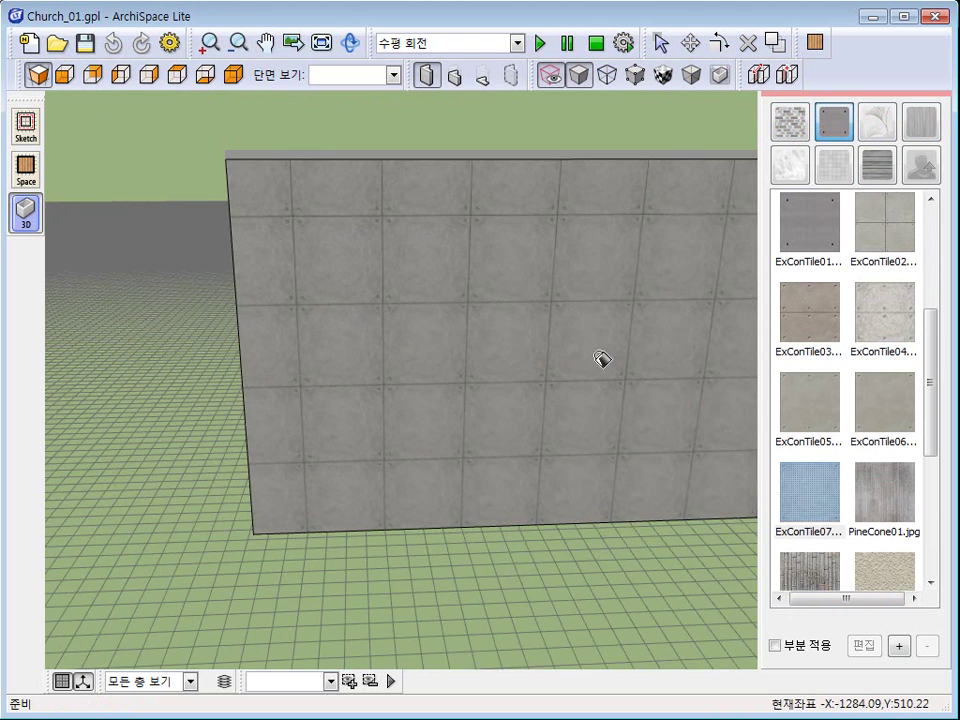
middle_drag(601, 360, 507, 392)
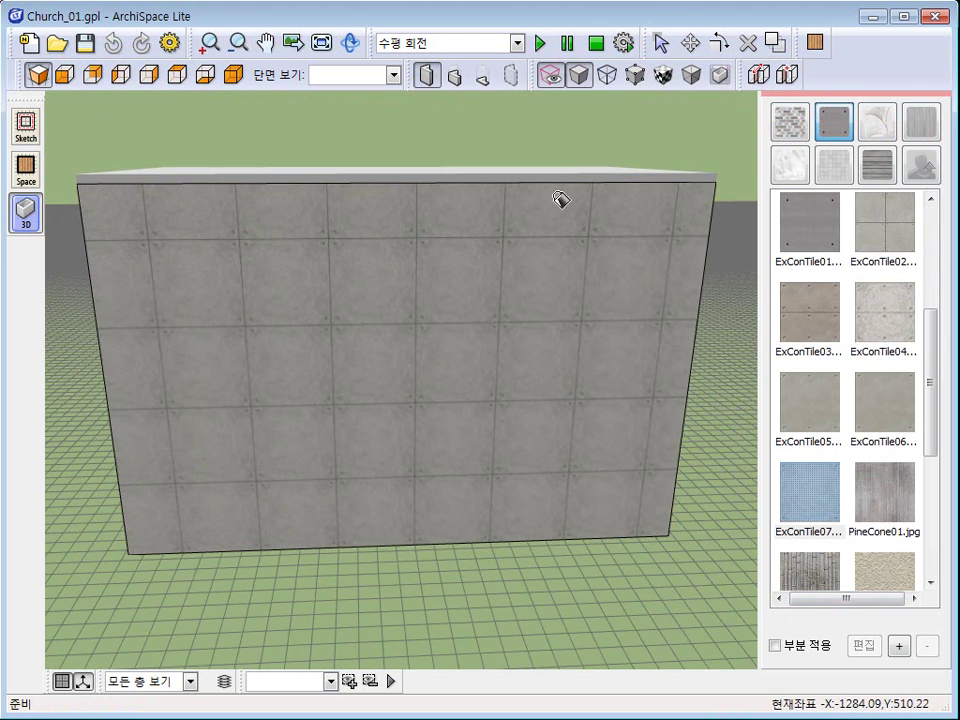
click(547, 178)
middle_drag(643, 266, 470, 336)
click(630, 350)
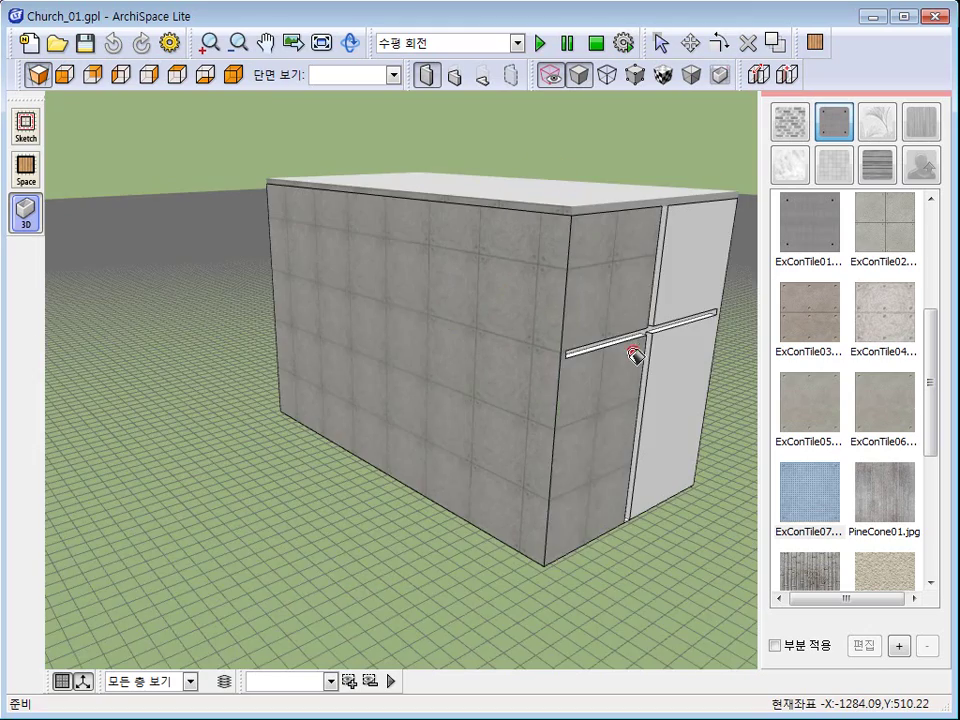
middle_drag(648, 362, 438, 375)
scroll(440, 376, up, 2)
click(529, 379)
Apply ExConTile07.jpg to the ceiling slab's top, its remaining edges and the other outer walls
mouse_move(521, 244)
middle_down()
mouse_move(268, 311)
mouse_move(292, 505)
middle_up()
scroll(445, 497, up, 1)
click(385, 494)
mouse_move(387, 495)
middle_down()
mouse_move(257, 489)
mouse_move(484, 456)
mouse_move(456, 519)
mouse_move(413, 359)
mouse_move(491, 381)
mouse_move(510, 519)
middle_up()
click(512, 516)
mouse_move(568, 510)
middle_down()
mouse_move(385, 475)
mouse_move(392, 439)
mouse_move(371, 356)
mouse_move(416, 396)
middle_up()
click(397, 349)
middle_drag(397, 349, 455, 392)
click(465, 385)
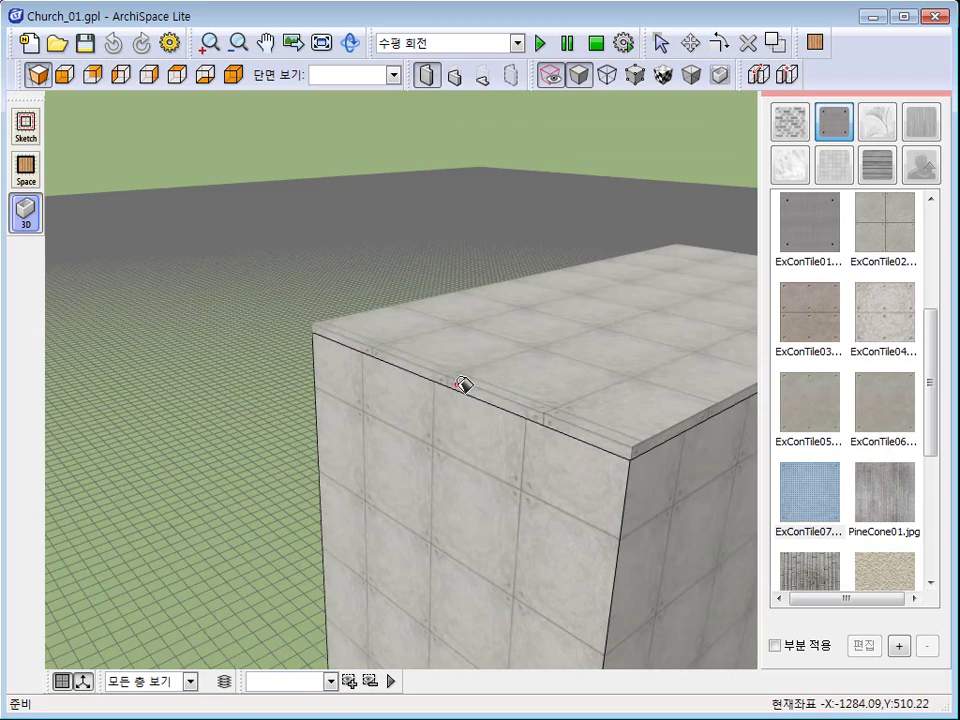
scroll(465, 386, down, 4)
middle_drag(362, 384, 312, 350)
right_drag(312, 350, 469, 343)
scroll(347, 298, up, 2)
click(341, 274)
Examine the concrete-tiled outer walls and go inside the hall, facing the cross-shaped opening
right_drag(250, 325, 334, 274)
middle_drag(334, 274, 401, 328)
scroll(401, 328, up, 2)
right_drag(482, 374, 455, 365)
mouse_move(455, 365)
middle_down()
mouse_move(450, 334)
mouse_move(570, 379)
mouse_move(452, 342)
middle_up()
mouse_move(507, 257)
middle_down()
mouse_move(478, 433)
mouse_move(463, 392)
mouse_move(527, 321)
mouse_move(385, 329)
mouse_move(436, 420)
middle_up()
scroll(436, 420, up, 8)
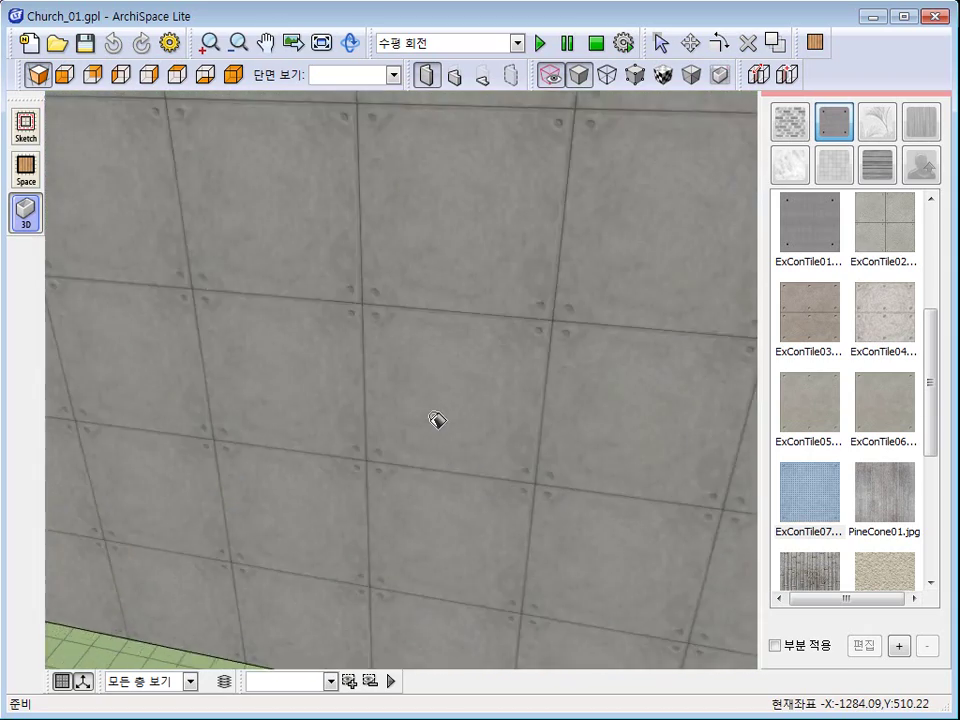
scroll(432, 419, down, 7)
scroll(425, 412, up, 6)
middle_drag(424, 418, 643, 483)
scroll(643, 483, down, 2)
middle_drag(516, 459, 450, 469)
scroll(441, 471, down, 2)
middle_drag(546, 478, 668, 468)
middle_drag(641, 440, 672, 442)
scroll(454, 476, down, 5)
middle_drag(399, 493, 431, 505)
scroll(448, 463, up, 8)
scroll(446, 464, down, 8)
scroll(431, 505, down, 1)
Apply ExConTile07.jpg to the four inner panels around the cross-shaped opening and to both inner side walls
click(467, 356)
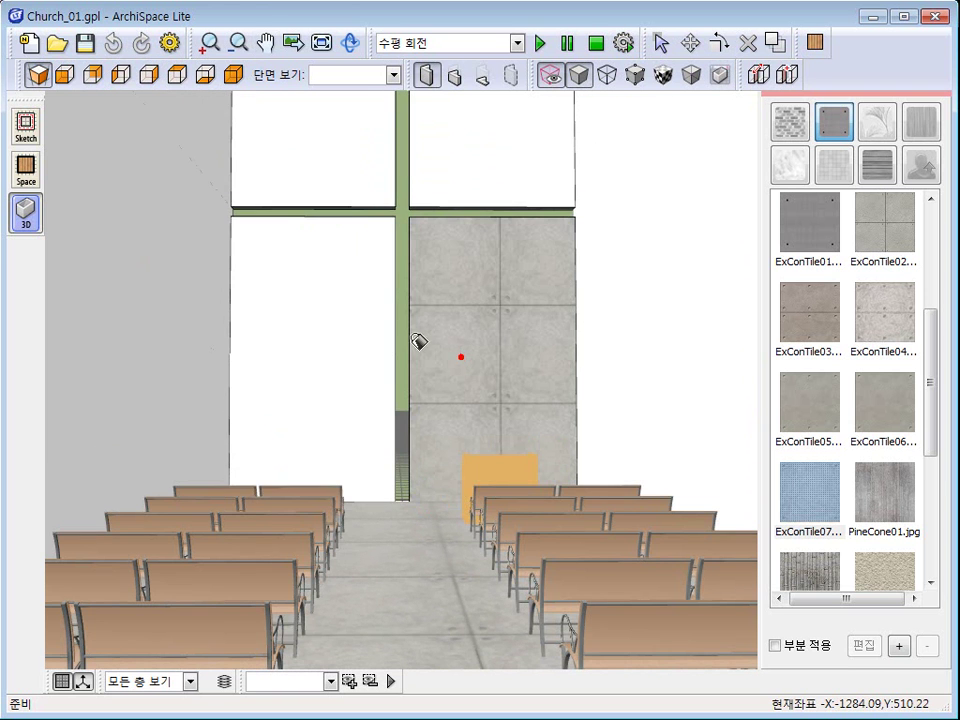
click(364, 336)
click(360, 176)
click(456, 172)
click(223, 272)
click(594, 274)
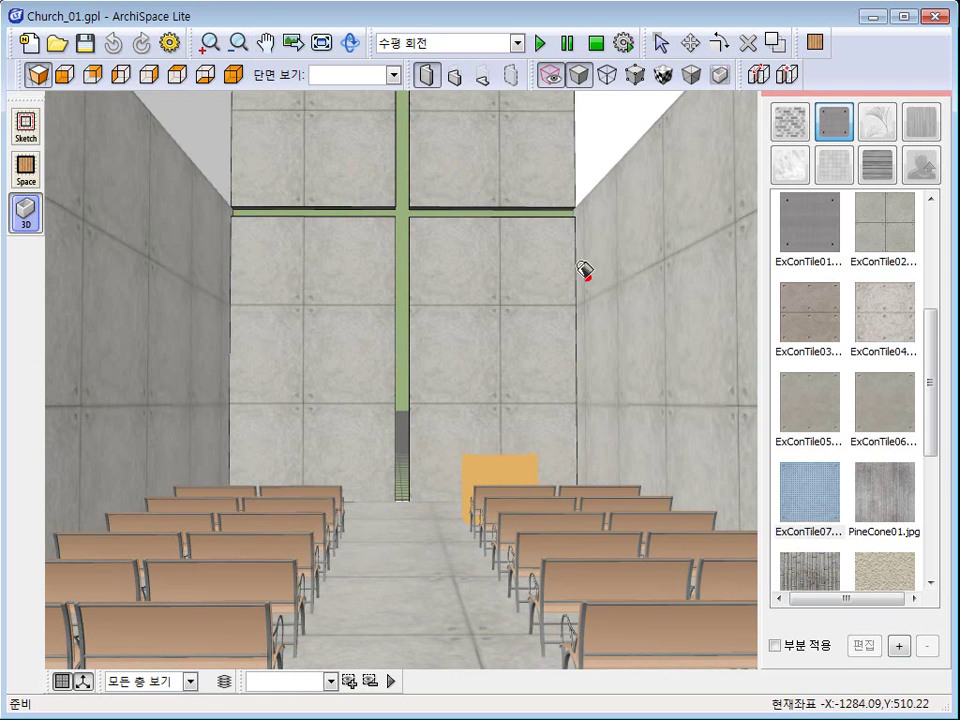
Apply ExConTile07.jpg to the inner wall behind the bench rows
mouse_move(188, 129)
middle_down()
mouse_move(486, 432)
mouse_move(474, 193)
middle_up()
middle_drag(510, 353, 129, 488)
scroll(203, 478, up, 3)
middle_drag(203, 478, 401, 549)
scroll(392, 546, up, 4)
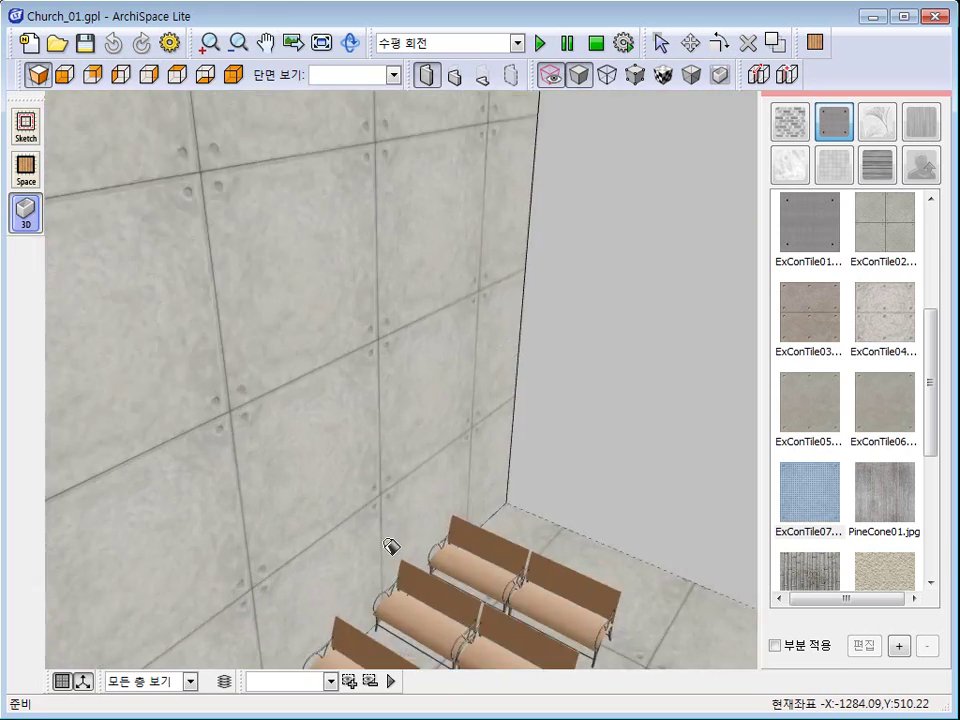
scroll(390, 546, down, 1)
click(657, 362)
Frame the hall interior towards the cross-shaped opening, including benches and desk, and save this viewpoint as a scene
scroll(486, 460, down, 3)
middle_drag(486, 460, 355, 168)
middle_drag(424, 387, 464, 477)
scroll(465, 480, up, 5)
scroll(466, 479, down, 5)
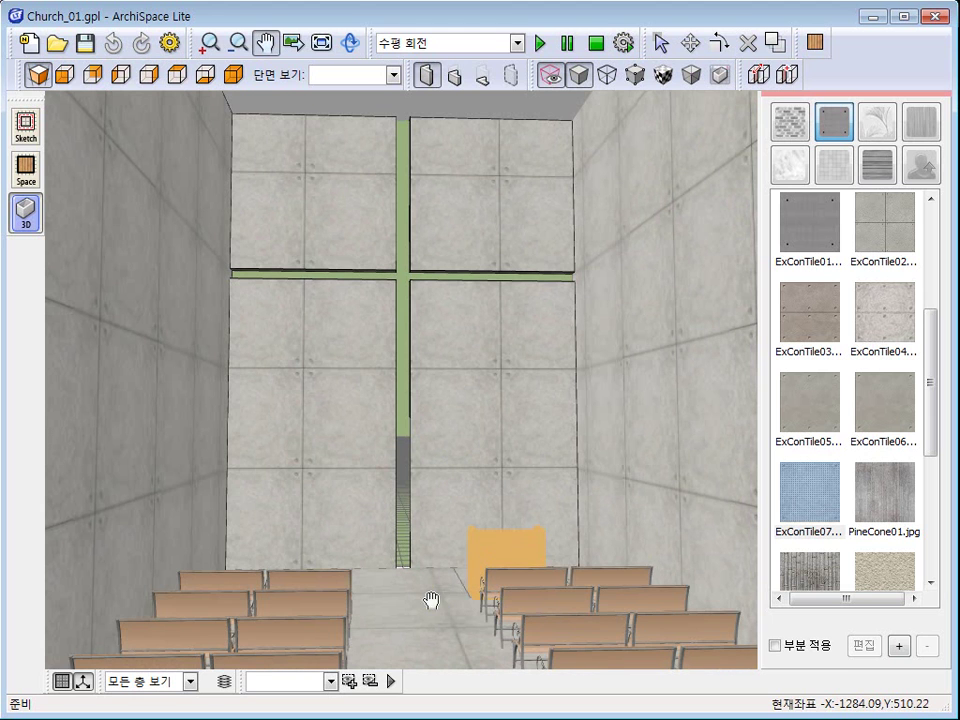
click(350, 682)
click(349, 706)
View the building from outside at an angle and recall the saved viewpoint Scene1
click(233, 74)
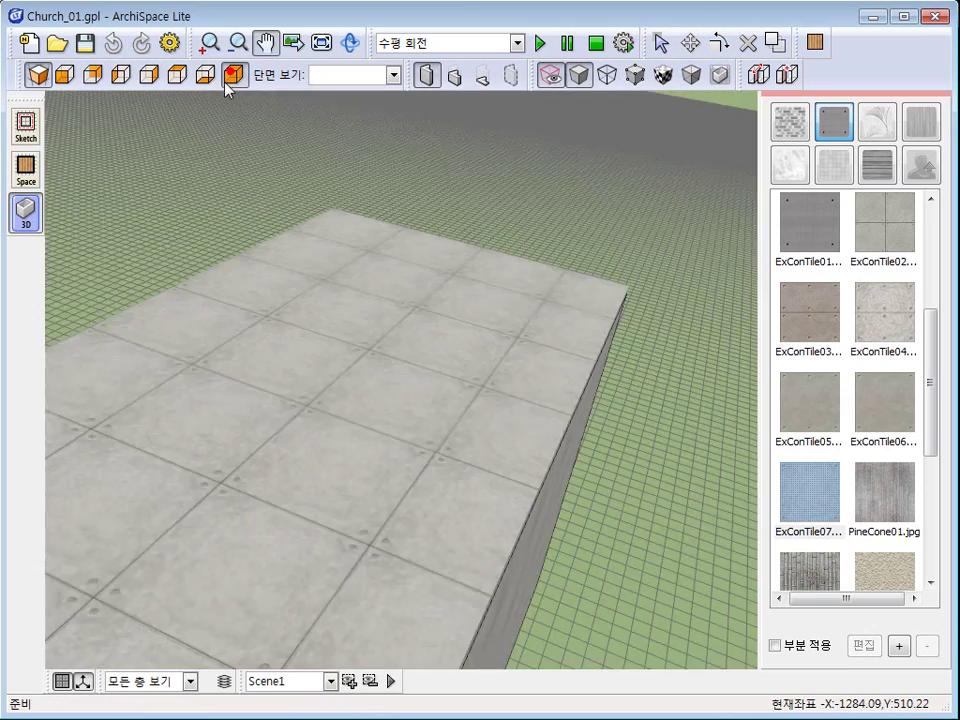
click(322, 681)
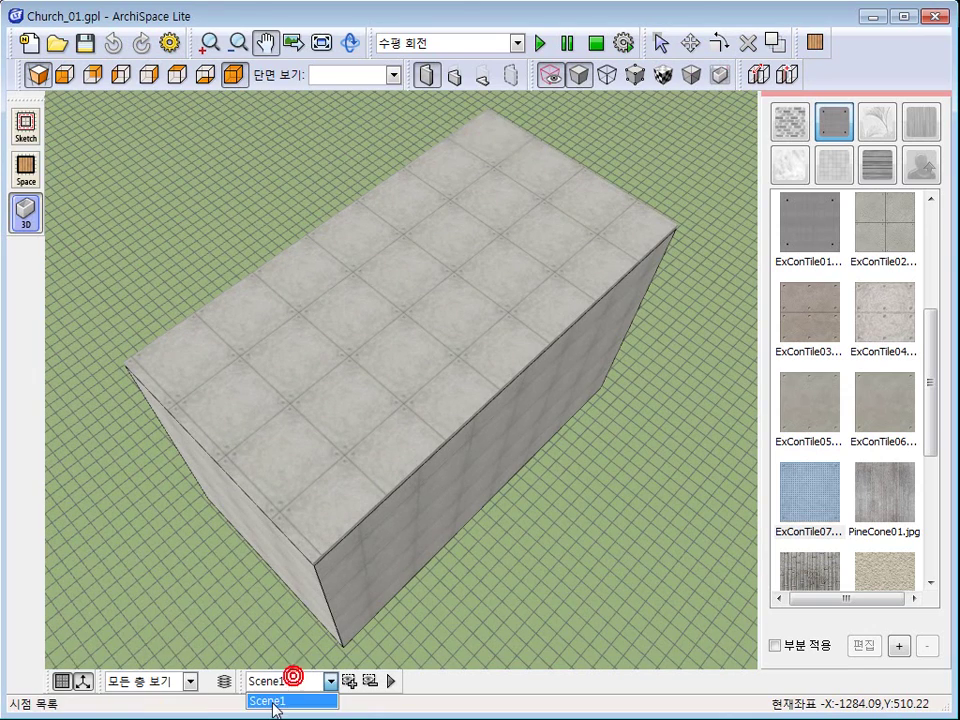
click(271, 700)
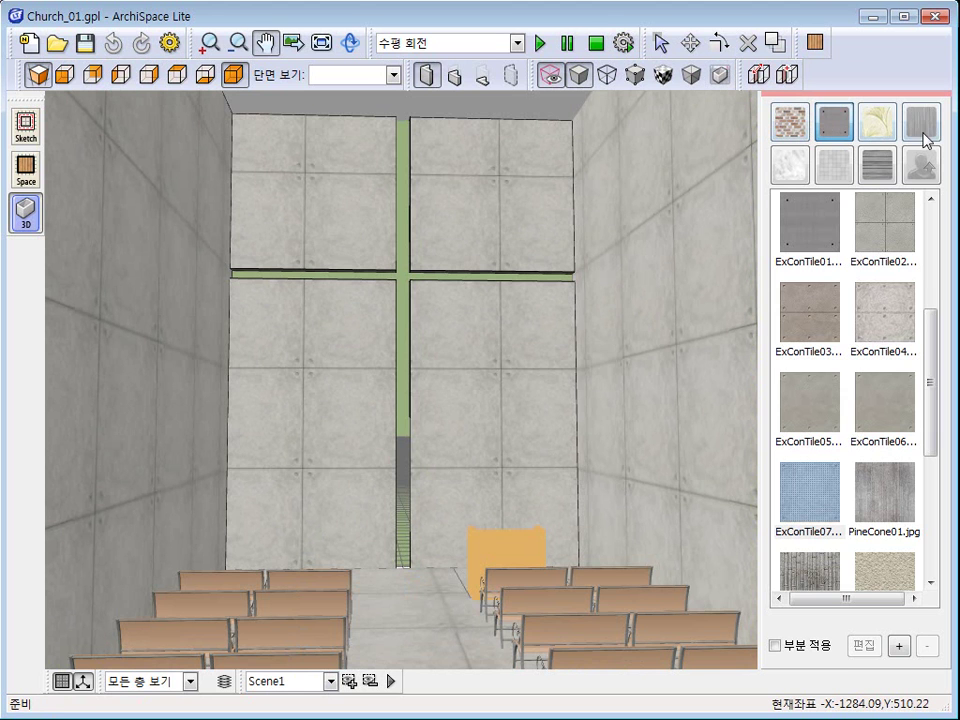
Set the texture scale of the ExConTile07 material to 50% in both U and V
click(918, 163)
click(882, 229)
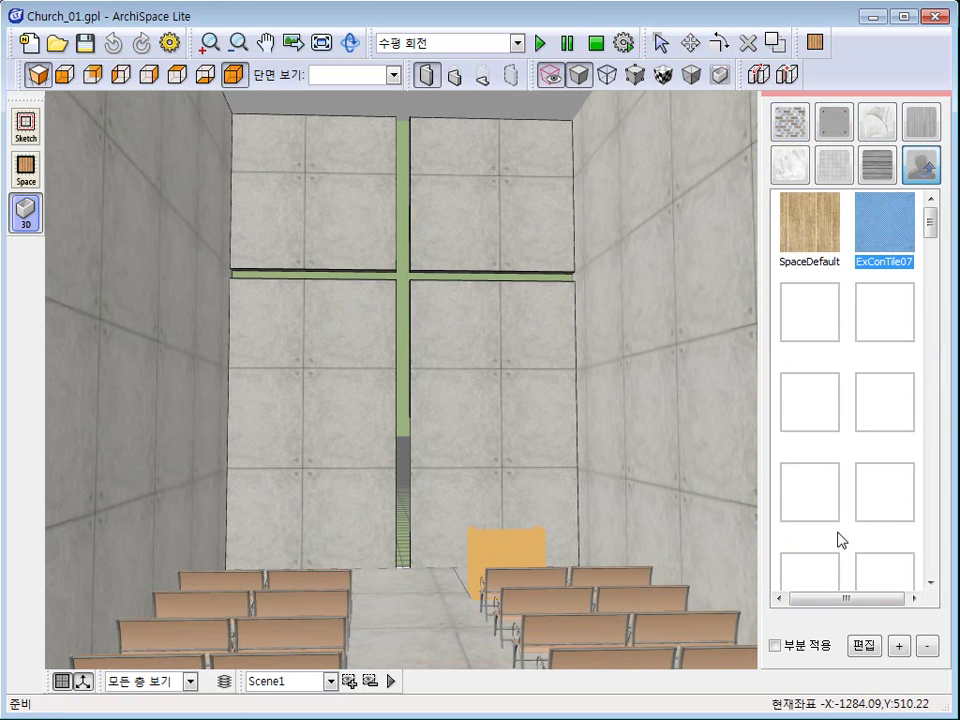
click(862, 646)
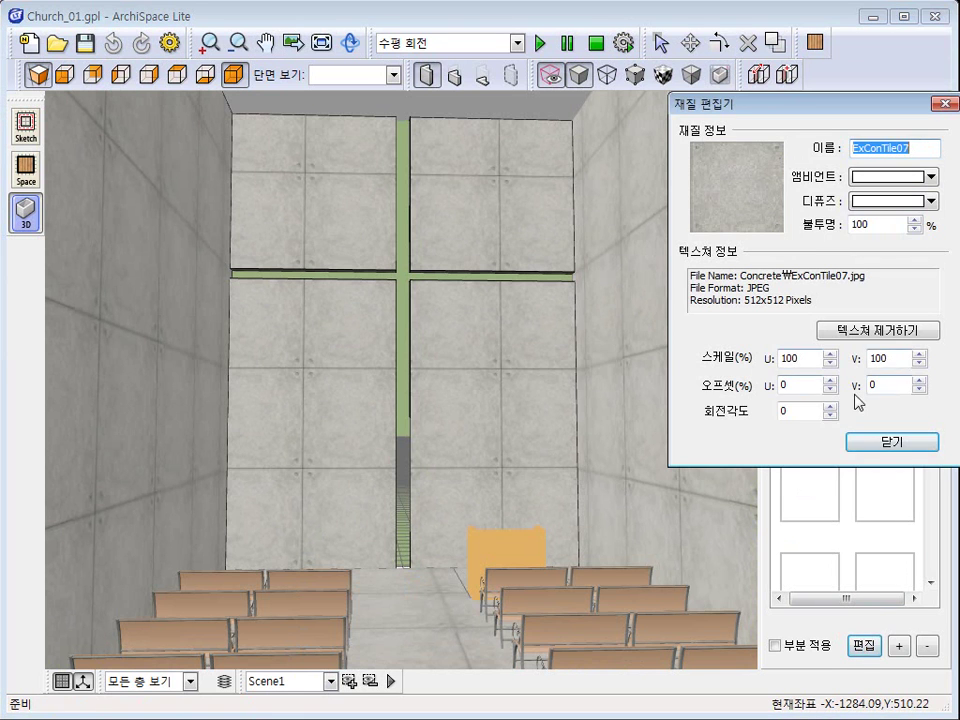
double_click(814, 361)
text(50)
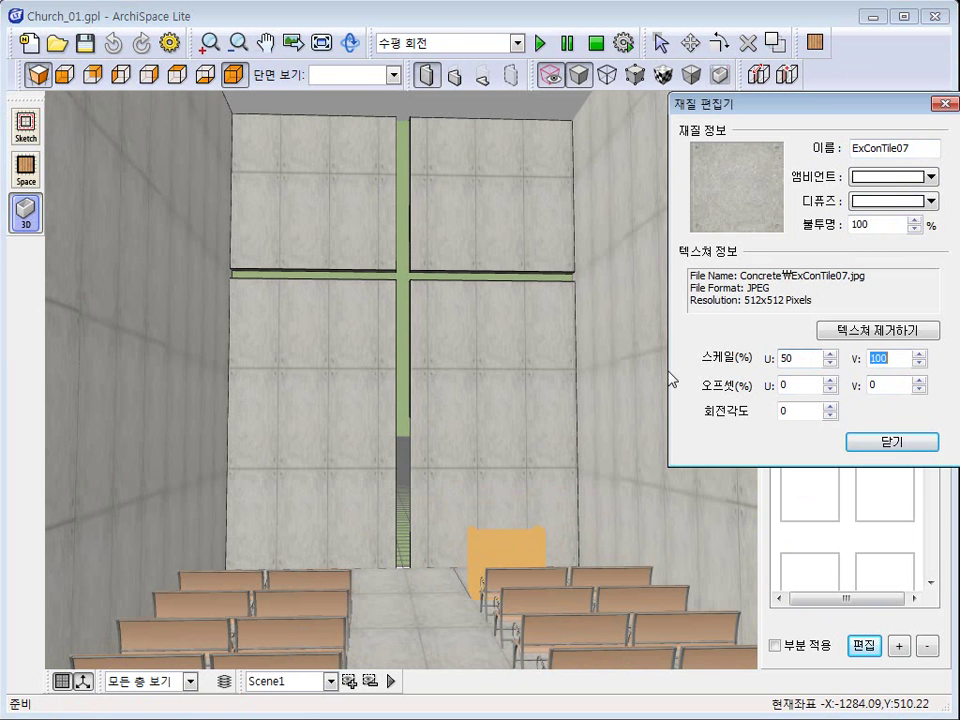
text(50)
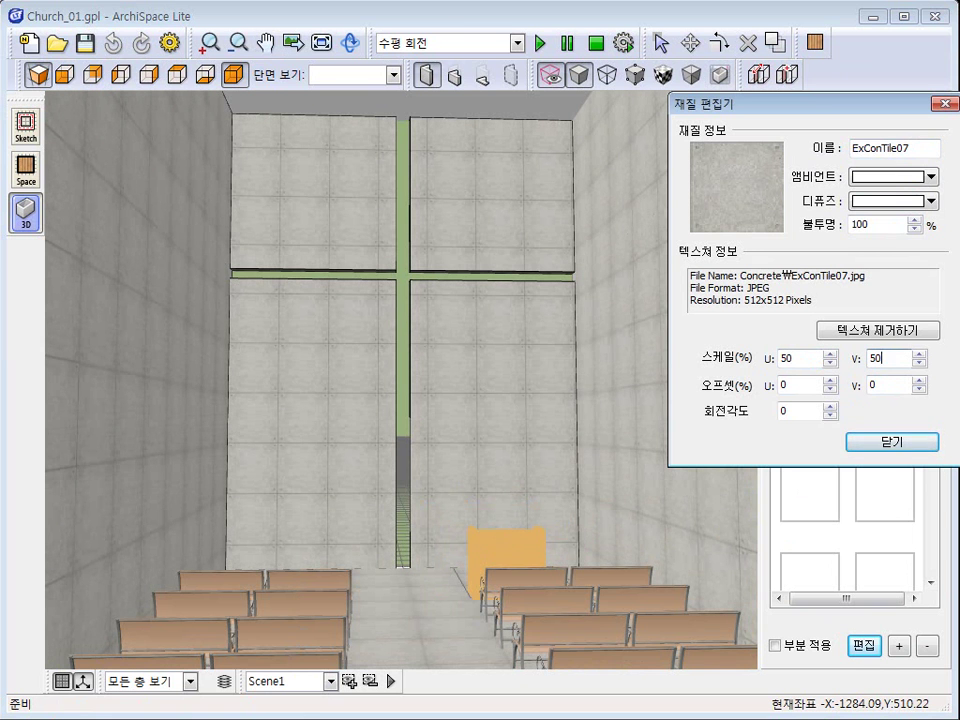
click(891, 442)
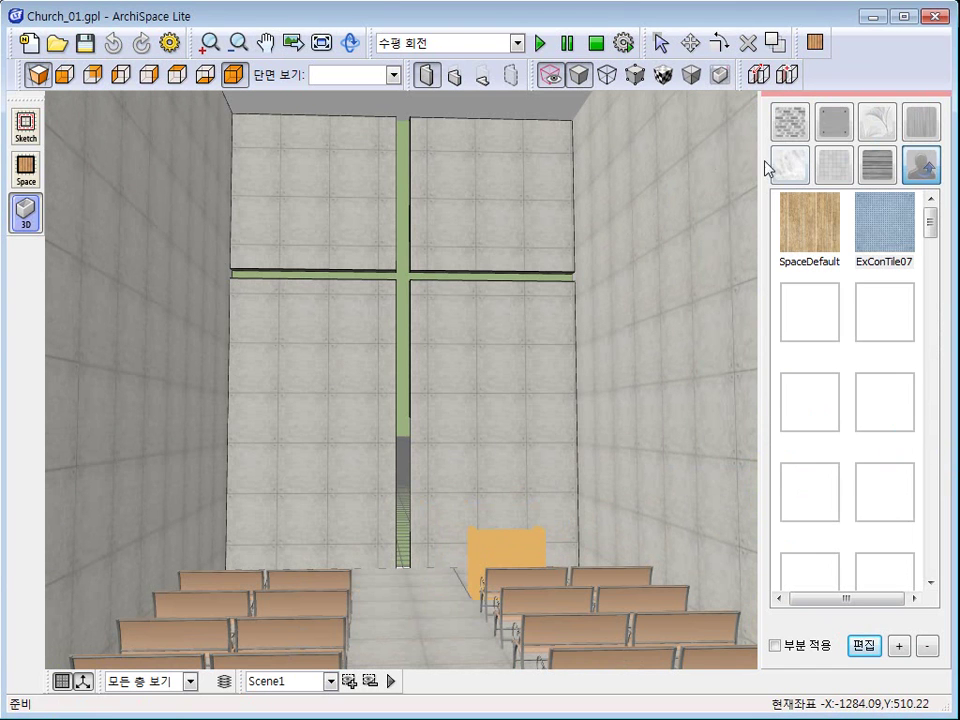
Apply the concrete material PineCone02.jpg to the hall floor between the bench rows
click(836, 121)
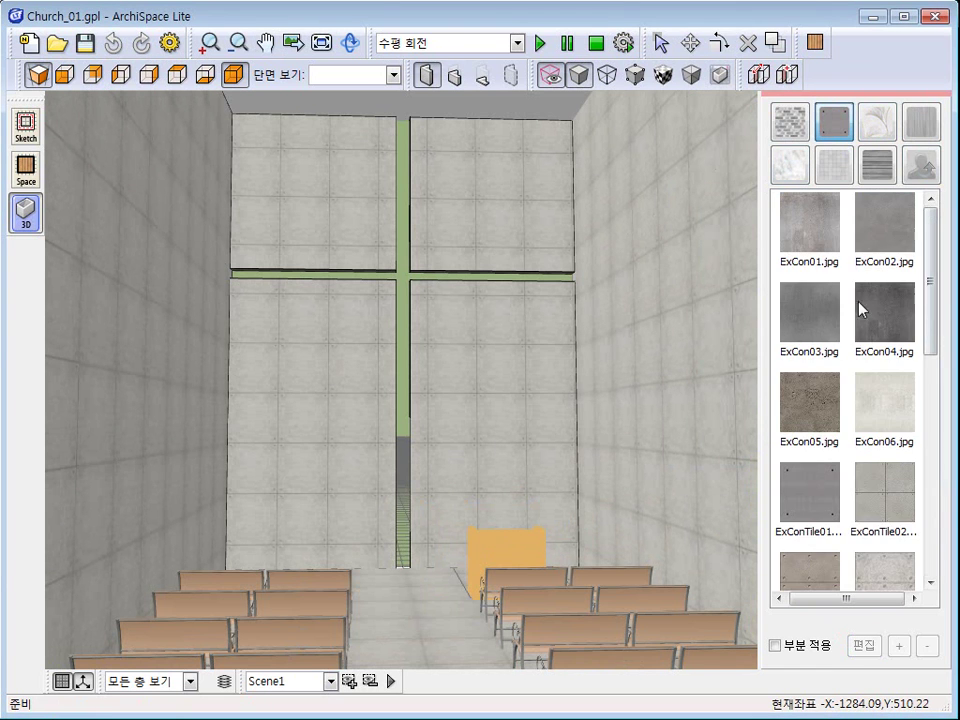
scroll(846, 330, down, 5)
click(817, 425)
click(466, 630)
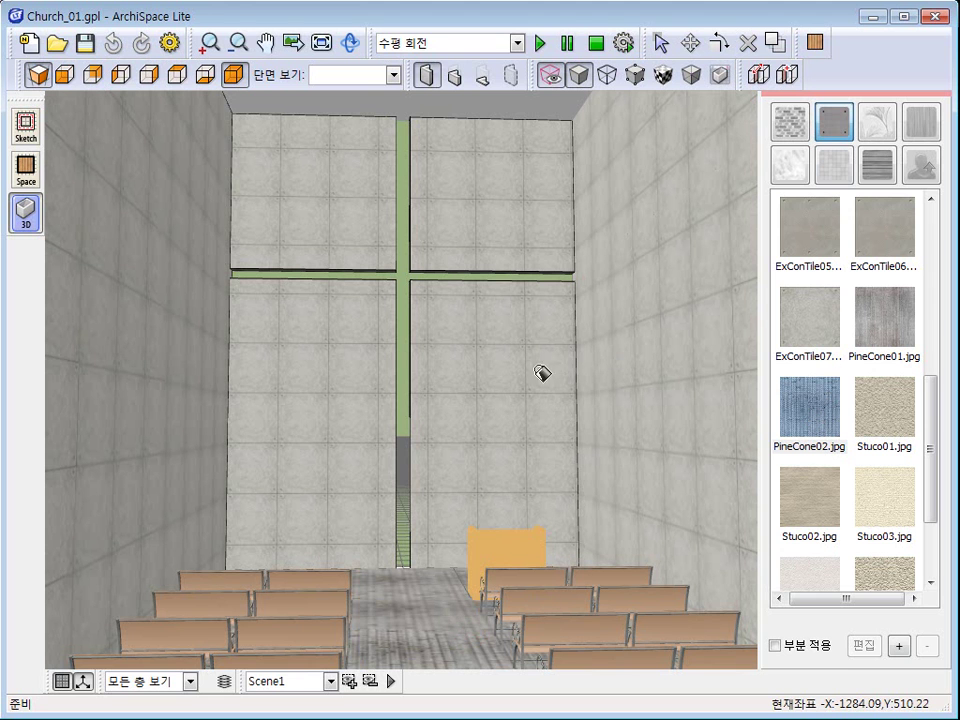
click(26, 128)
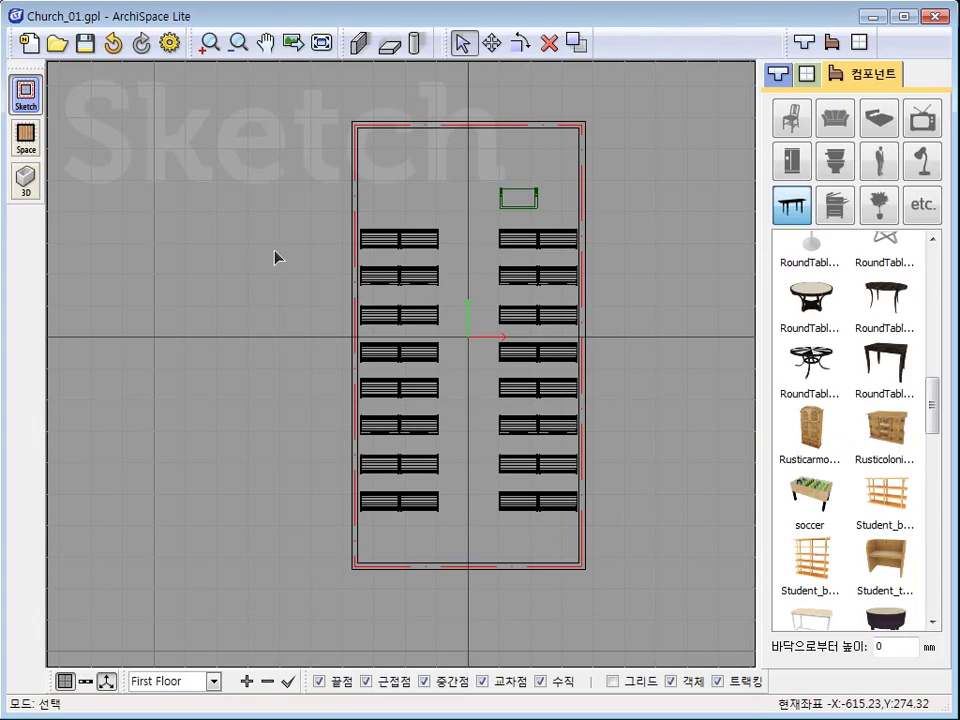
click(28, 140)
click(27, 182)
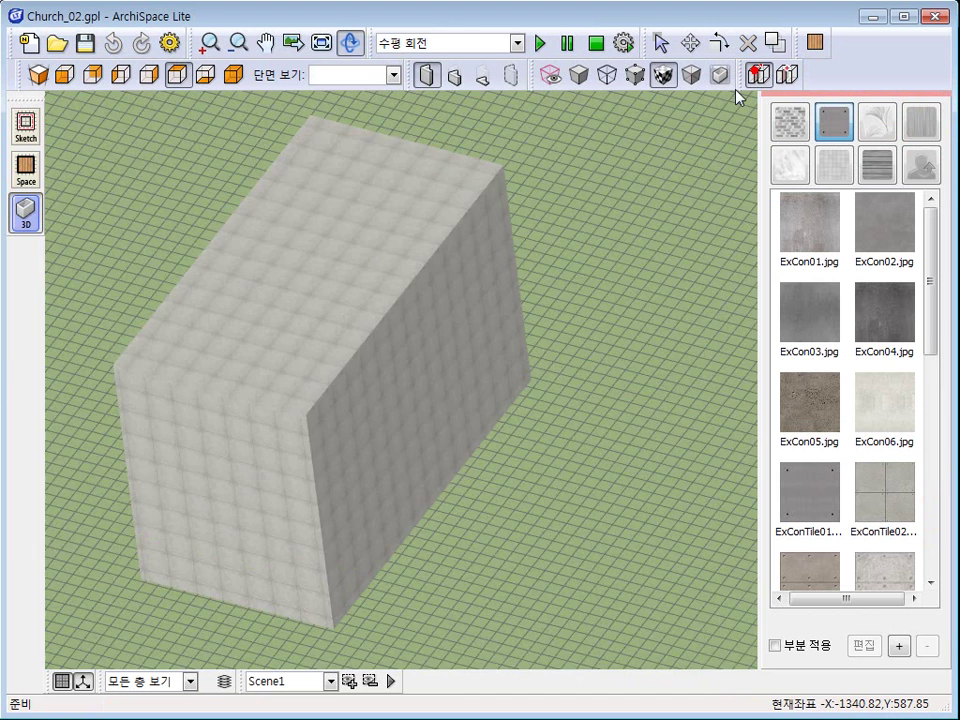
Create a section line horizontally across the full width of the building, slightly above its middle in the top view
click(756, 72)
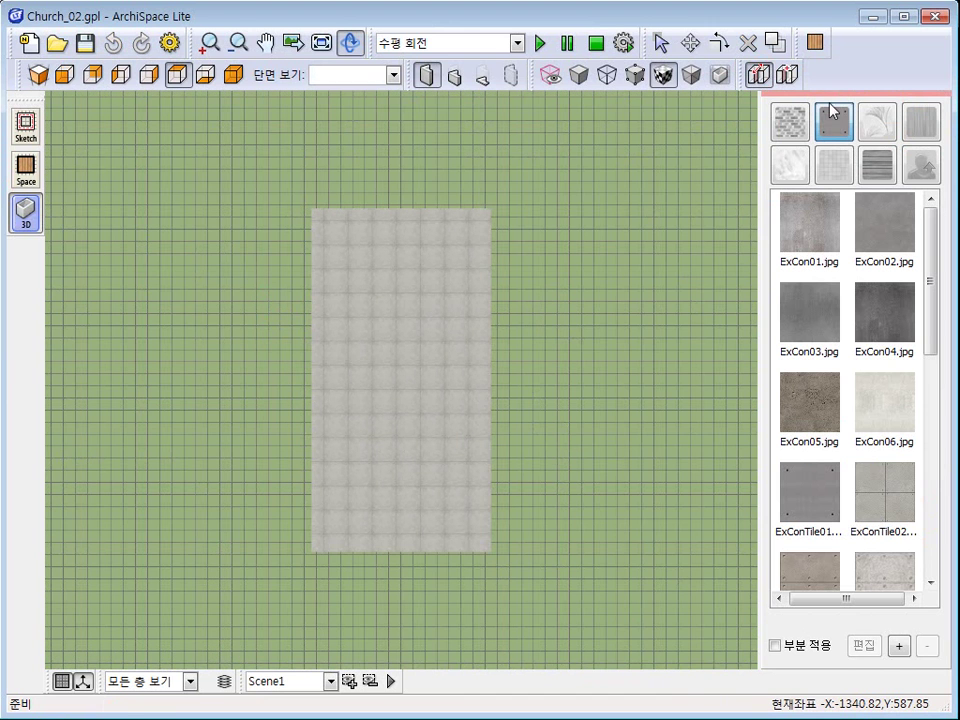
click(247, 323)
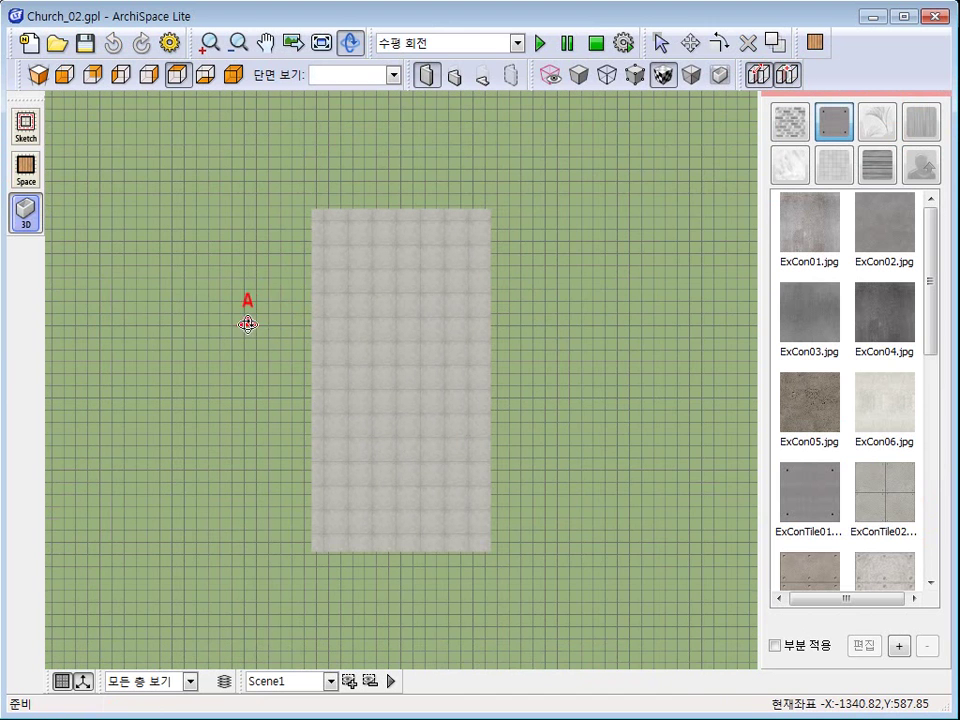
click(570, 337)
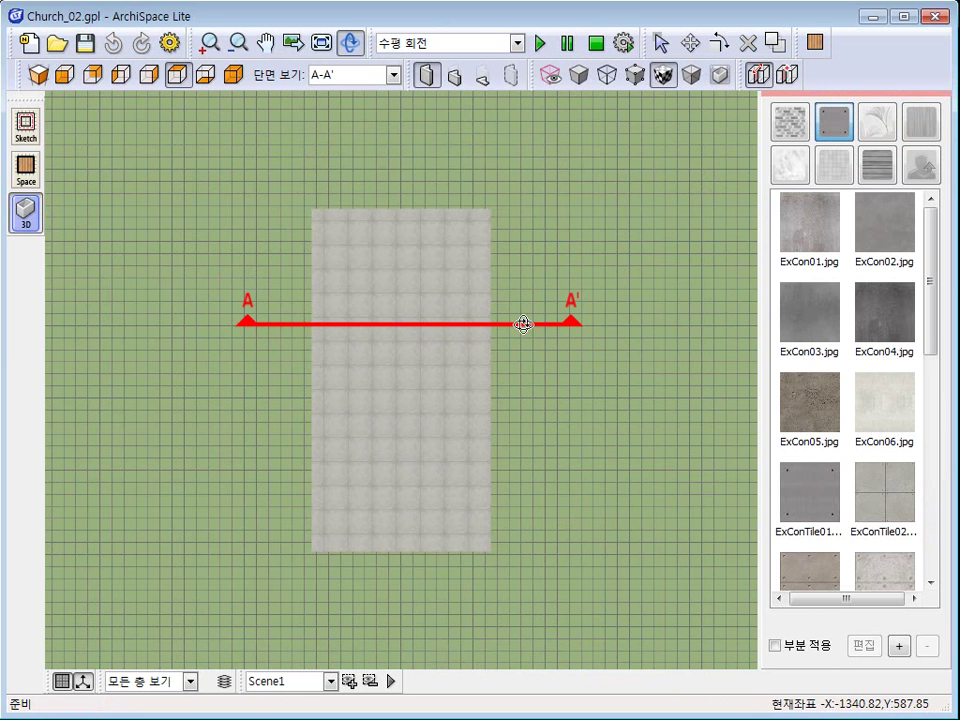
Move section line A-A' just behind the rearmost bench row and show the building as a wireframe
click(535, 323)
drag(405, 381, 414, 654)
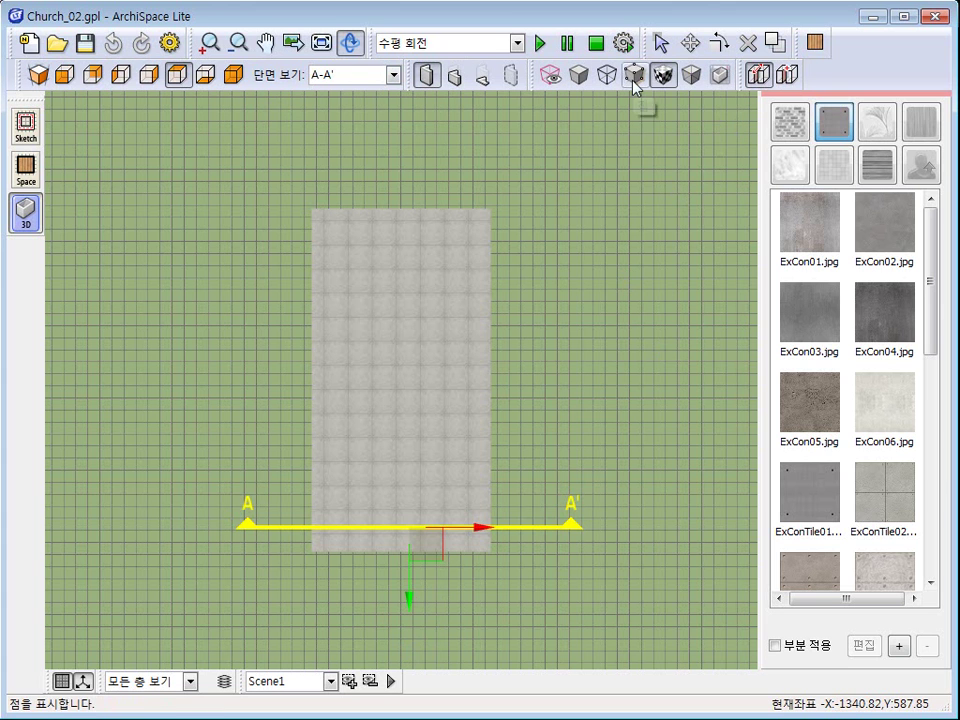
click(690, 76)
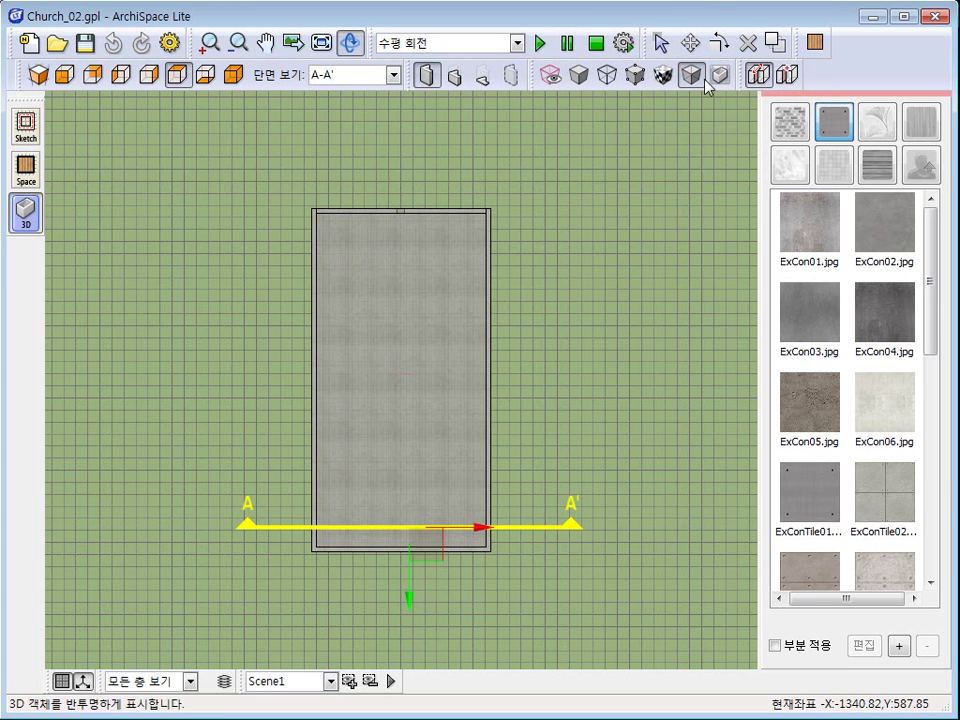
click(607, 76)
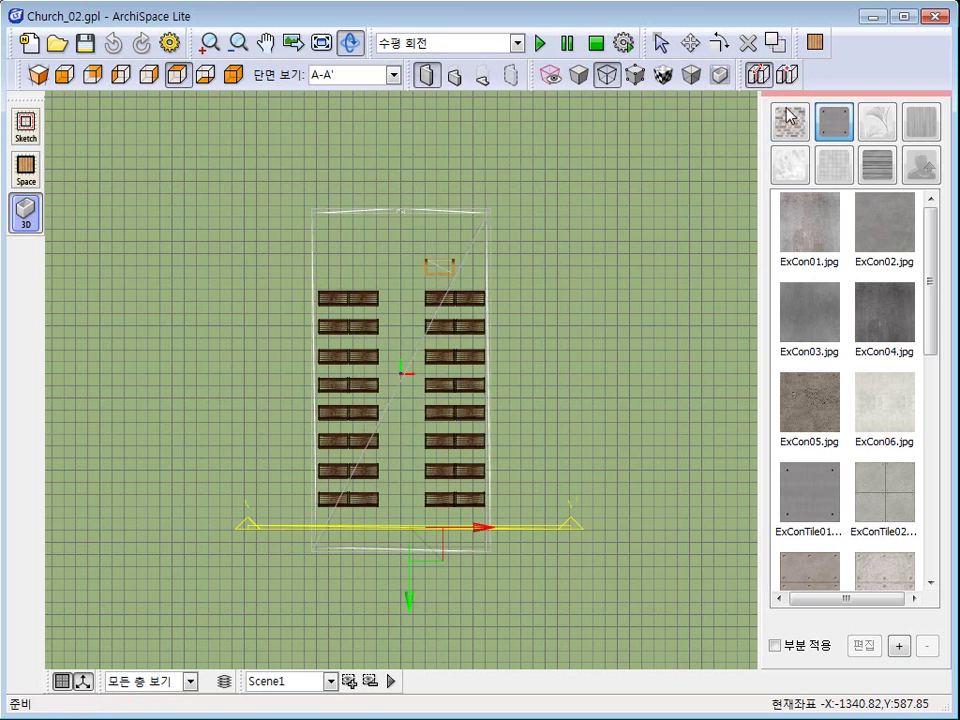
Add two section lines in the top view: one horizontal across the rear bench rows and one diagonal through the building
click(787, 75)
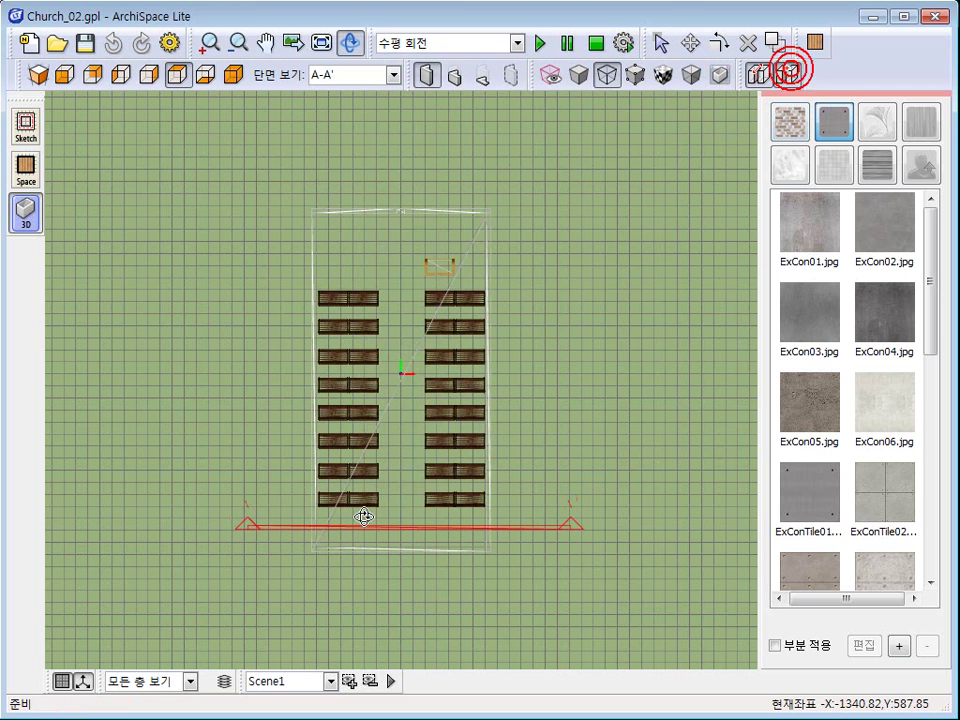
click(243, 458)
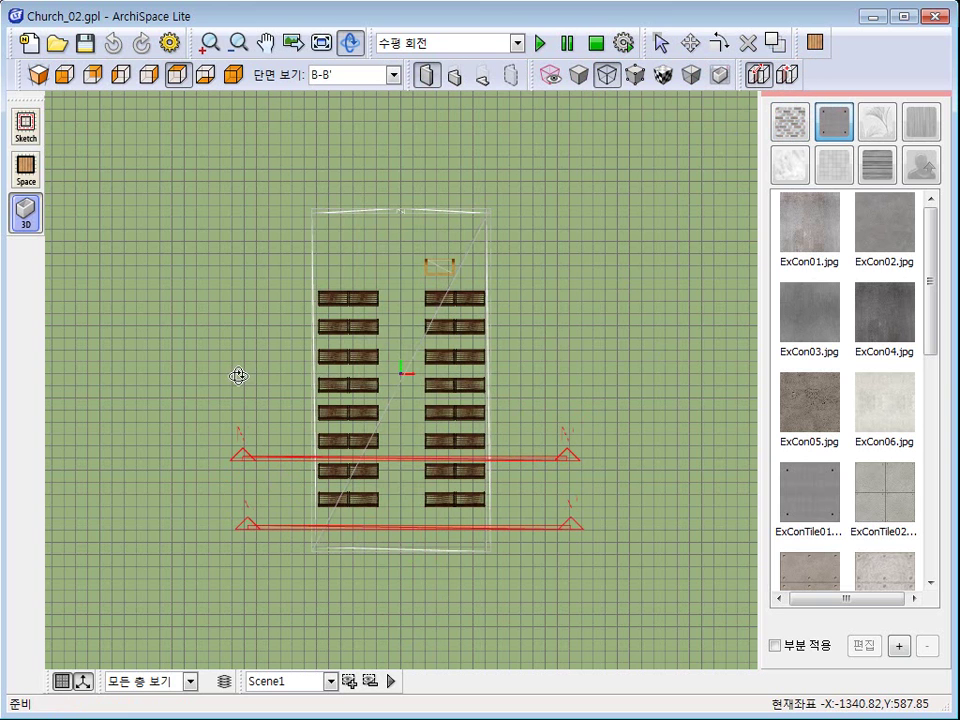
click(787, 73)
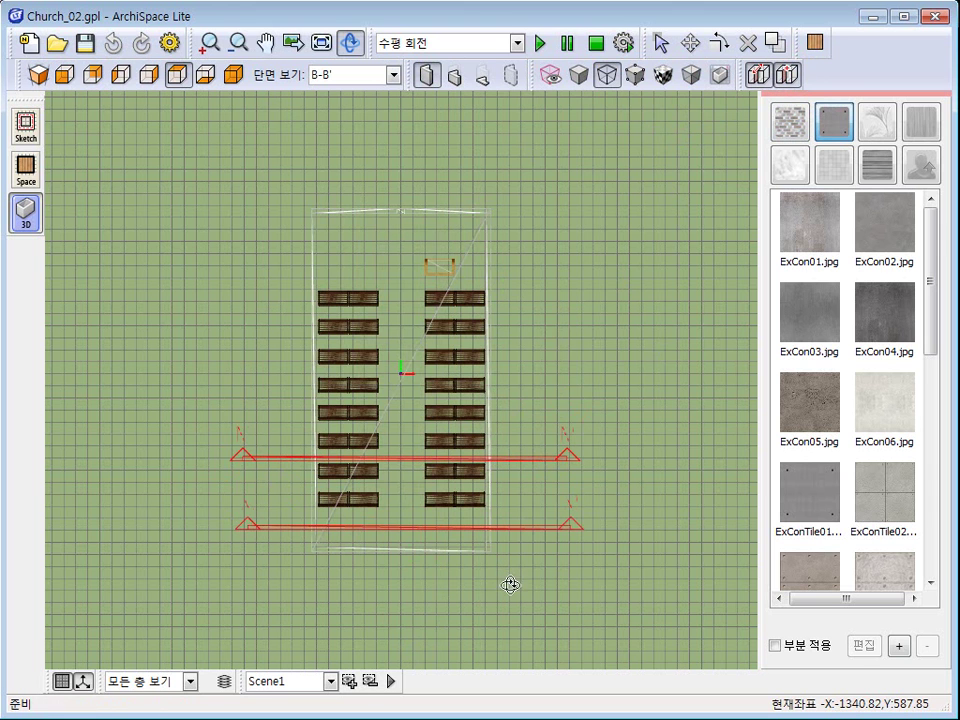
click(279, 617)
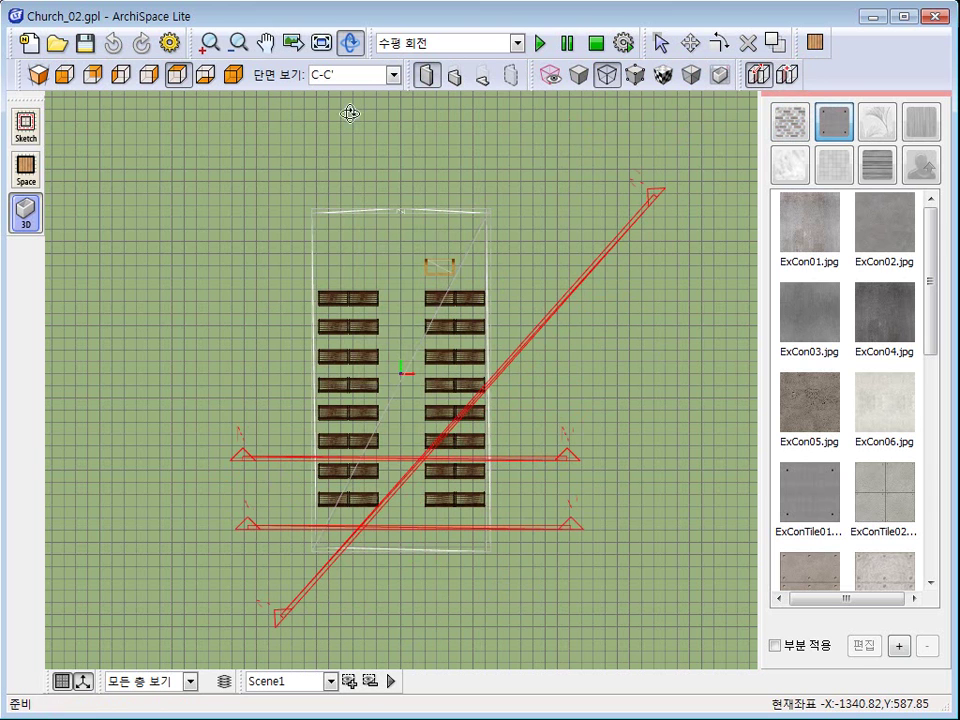
Open the section view A-A' and display it with material textures
click(362, 77)
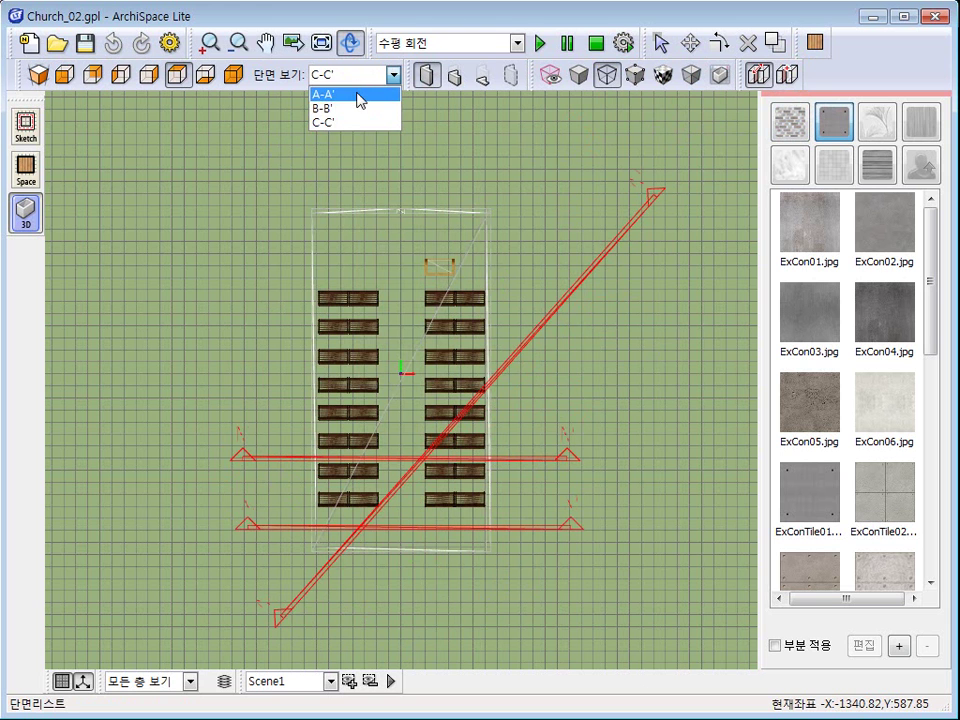
click(362, 94)
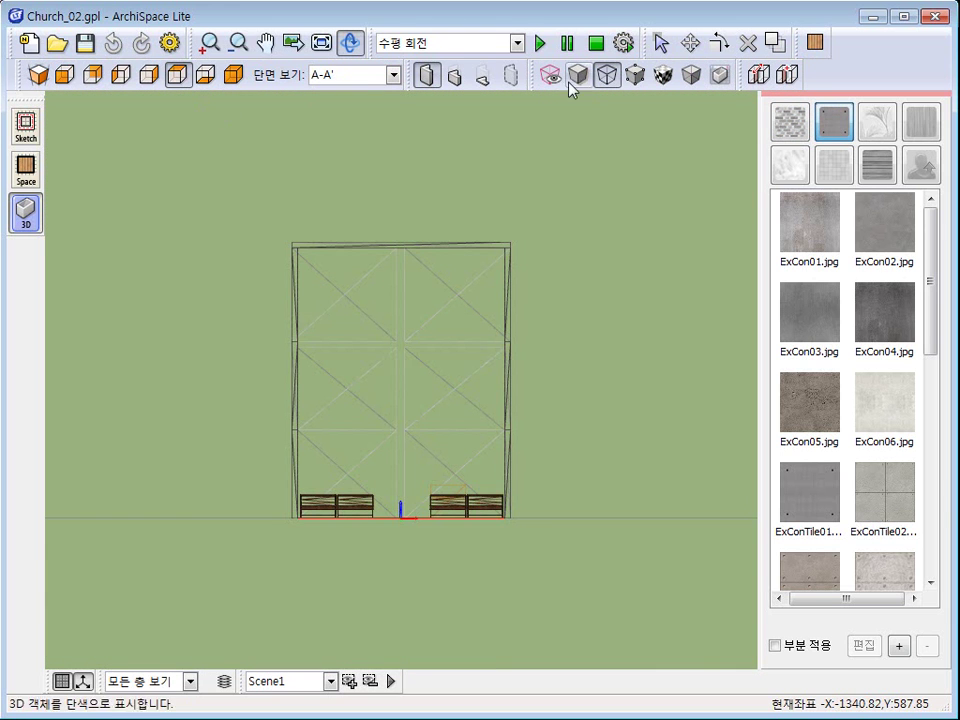
click(662, 75)
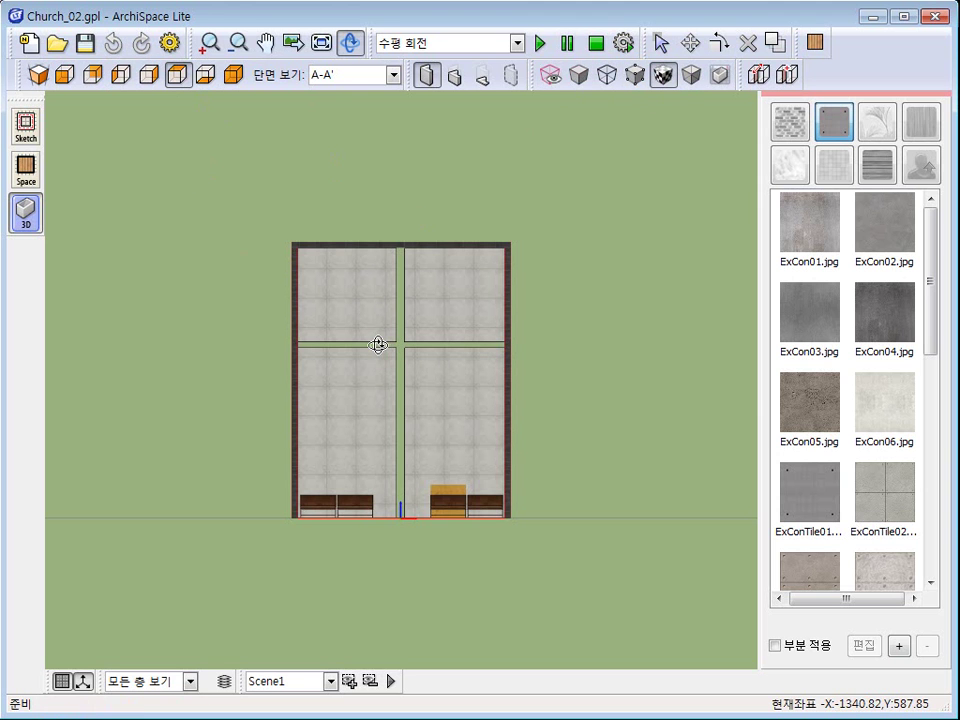
View section B-B' and the diagonal section C-C' with textures
click(340, 76)
click(343, 107)
click(344, 78)
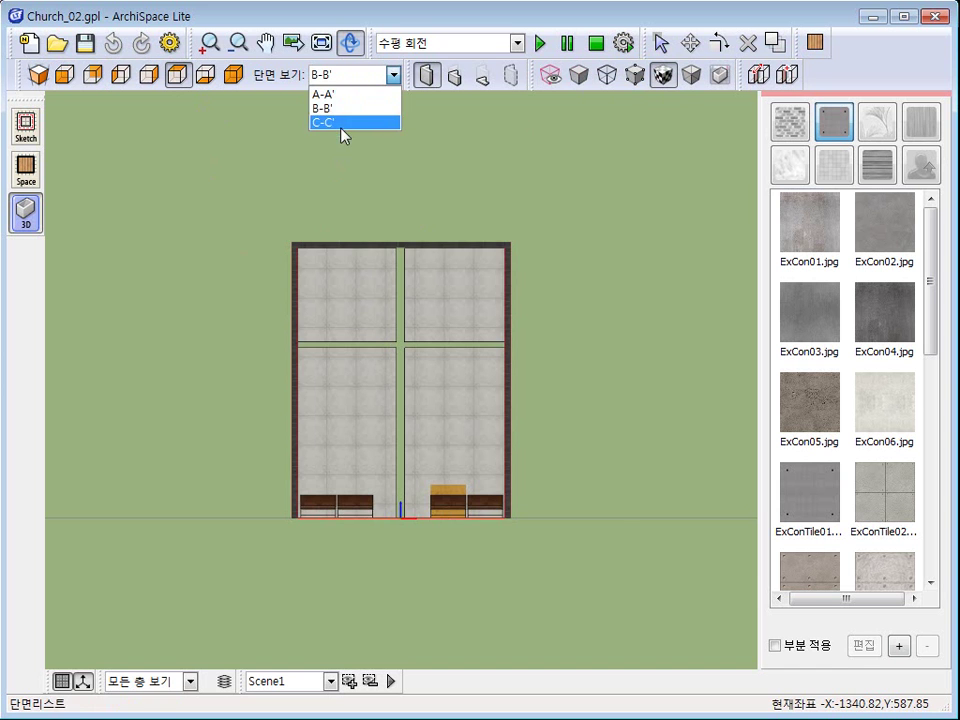
click(341, 123)
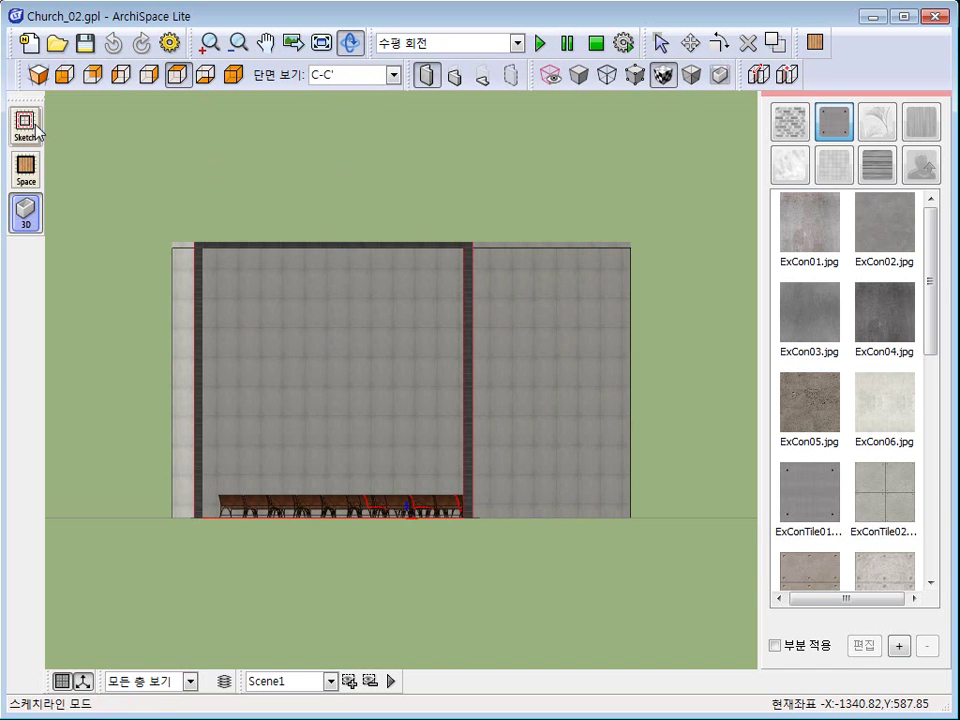
Switch to perspective projection and compare sections C-C', A-A' and B-B' in depth
click(39, 75)
drag(154, 189, 483, 400)
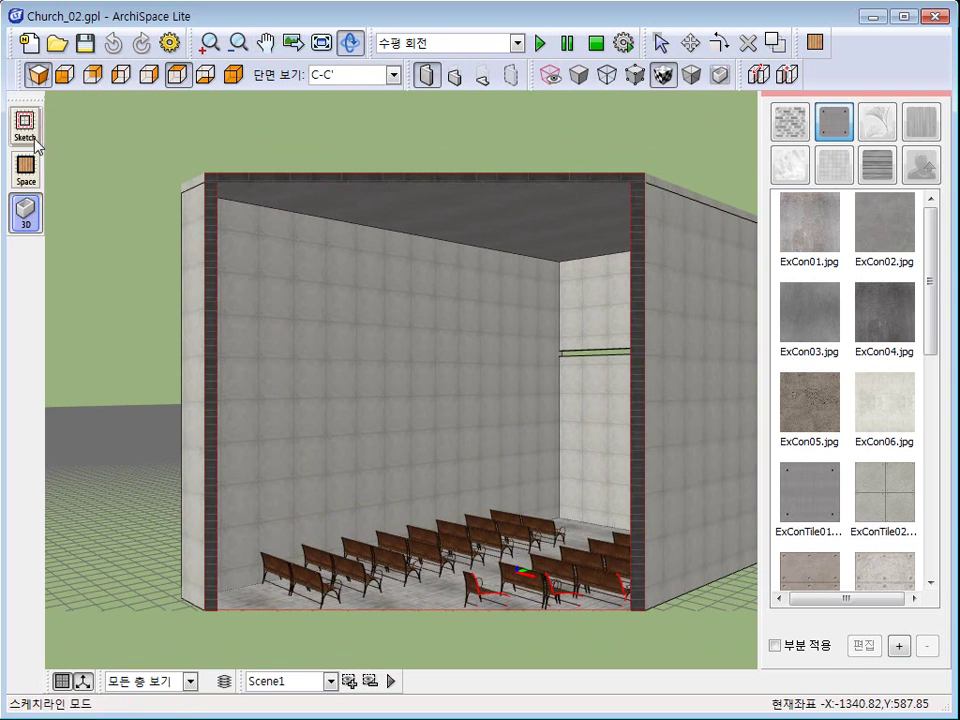
click(336, 75)
click(336, 94)
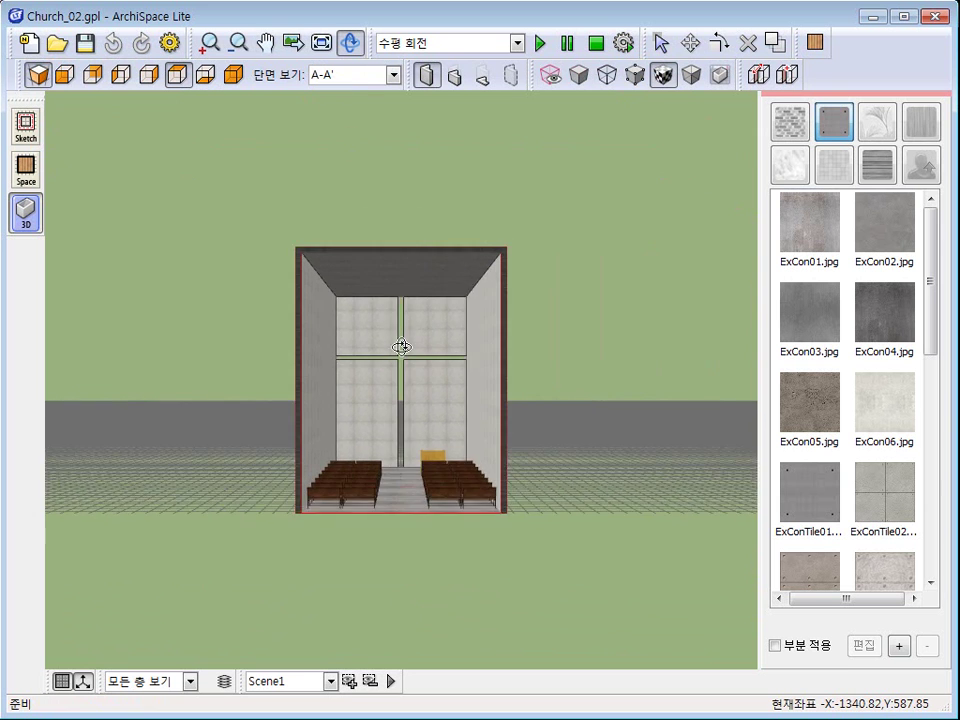
click(336, 75)
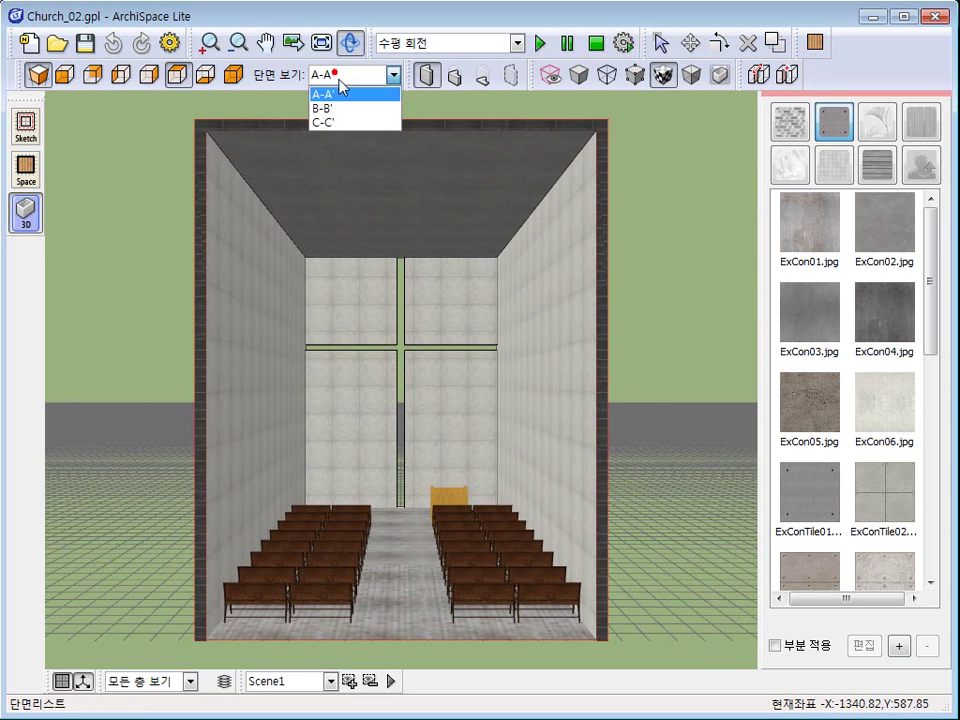
click(334, 109)
click(358, 77)
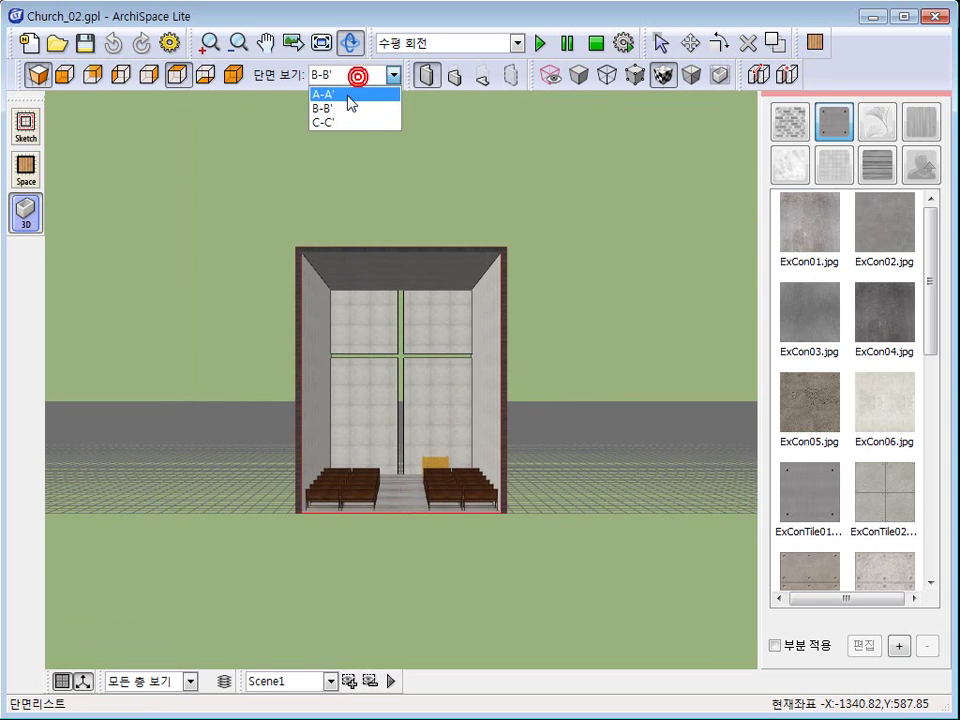
click(347, 122)
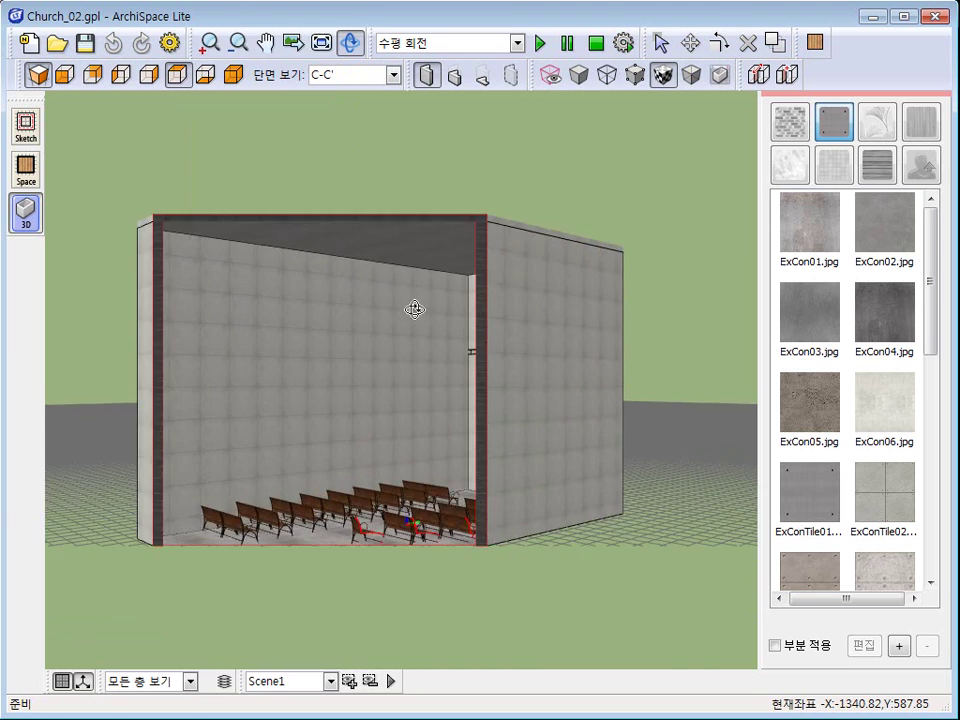
View the whole building with reduced-height walls, play the demo animation 점점 낮아지면서 회전, and return the animation choice to 수평 회전
click(233, 75)
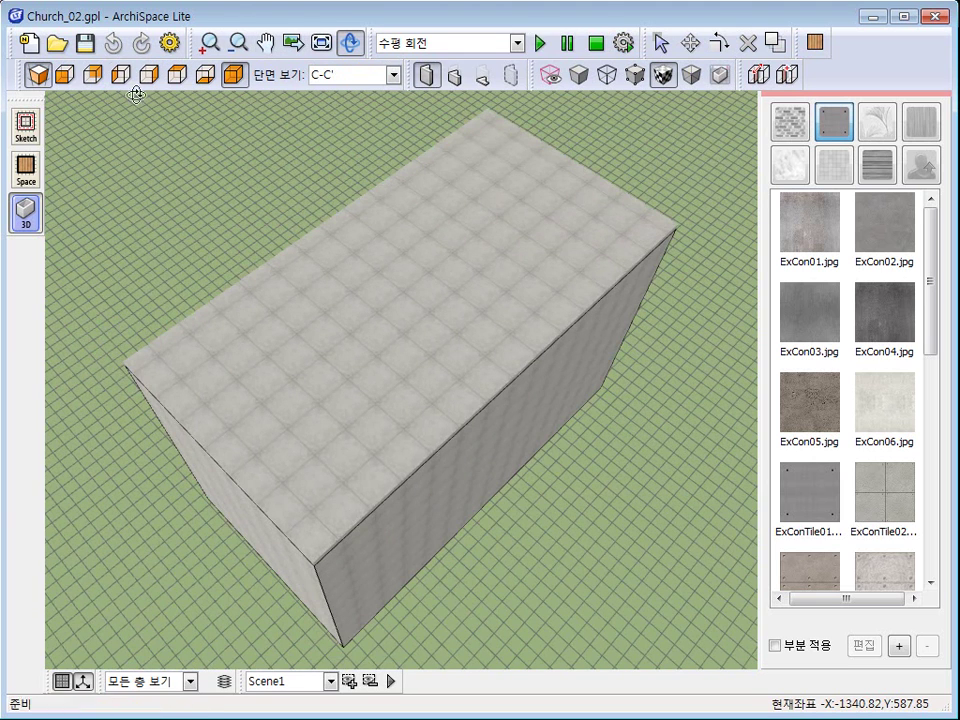
click(462, 78)
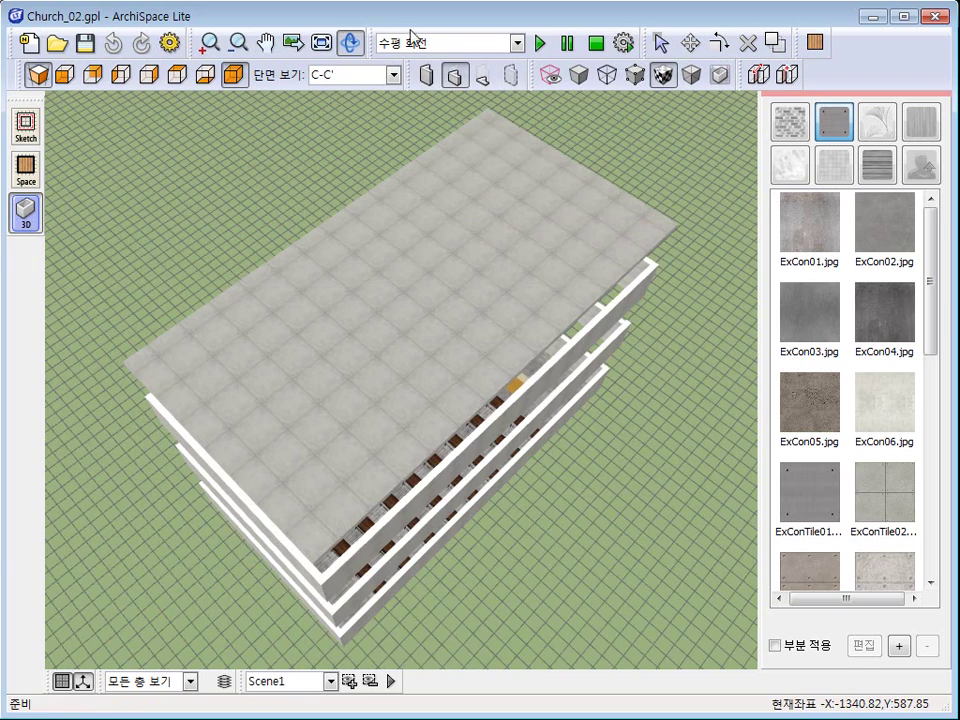
click(403, 45)
click(405, 108)
click(540, 43)
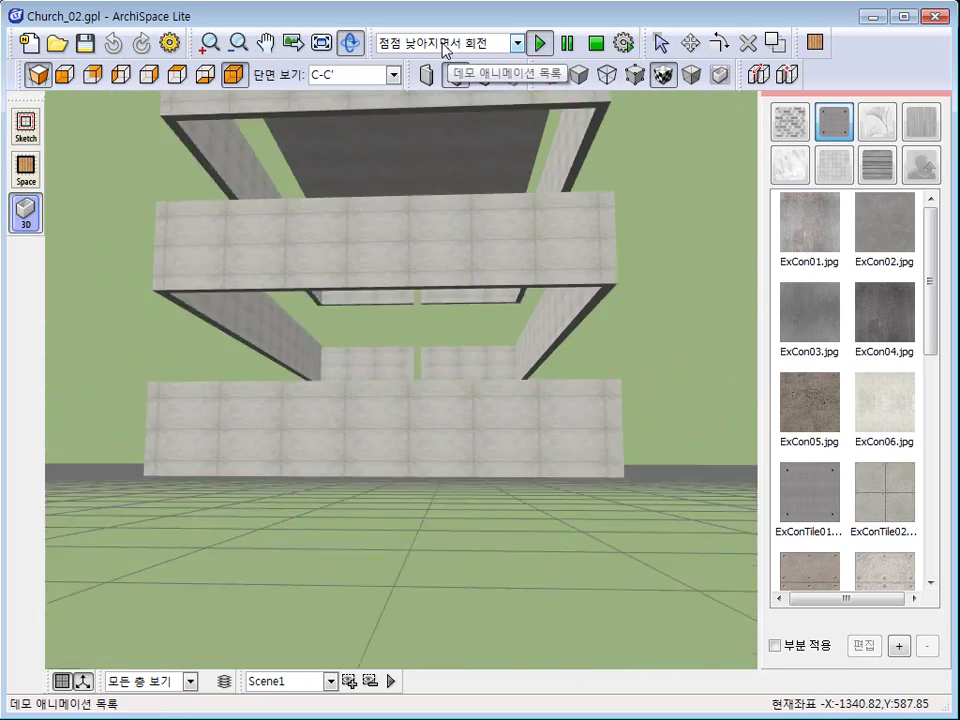
click(445, 43)
click(420, 63)
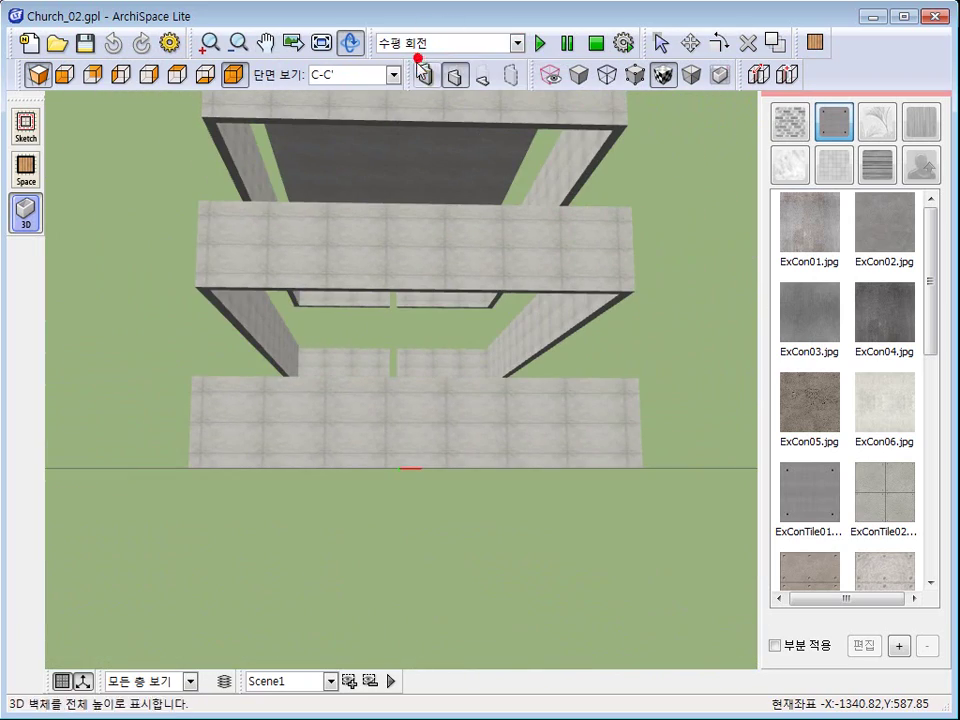
Restore the full-height walls and save an exterior view of the cross facade as a new viewpoint
scroll(413, 165, down, 5)
middle_drag(418, 201, 499, 223)
drag(499, 223, 439, 255)
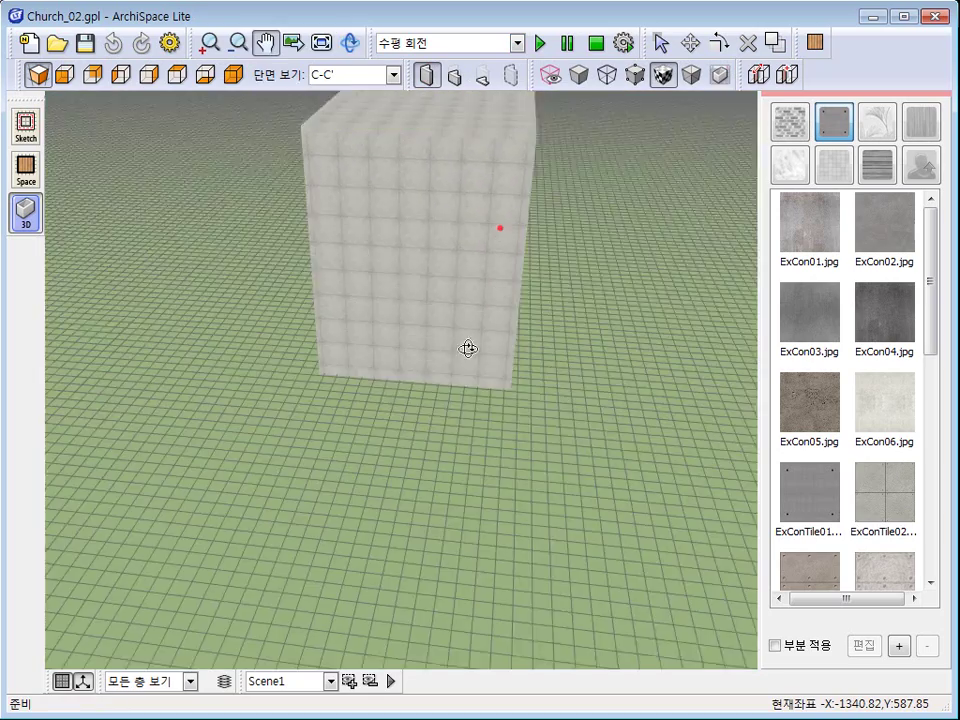
drag(535, 225, 364, 266)
middle_drag(365, 266, 446, 341)
mouse_move(446, 341)
mouse_down()
mouse_move(458, 366)
mouse_move(458, 332)
mouse_up()
middle_drag(458, 332, 440, 361)
drag(439, 362, 449, 333)
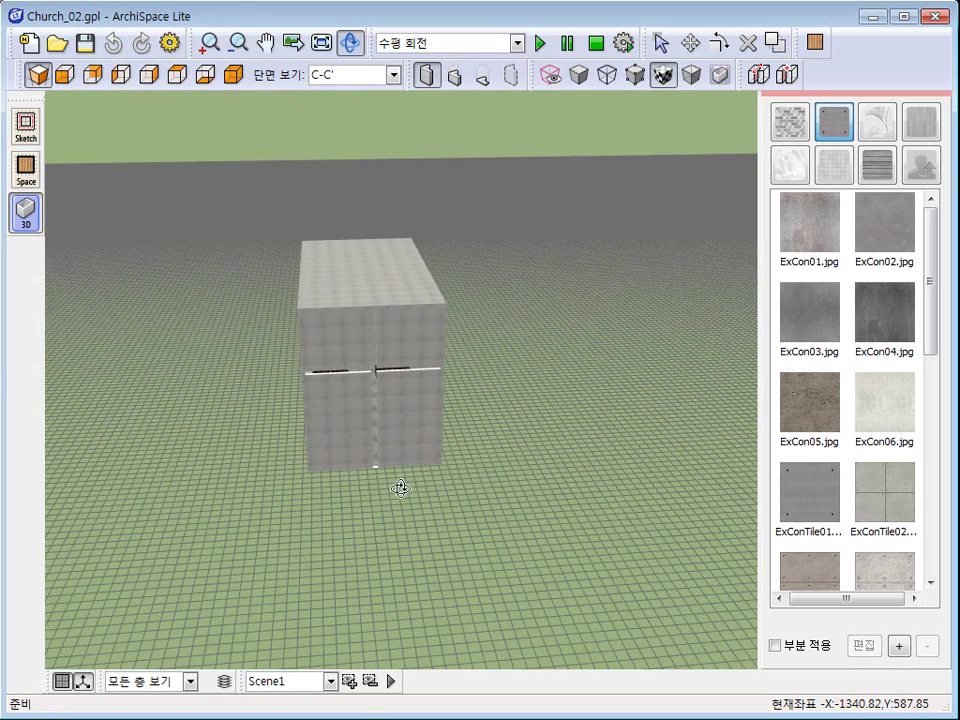
click(348, 684)
click(343, 703)
Save an angled exterior view showing the long side wall and the cross facade as a viewpoint
drag(345, 610, 341, 486)
click(349, 681)
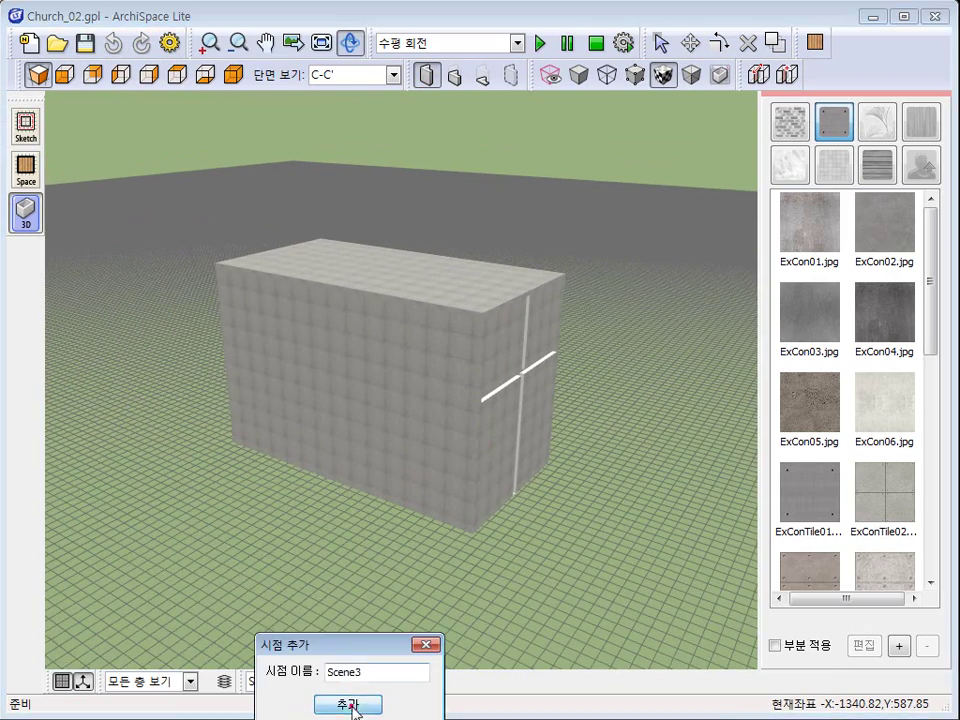
click(353, 706)
Save another exterior view of the building, closer and from a different angle, as a viewpoint
middle_drag(288, 438, 381, 499)
scroll(364, 516, up, 3)
drag(362, 518, 440, 540)
middle_drag(401, 557, 452, 528)
click(349, 681)
click(345, 704)
Save an exterior corner view of the solid end wall and the adjoining long wall as a viewpoint
drag(225, 554, 456, 526)
scroll(387, 541, up, 3)
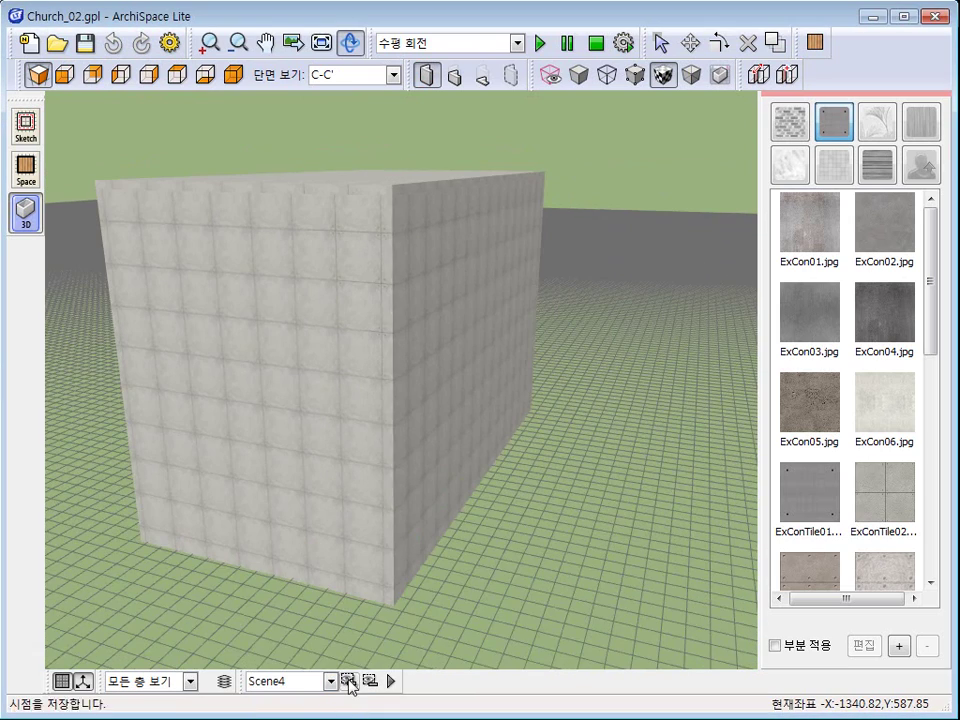
click(349, 684)
click(343, 699)
Save a straight-on close-up of the concrete tile wall as a viewpoint
middle_drag(287, 583, 400, 562)
scroll(397, 566, up, 3)
drag(397, 566, 469, 546)
middle_drag(469, 546, 468, 432)
click(346, 684)
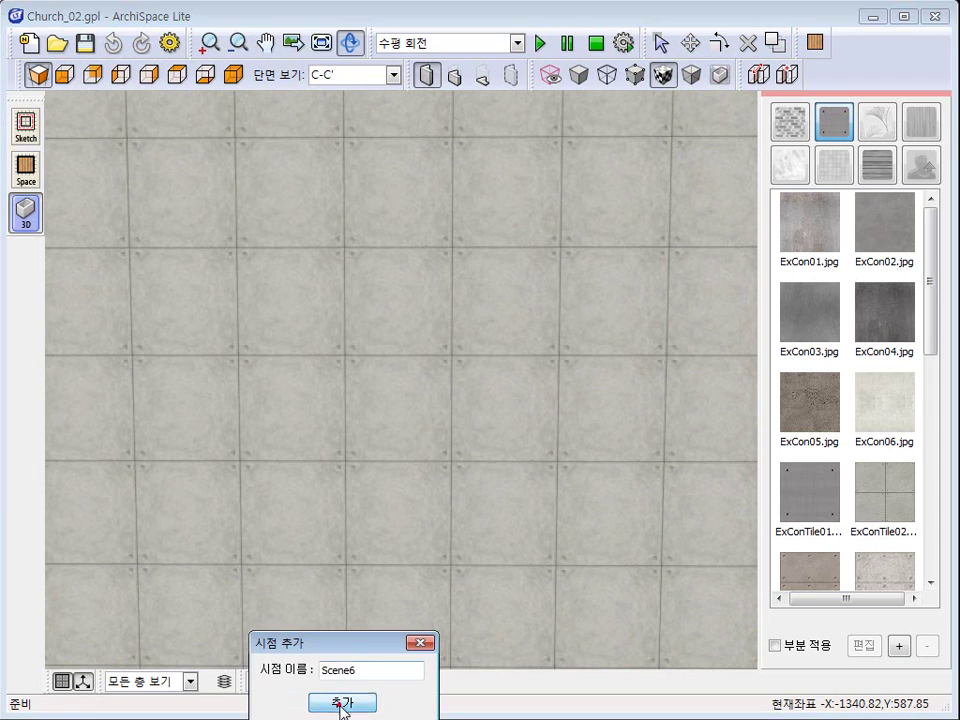
click(341, 705)
Save an interior viewpoint looking along the aisle between the benches towards the cross opening
scroll(390, 624, up, 5)
middle_drag(390, 624, 403, 510)
scroll(398, 465, up, 3)
scroll(400, 468, down, 4)
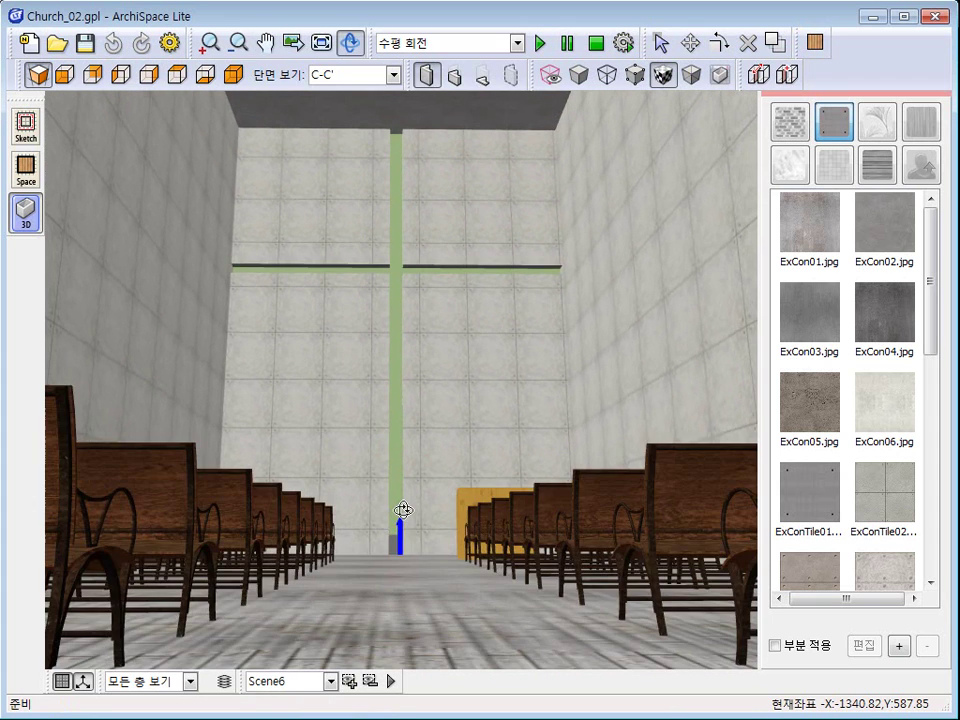
click(349, 681)
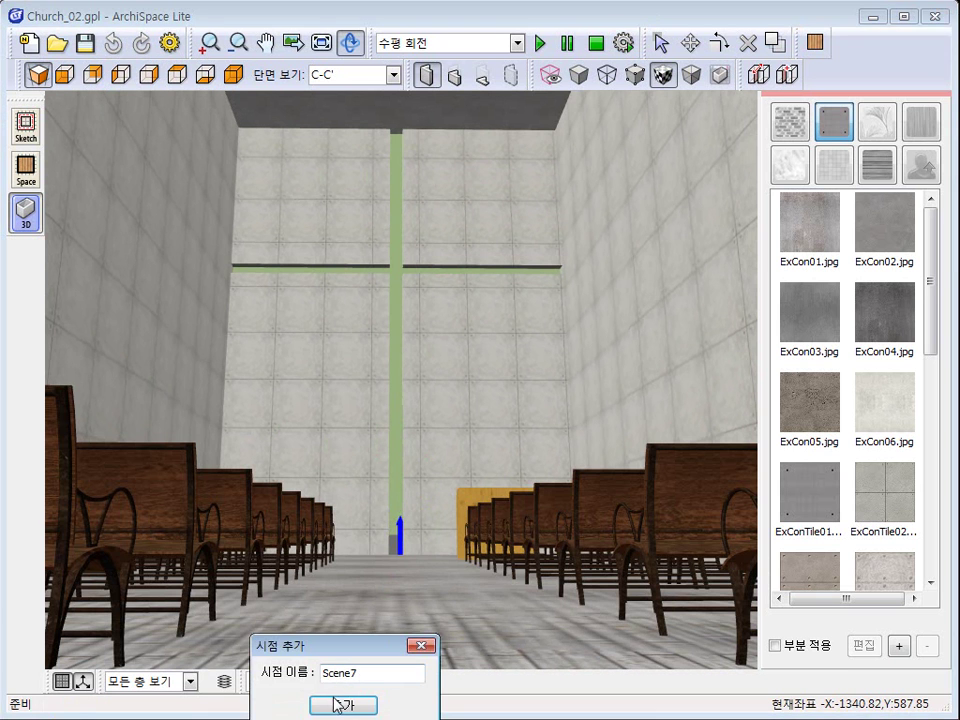
click(342, 706)
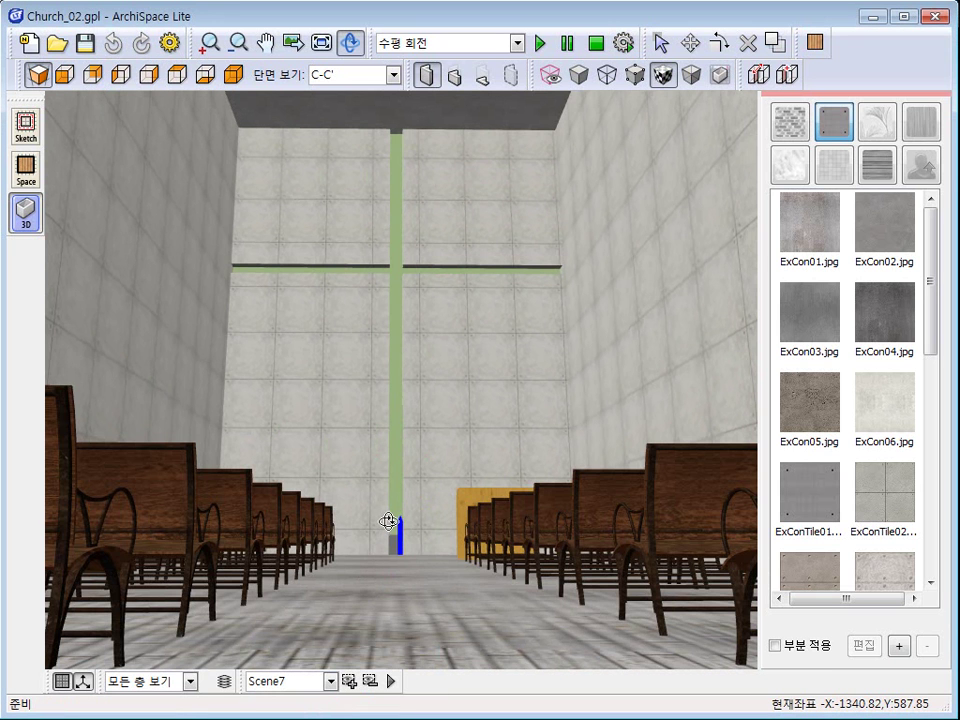
Save a closer interior viewpoint of the cross opening with the lectern and front benches in frame
scroll(391, 517, up, 3)
scroll(391, 517, down, 2)
scroll(387, 538, up, 2)
middle_drag(381, 576, 383, 591)
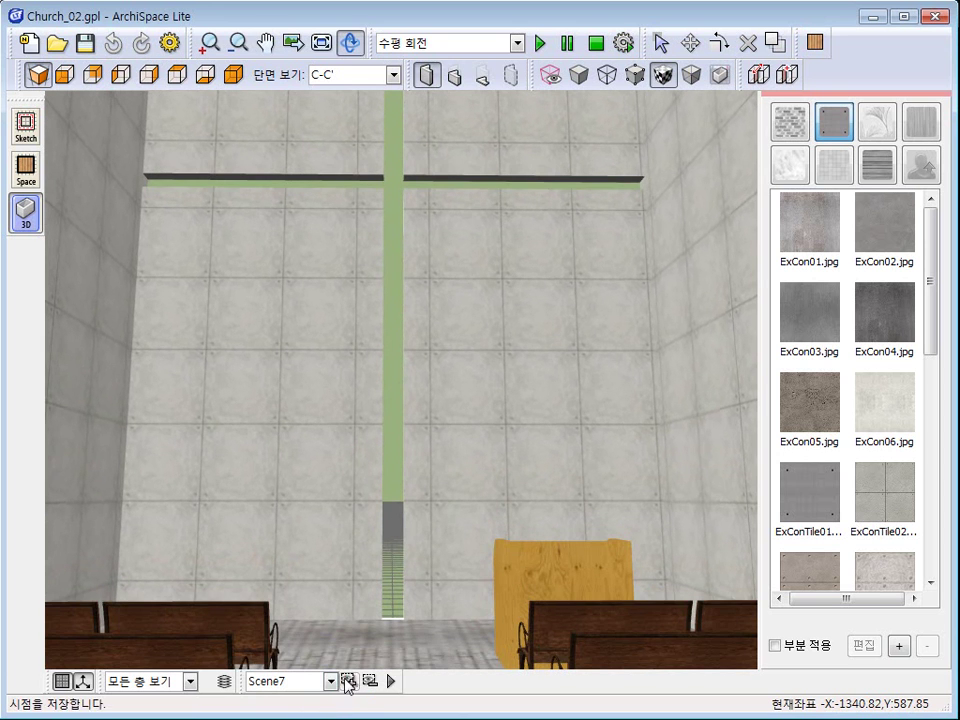
click(349, 681)
click(339, 701)
Save a raised interior viewpoint looking down at the cross wall, with the floor and lectern at its foot
middle_drag(403, 375, 392, 551)
middle_drag(463, 256, 463, 280)
middle_drag(463, 231, 461, 440)
middle_drag(388, 506, 396, 364)
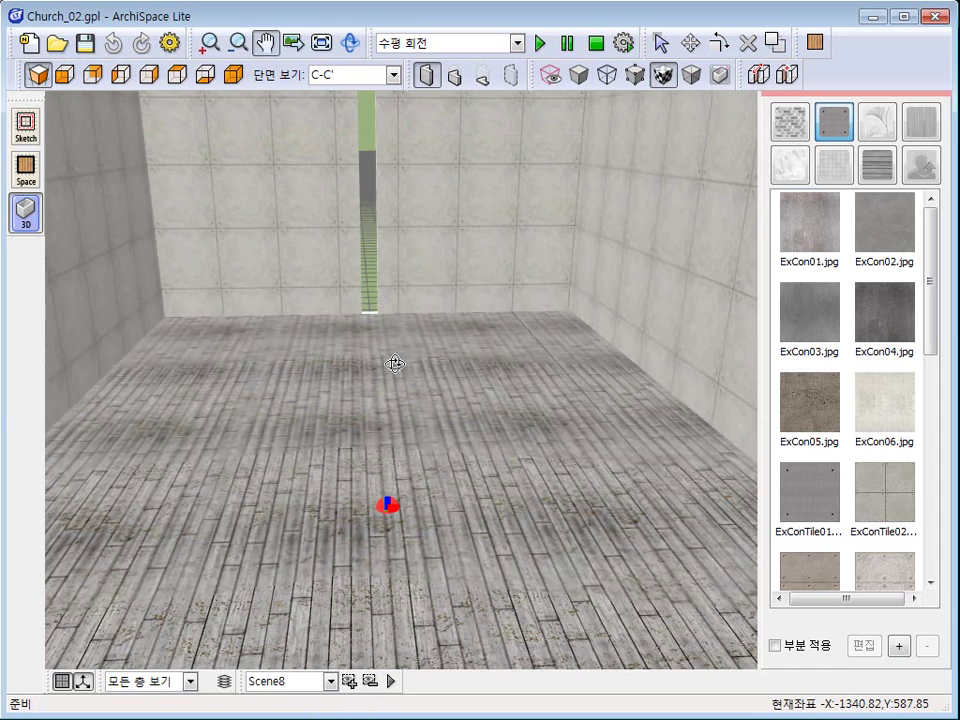
middle_drag(403, 219, 385, 465)
drag(384, 465, 429, 394)
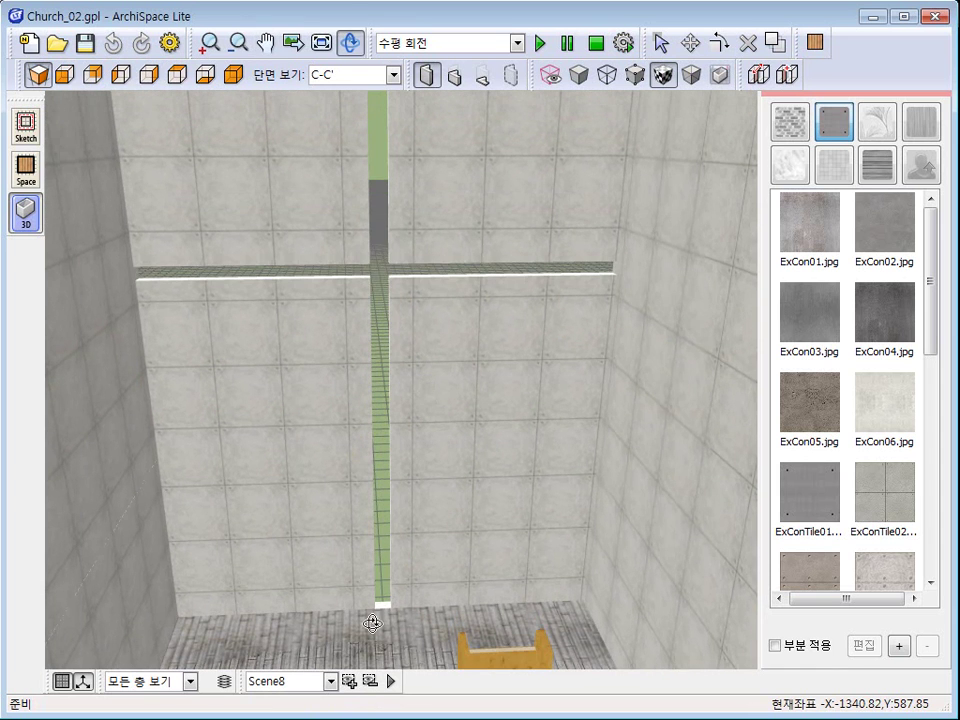
click(349, 681)
click(356, 709)
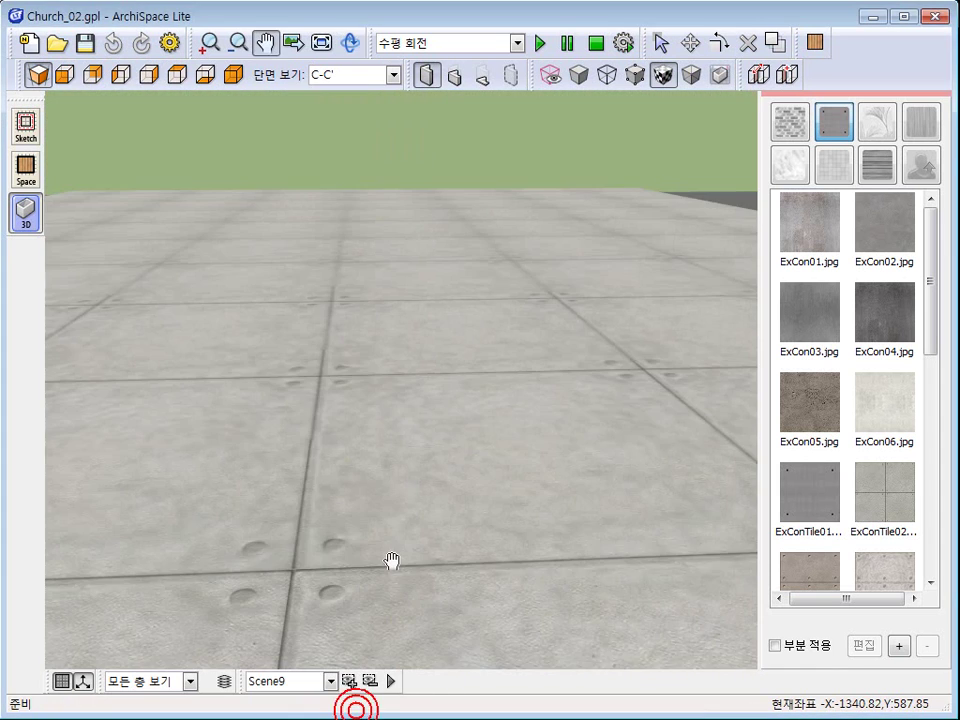
Turn the close-up view at the roof surface and save the new angle as a viewpoint
drag(407, 523, 492, 473)
click(351, 681)
click(349, 700)
Save an interior viewpoint looking down into the corner between the cross wall and the side wall
middle_drag(537, 501, 458, 432)
drag(458, 433, 480, 464)
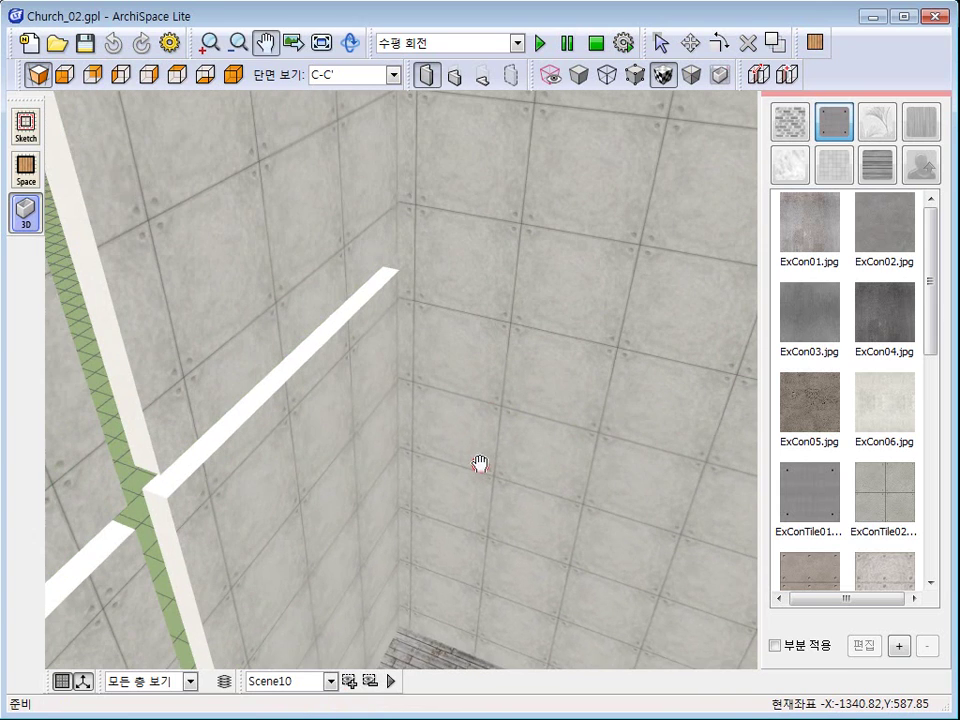
click(349, 681)
click(343, 700)
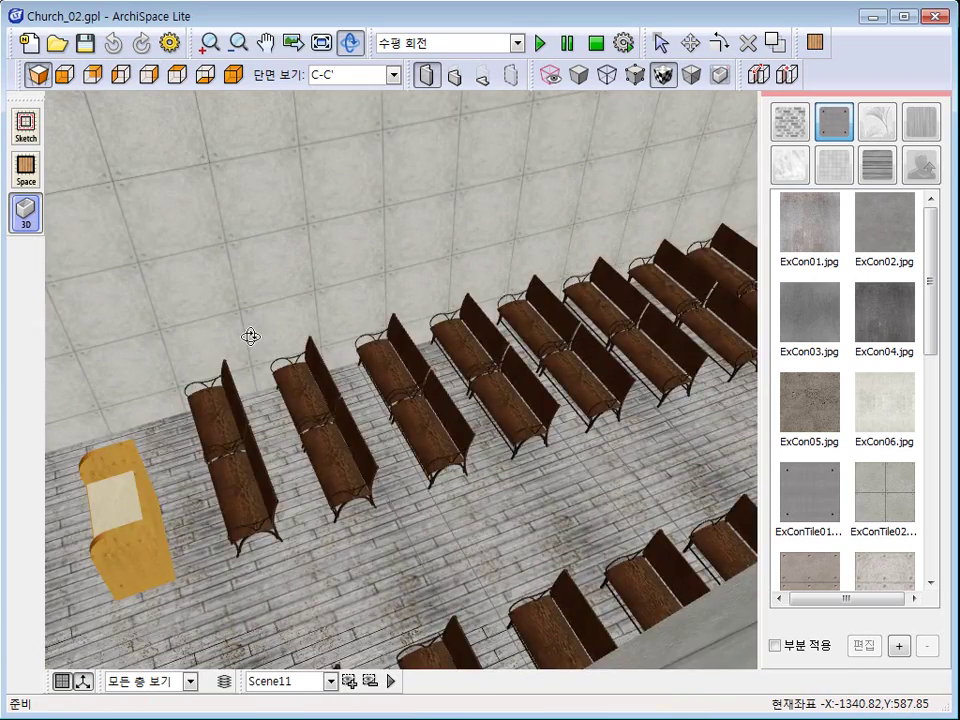
Save an interior viewpoint looking diagonally down on the lectern and both bench blocks, with the side wall behind
drag(272, 392, 360, 407)
middle_drag(422, 392, 388, 375)
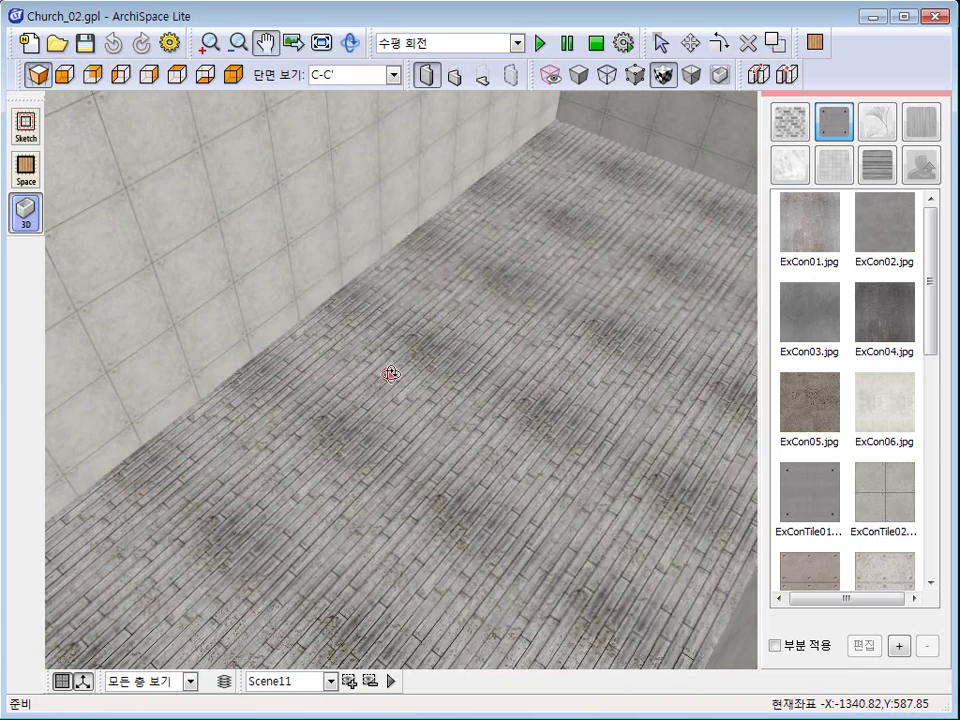
click(349, 681)
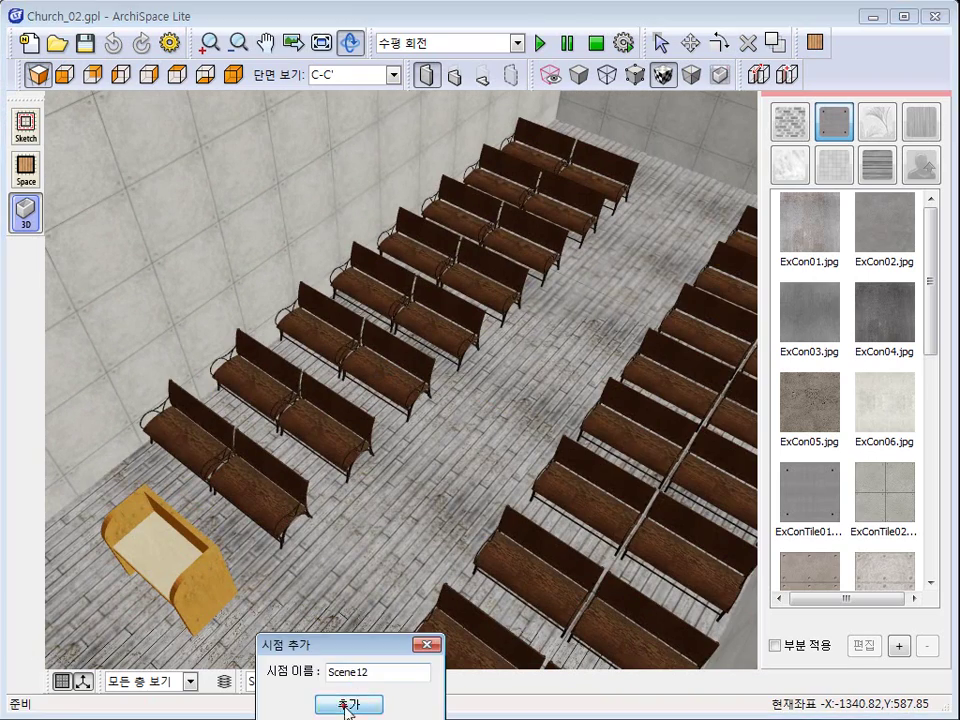
click(348, 705)
Save a wider interior viewpoint along the central aisle over all the benches, plus an exterior one looking down on the cross facade and roof
scroll(371, 596, down, 2)
middle_drag(414, 585, 332, 624)
scroll(415, 544, down, 1)
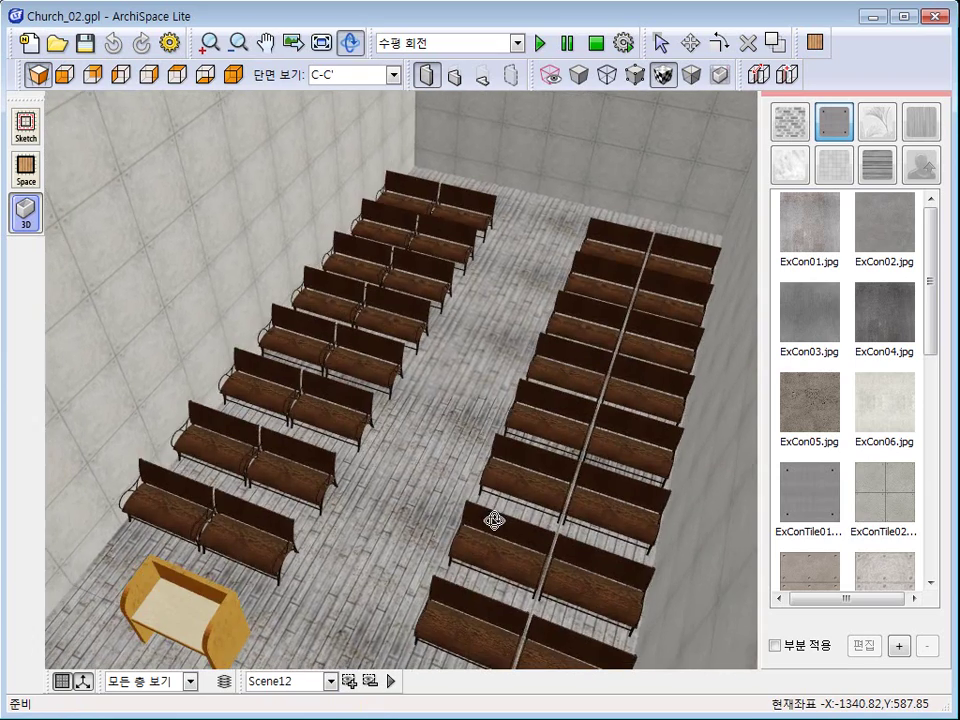
click(350, 683)
click(350, 709)
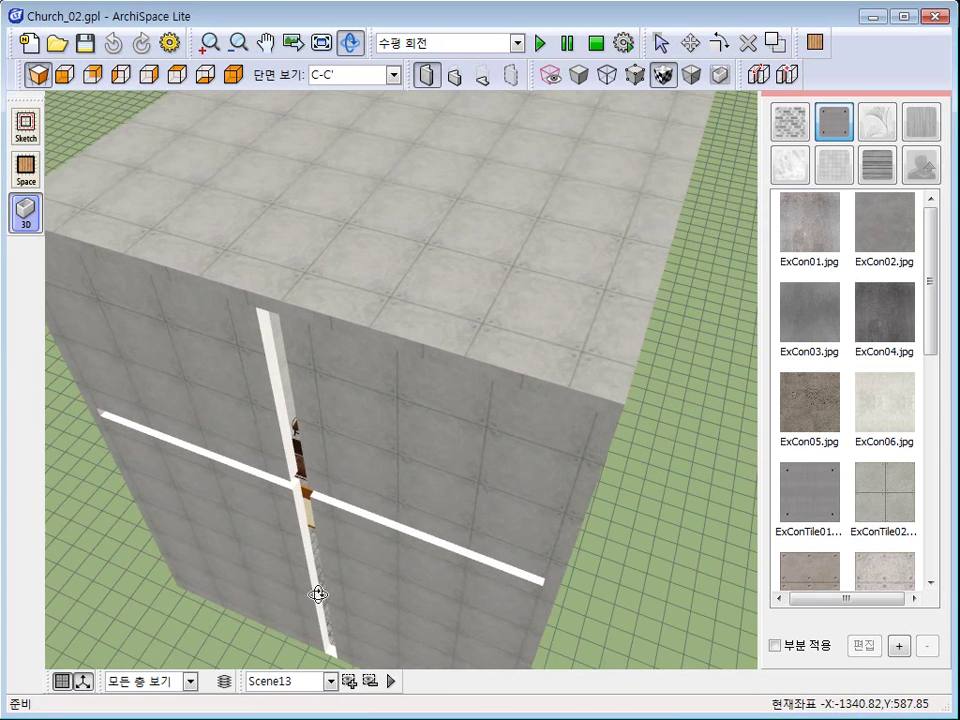
click(350, 683)
click(348, 707)
Save a distant exterior viewpoint showing the whole building from the cross facade side, with the horizon in frame
scroll(368, 475, down, 3)
middle_drag(360, 465, 426, 508)
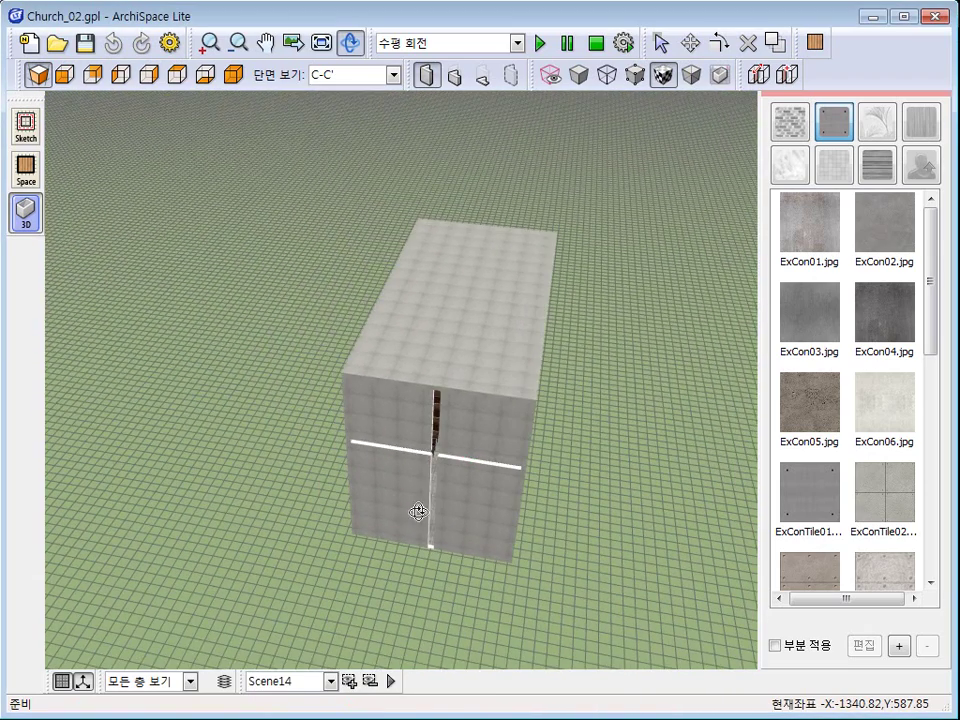
drag(426, 508, 368, 646)
click(349, 681)
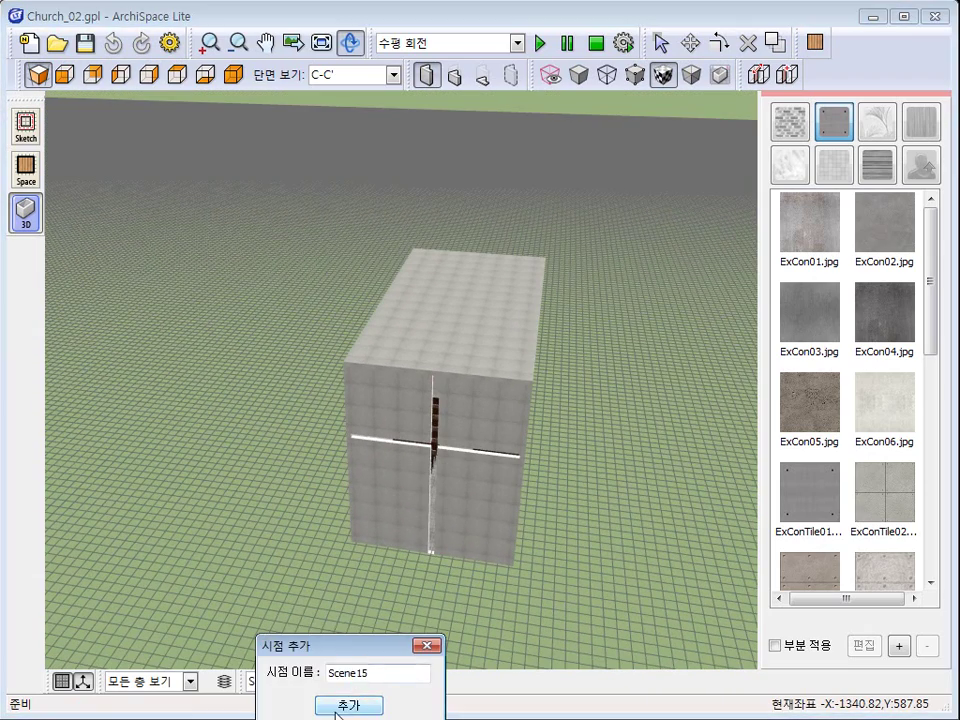
click(348, 706)
Play the sequence of saved viewpoints, viewing the model in wireframe and solid-colour display during playback before returning to textured display
click(392, 682)
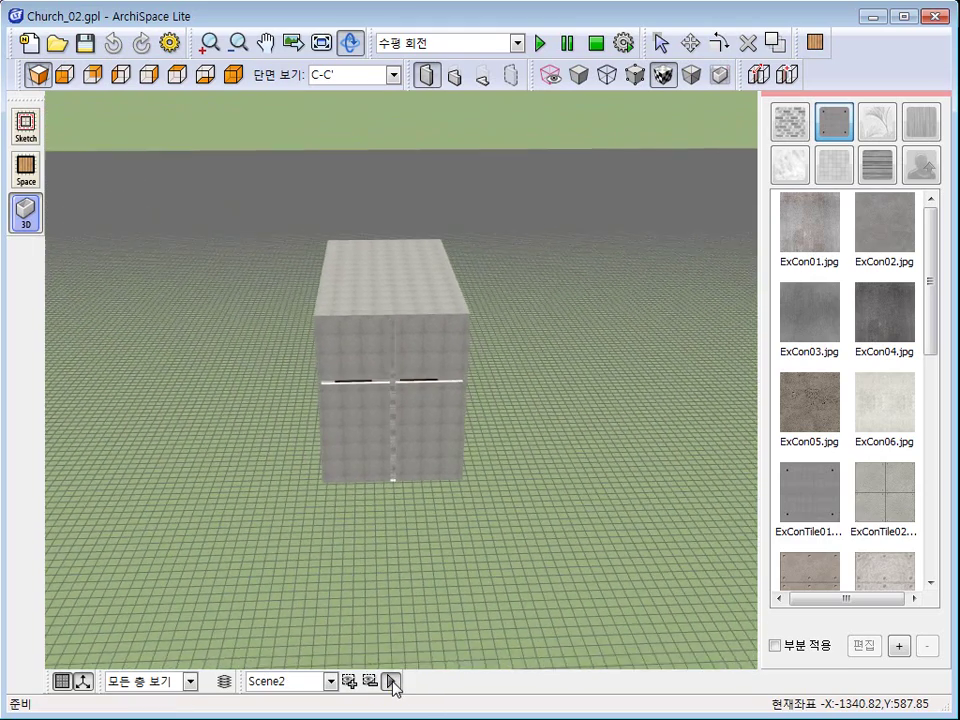
click(691, 75)
click(662, 75)
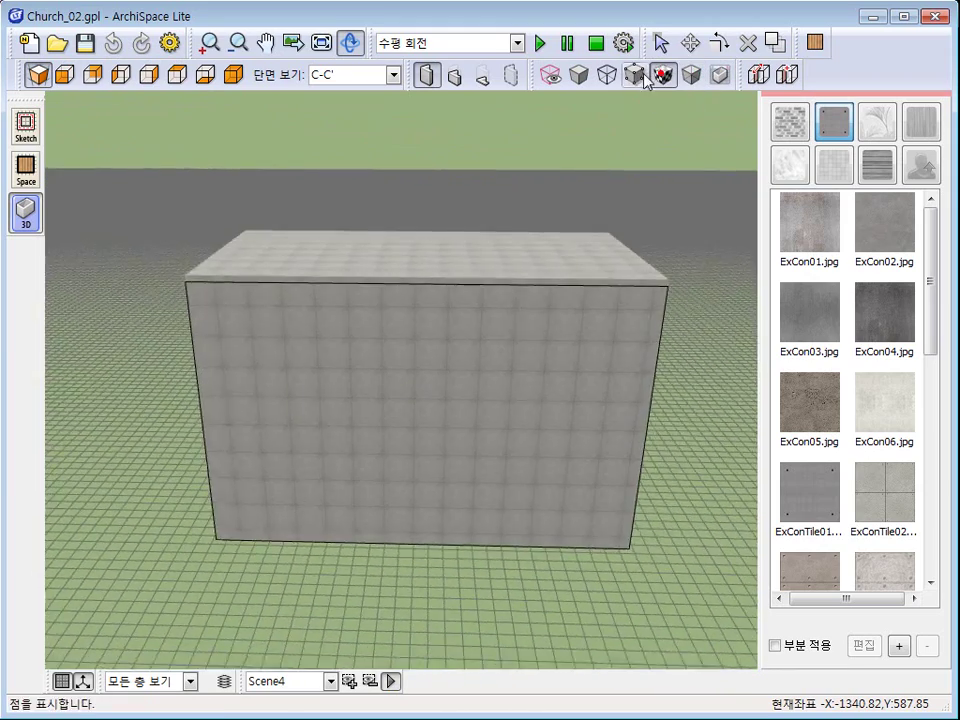
click(607, 76)
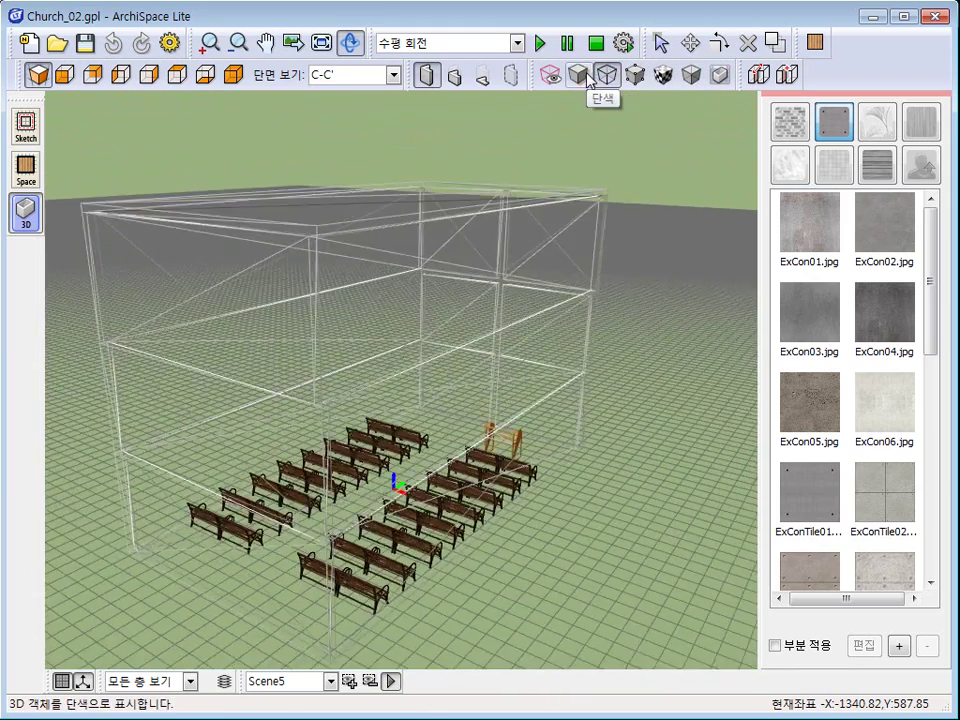
click(584, 76)
click(662, 75)
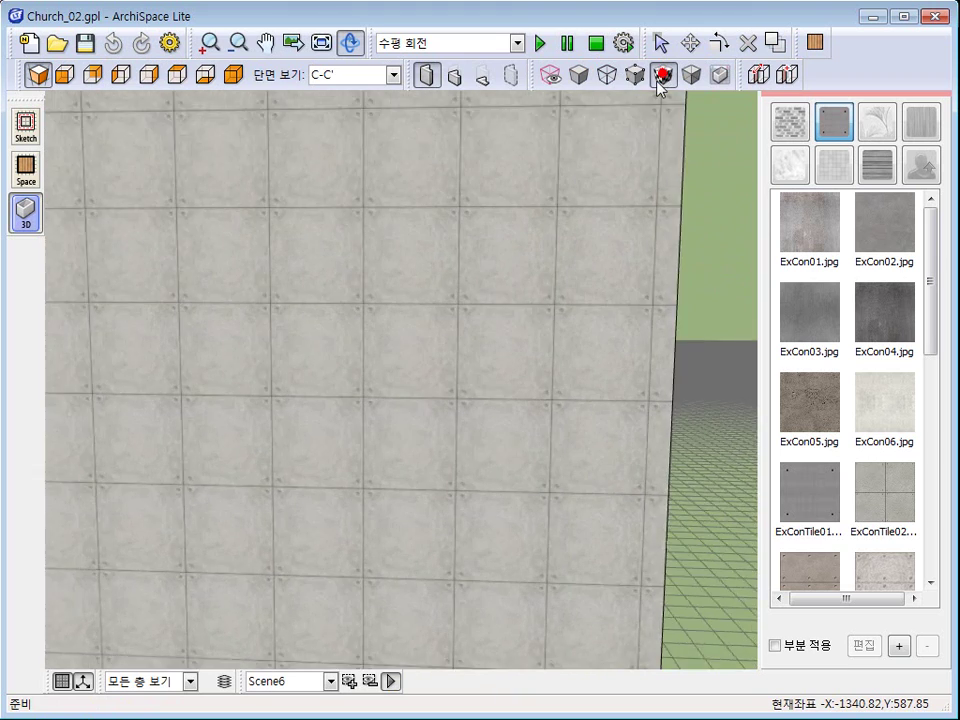